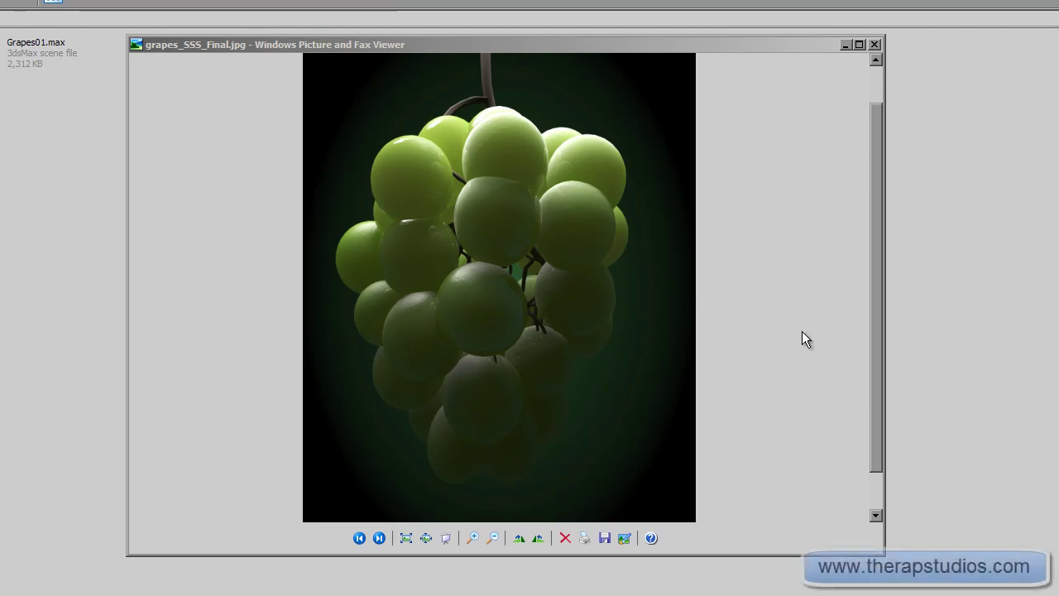
Step: Examine the finished grapes render in grapes_SSS_Final.jpg up close and close the image
click(879, 277)
mouse_move(879, 270)
mouse_down()
mouse_move(881, 246)
mouse_move(878, 283)
mouse_up()
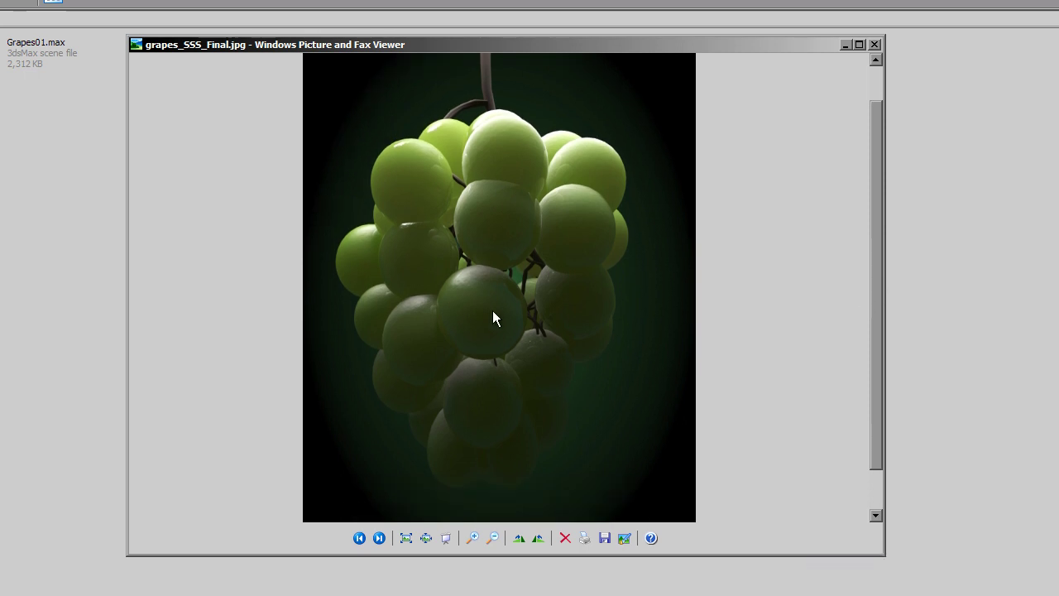
scroll(505, 308, up, 2)
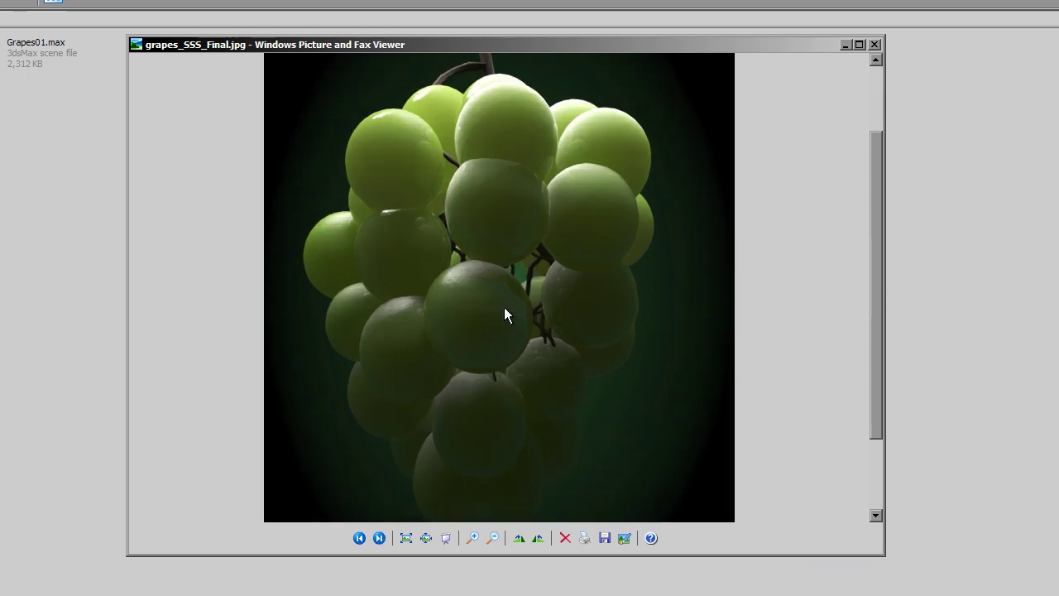
drag(871, 276, 865, 308)
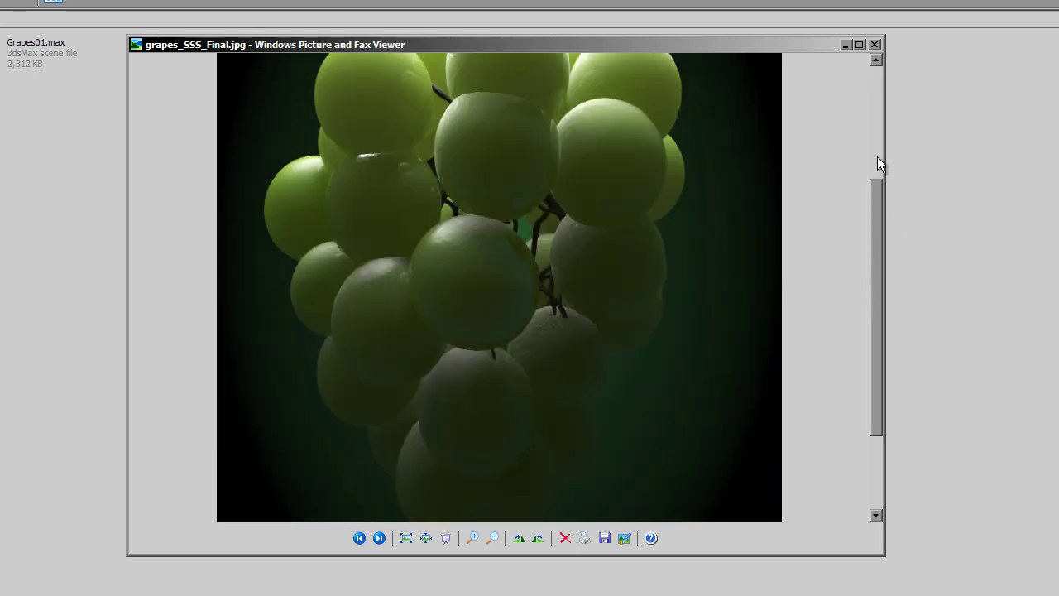
click(876, 44)
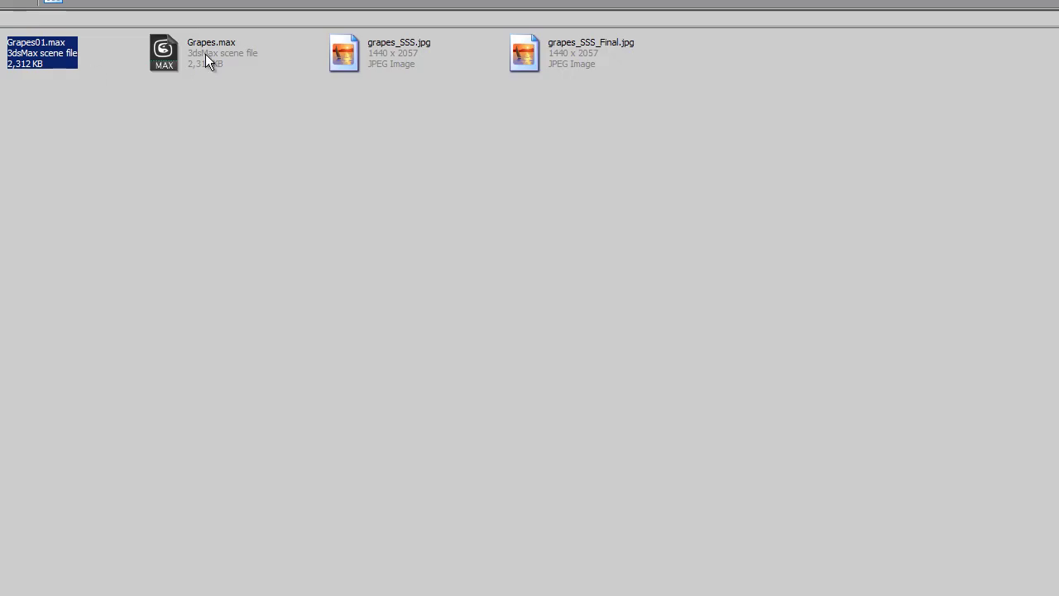
Step: Open the Grapes01.max scene file in 3ds Max
click(207, 53)
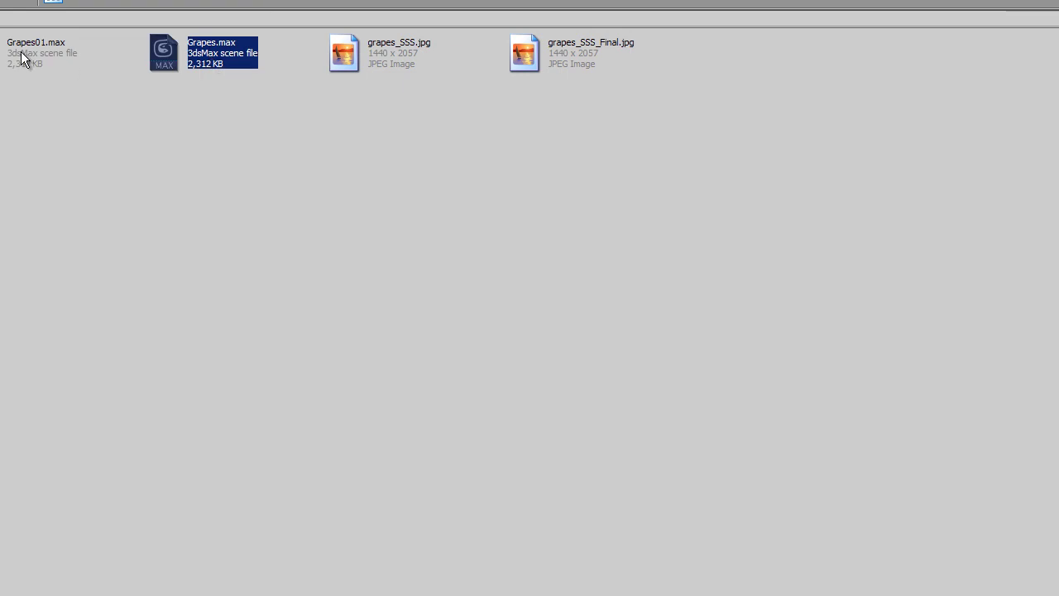
drag(20, 58, 184, 524)
drag(185, 595, 281, 422)
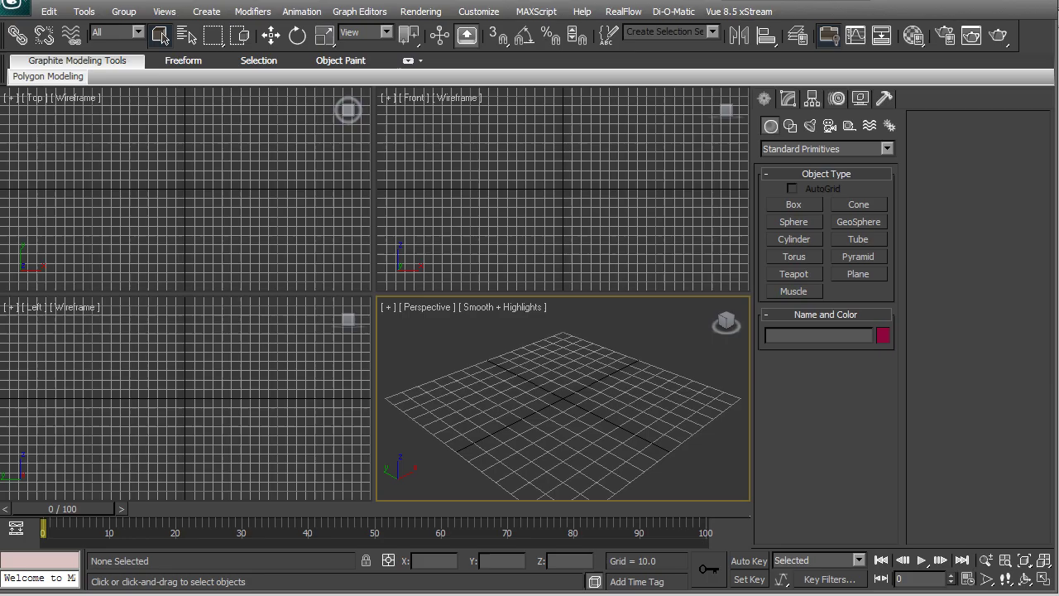
drag(502, 362, 504, 365)
click(513, 370)
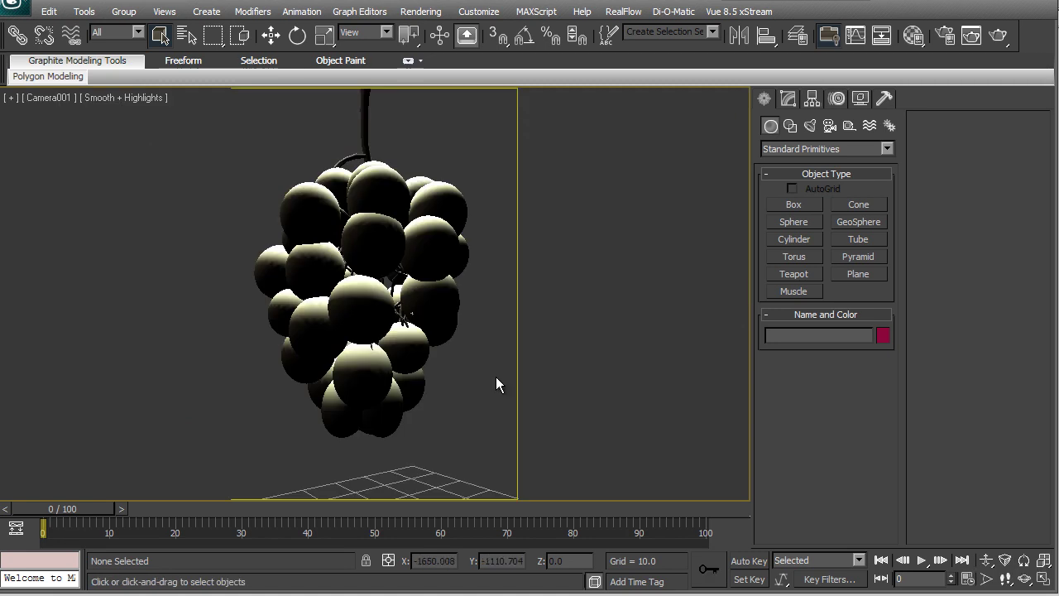
Step: Switch to a perspective view and delete the V-Ray lights placed around the grape cluster
key(p)
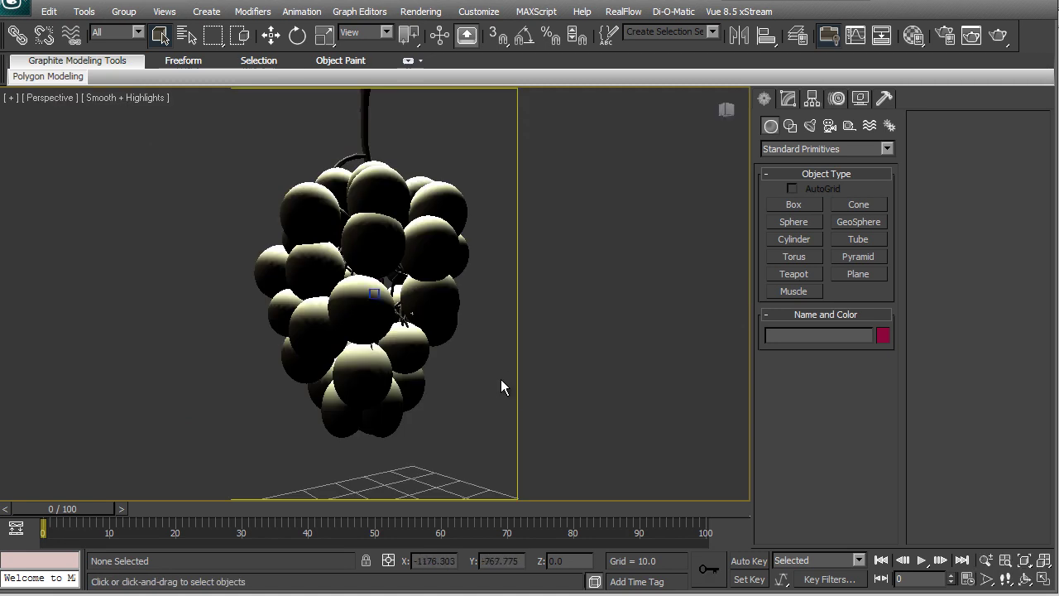
scroll(502, 380, down, 3)
scroll(501, 380, down, 5)
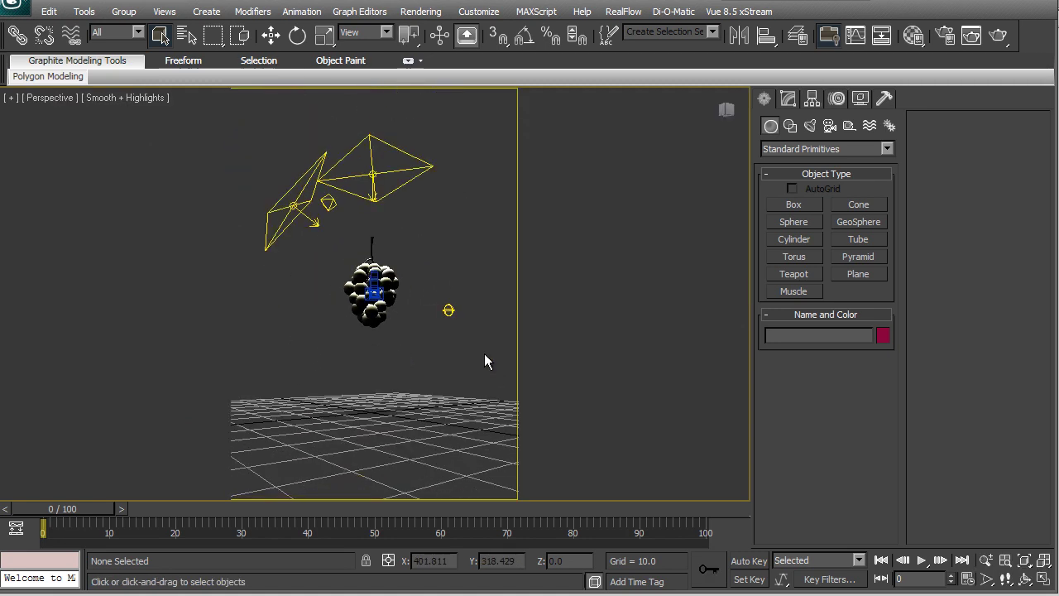
alt+middle_drag(484, 338, 419, 348)
scroll(419, 354, up, 3)
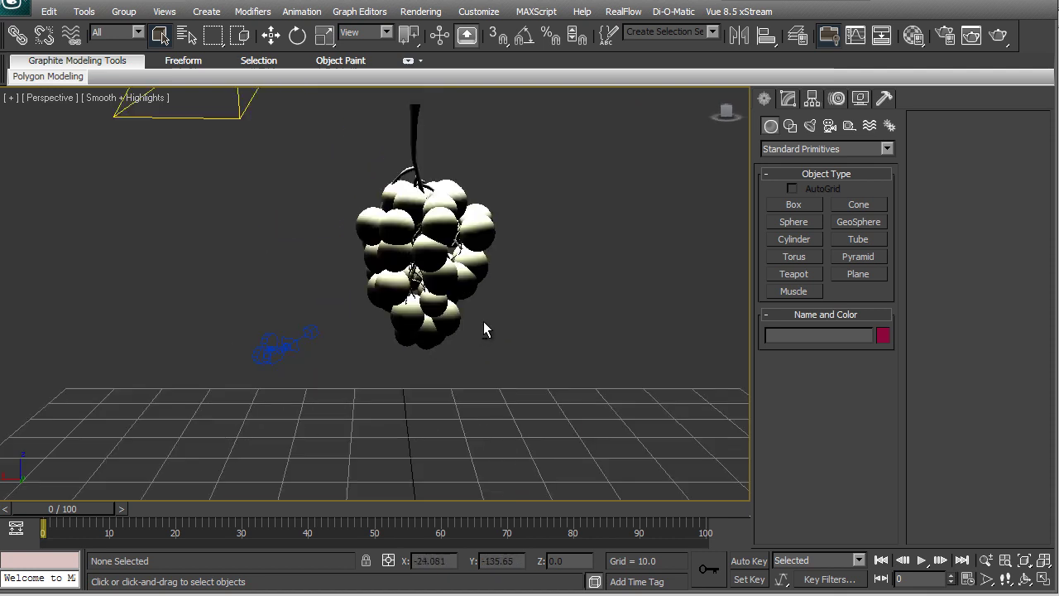
alt+middle_drag(473, 327, 552, 331)
scroll(392, 333, down, 4)
click(397, 313)
alt+middle_drag(398, 313, 327, 317)
scroll(384, 307, up, 3)
drag(284, 102, 527, 206)
key(Delete)
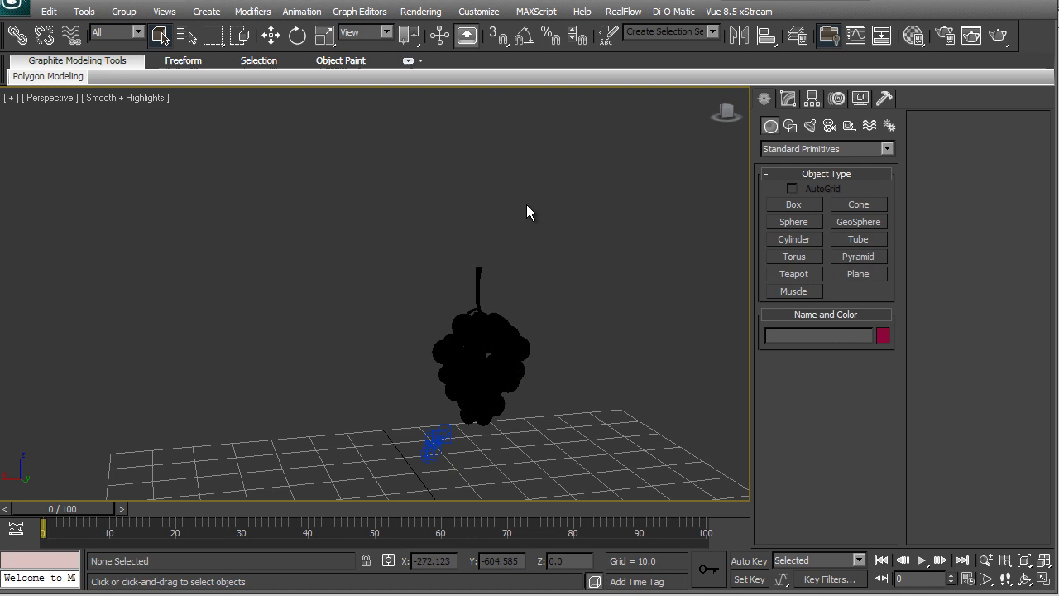
Step: Return to the camera view and assign the plain 08 - Default standard material to the Grapes group
key(c)
click(911, 36)
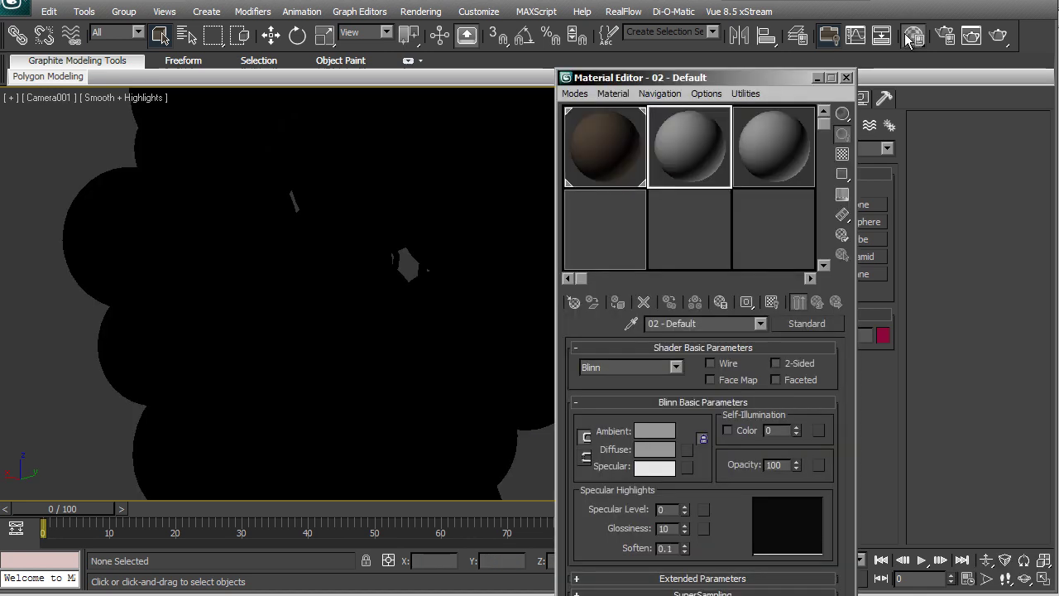
click(607, 244)
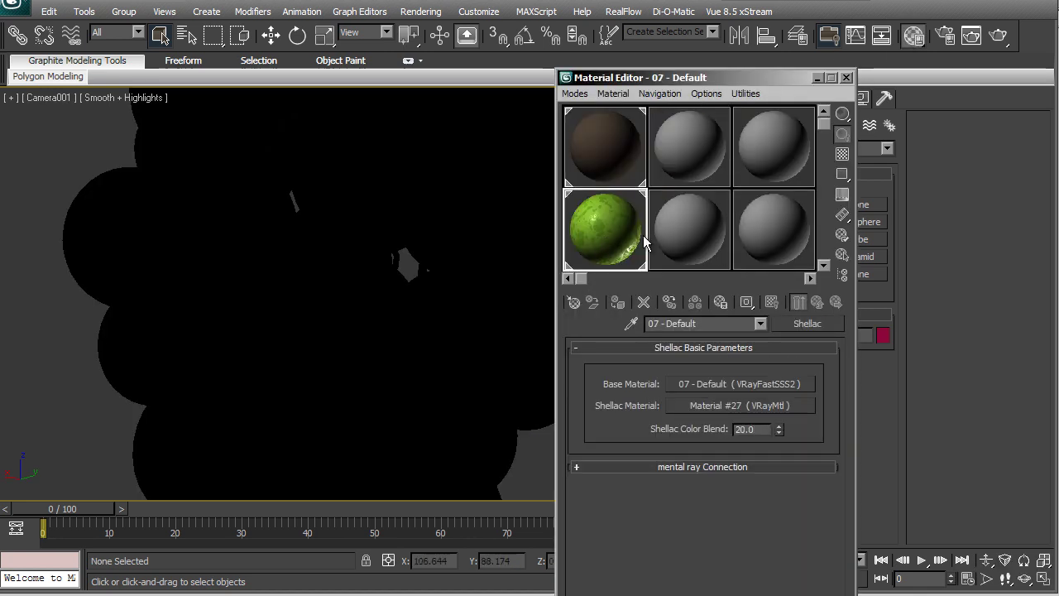
key(F3)
click(127, 253)
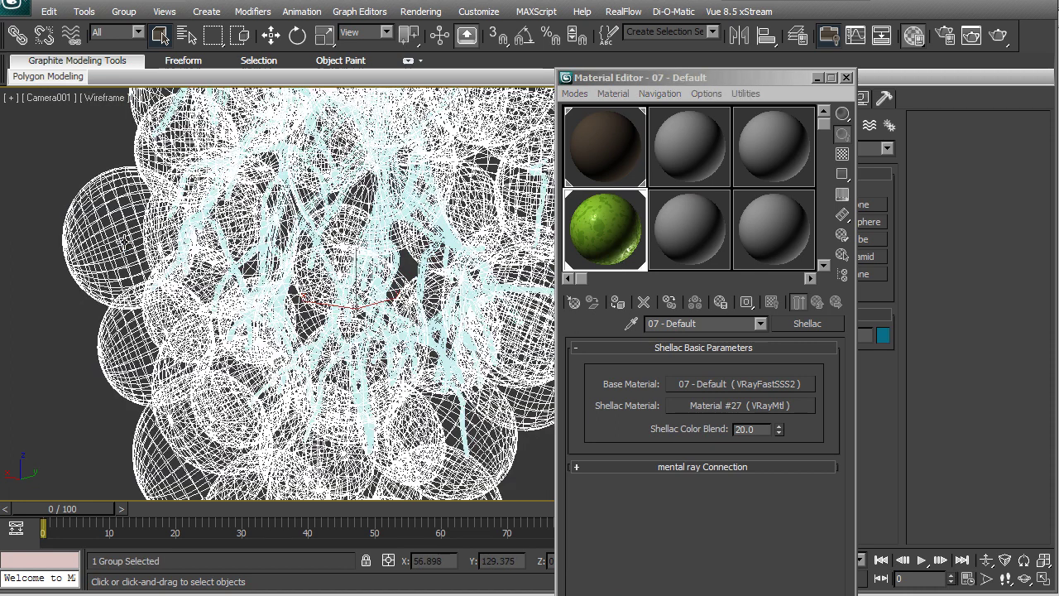
click(672, 228)
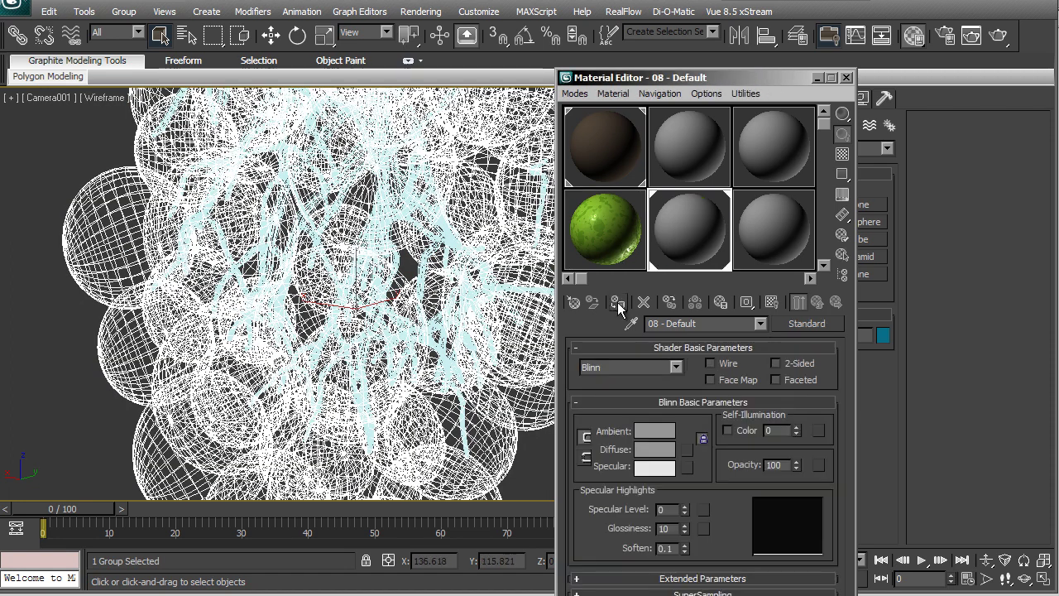
key(F3)
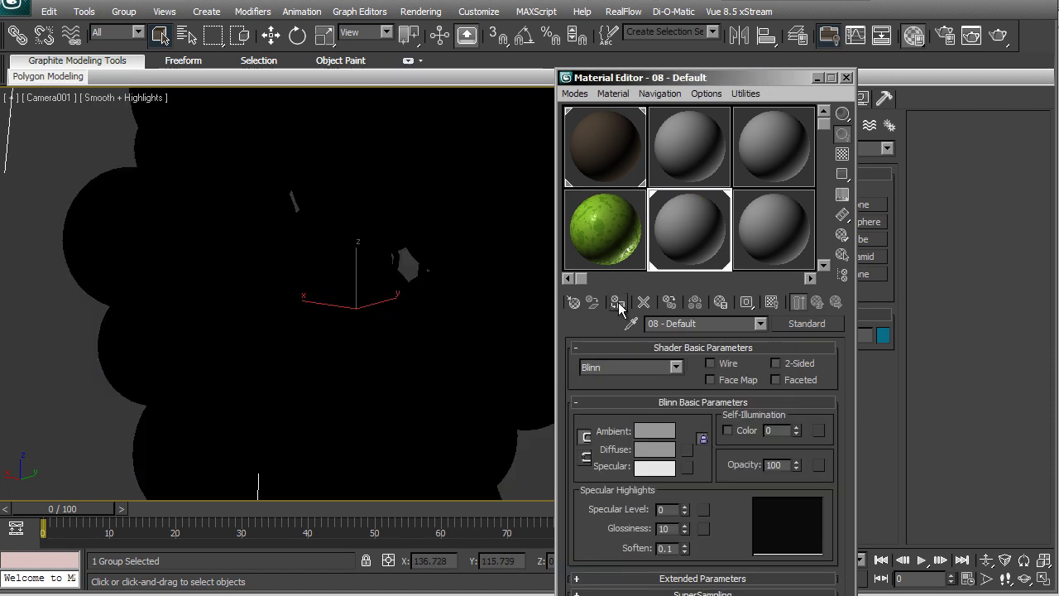
click(846, 78)
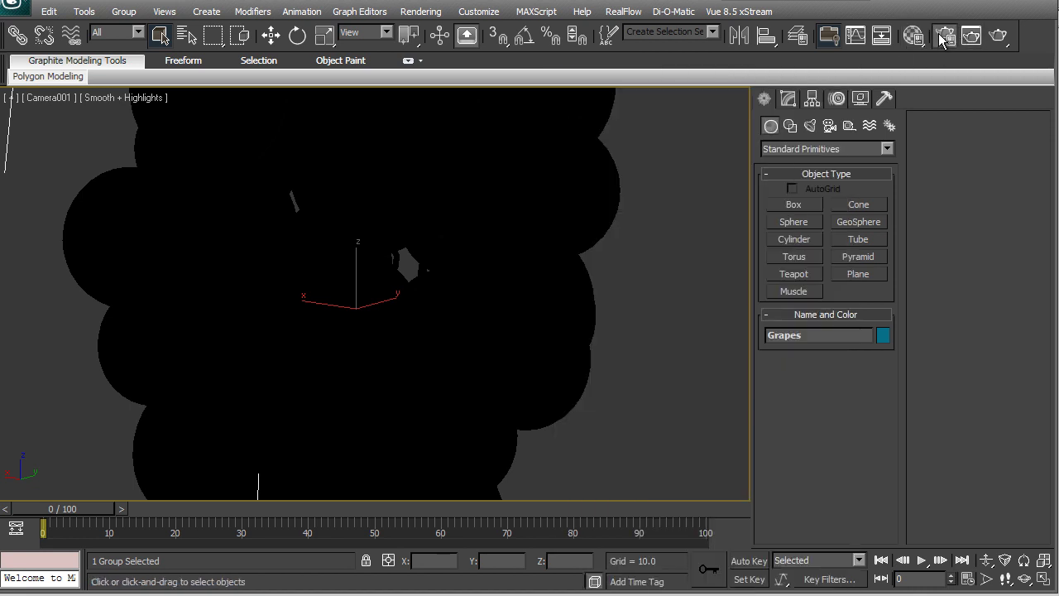
Step: Turn off the antialiasing filter in the V-Ray image sampler render settings
click(946, 35)
drag(606, 80, 395, 19)
click(368, 2)
click(403, 3)
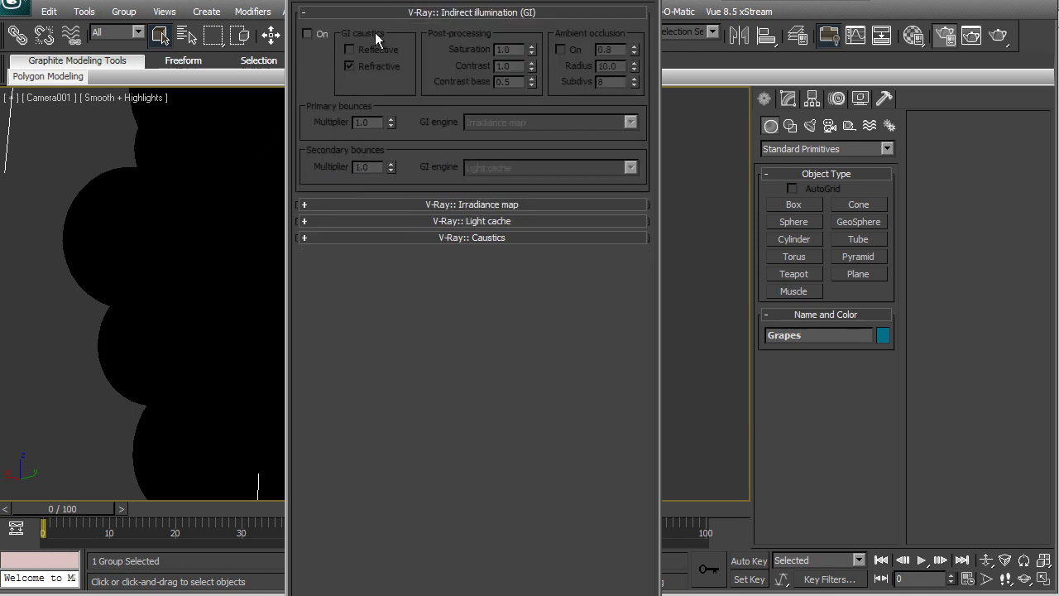
click(368, 3)
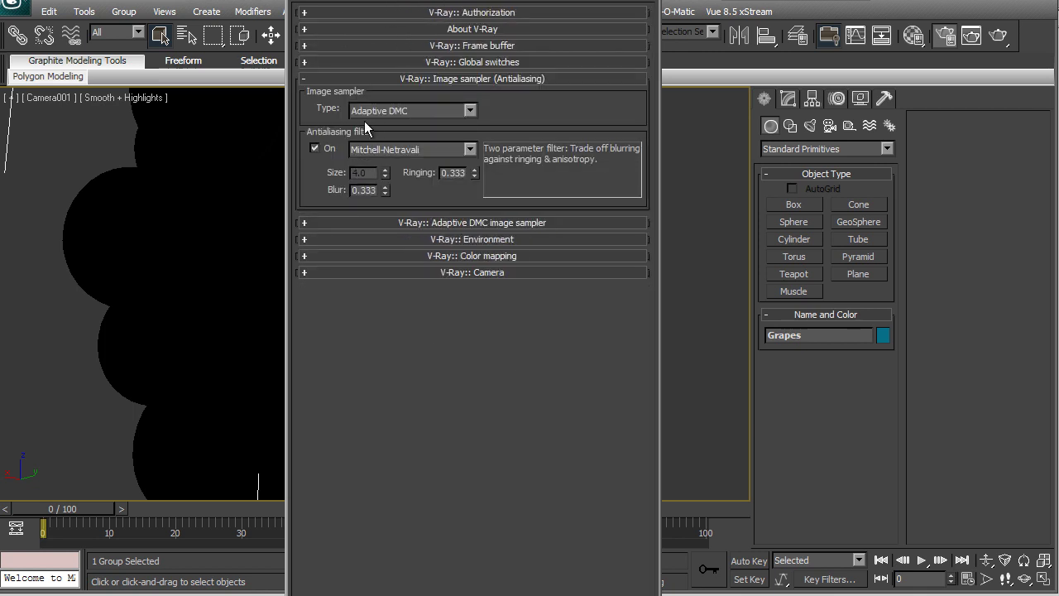
click(315, 148)
Step: Set the render output size to 640x480 and render the camera view
click(323, 2)
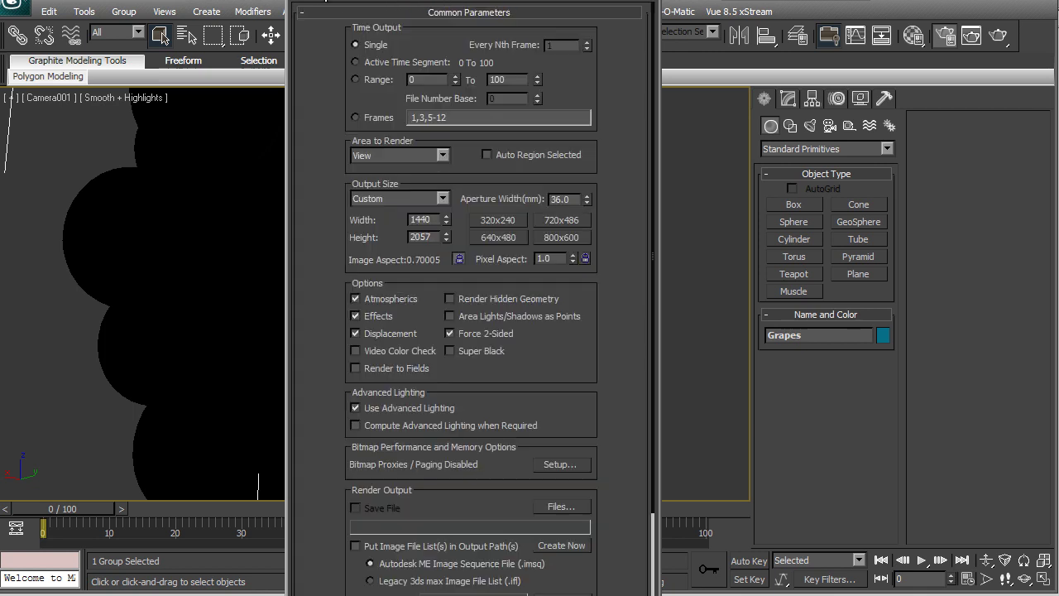
click(500, 221)
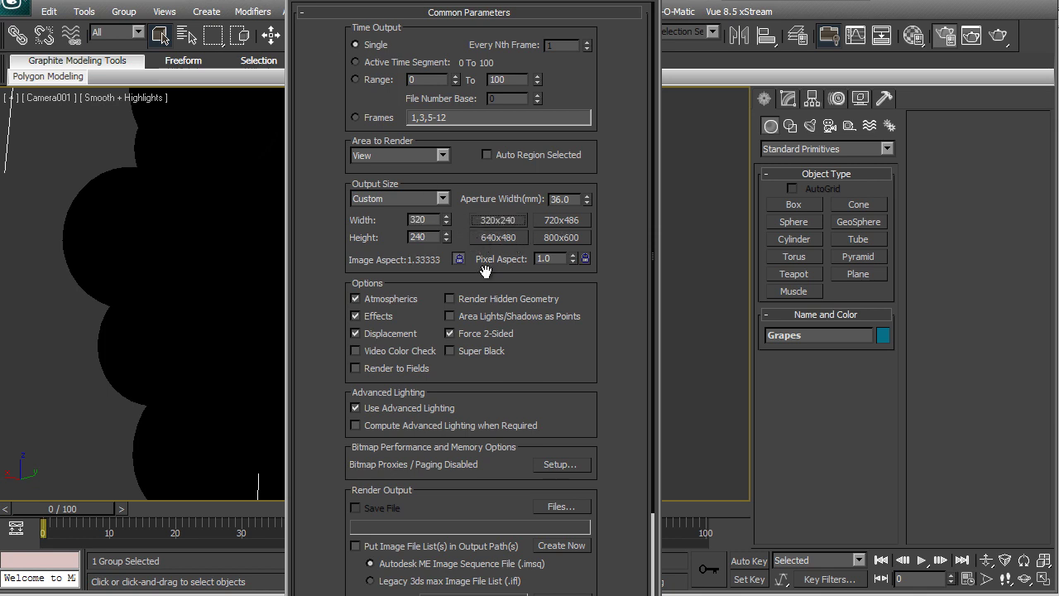
click(496, 240)
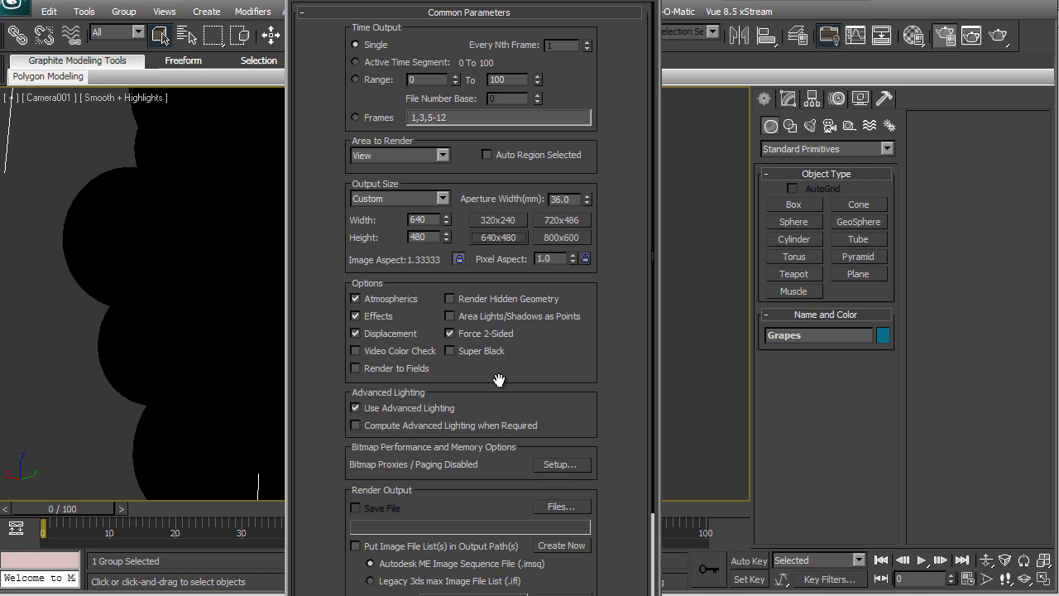
key(shift+q)
drag(448, 145, 273, 23)
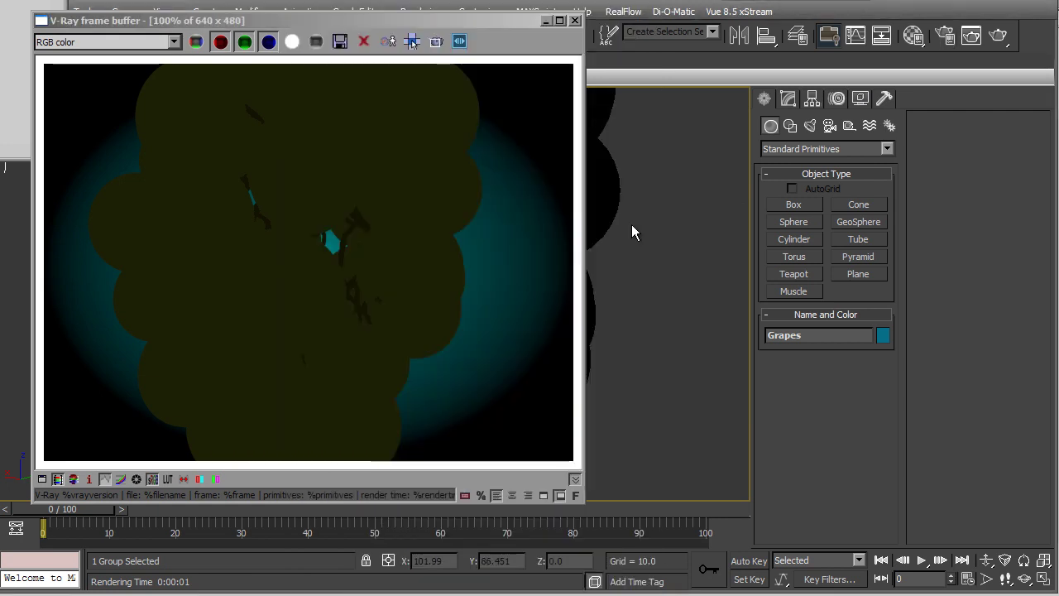
Step: Delete VRayAmbientLight001 from the scene and render the camera view again
click(632, 224)
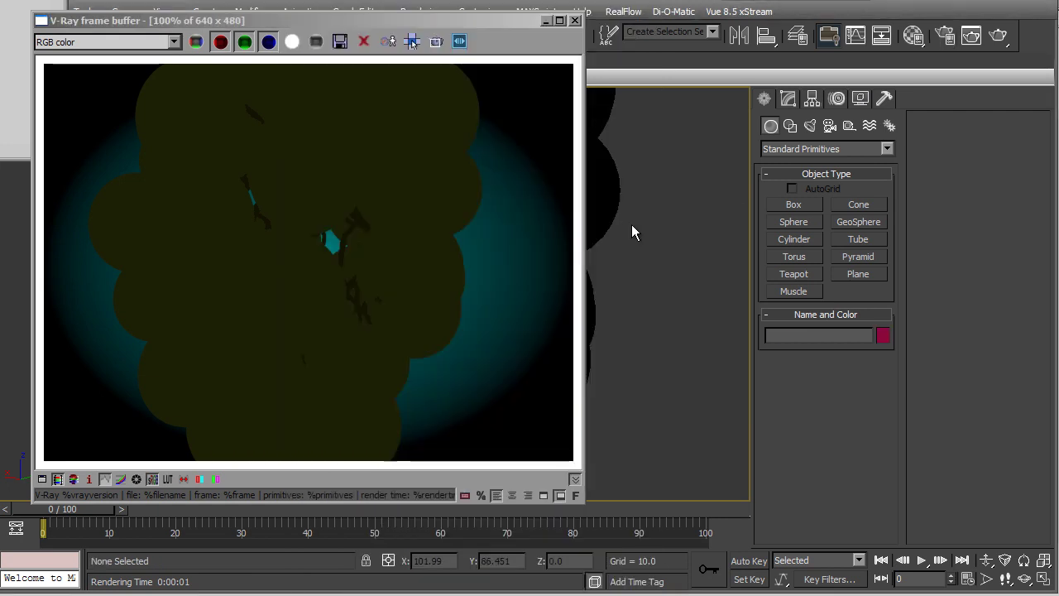
key(h)
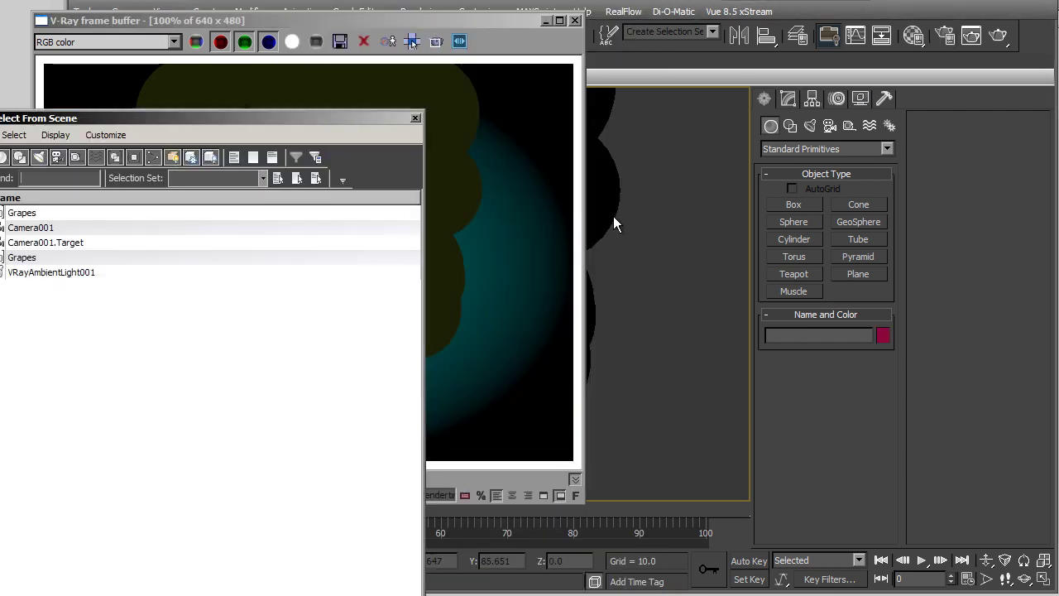
double_click(44, 274)
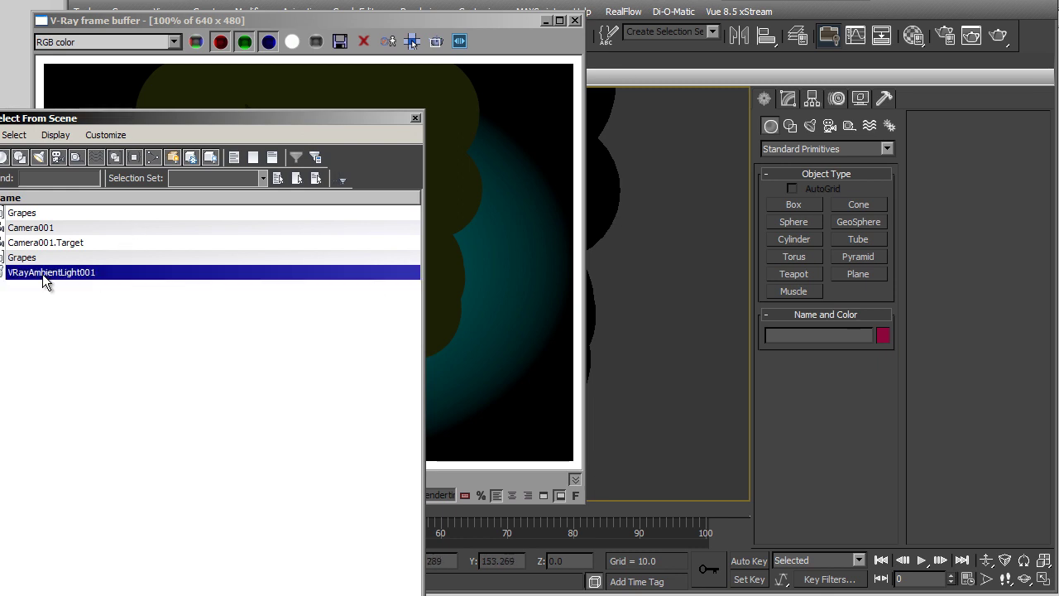
key(Delete)
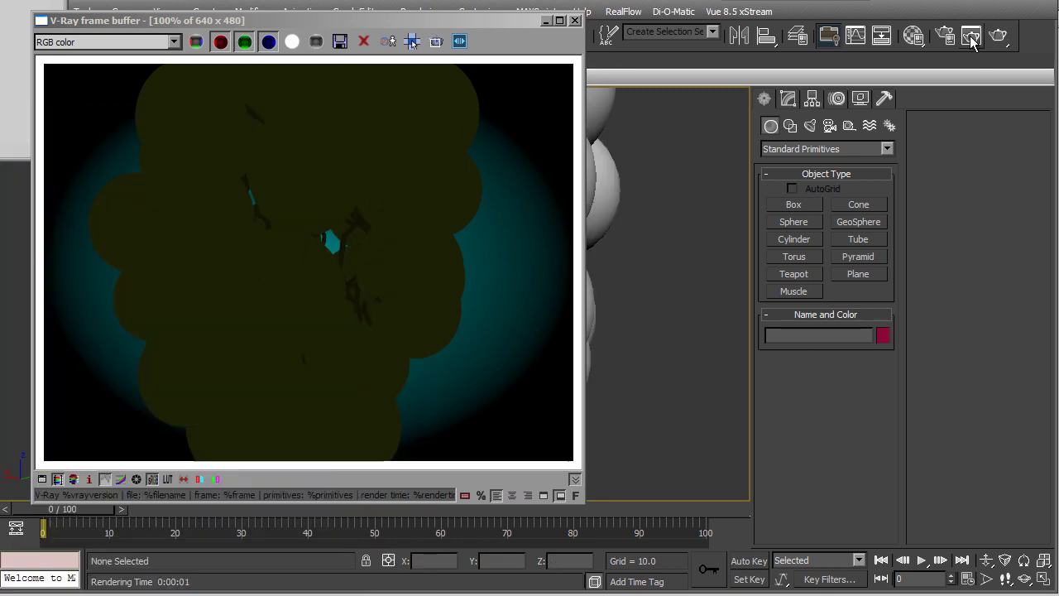
click(970, 38)
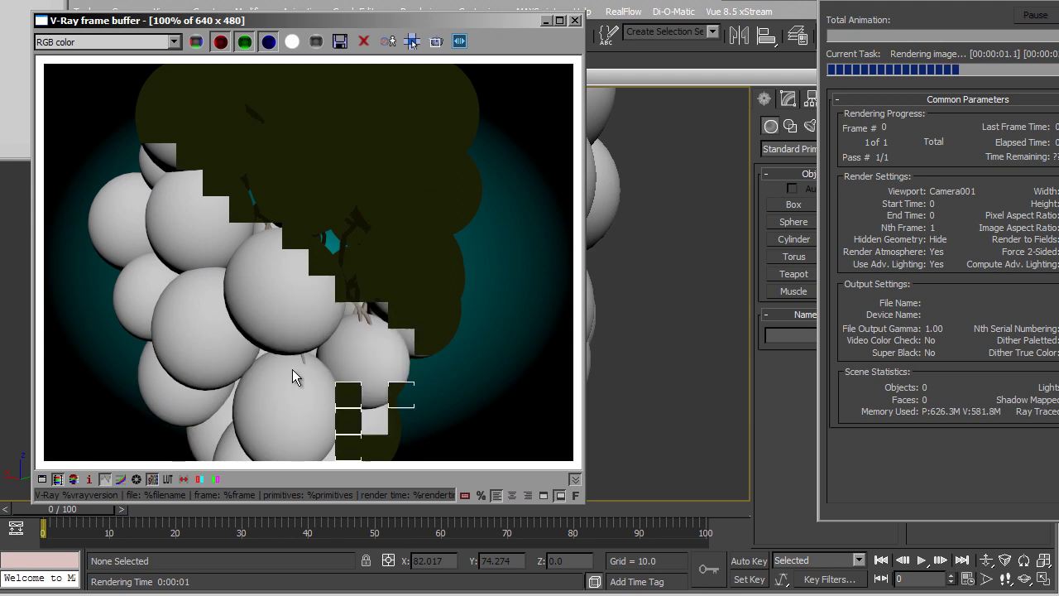
drag(340, 20, 220, 20)
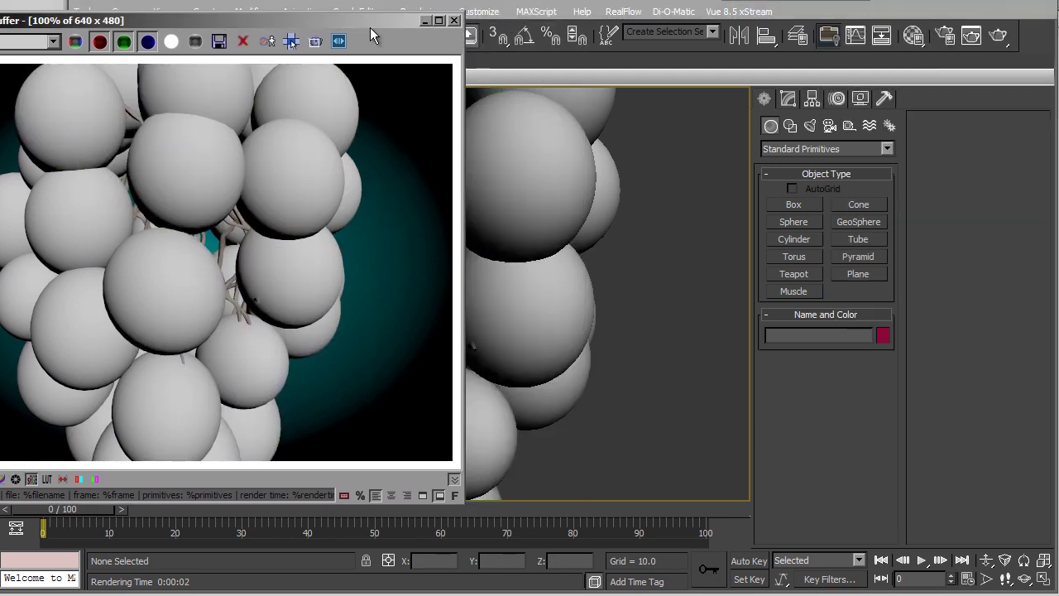
Step: Place the environment background's Gradient Ramp map as an instance in the second Material Editor slot and bring its gradient parameters into view
drag(369, 21, 291, 72)
click(479, 11)
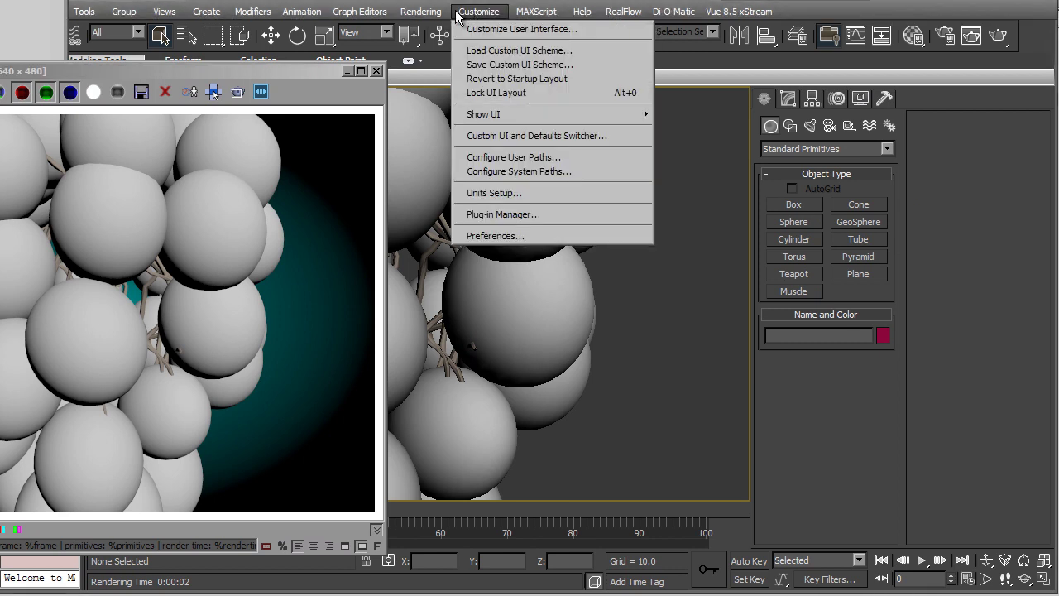
mouse_move(421, 12)
click(438, 113)
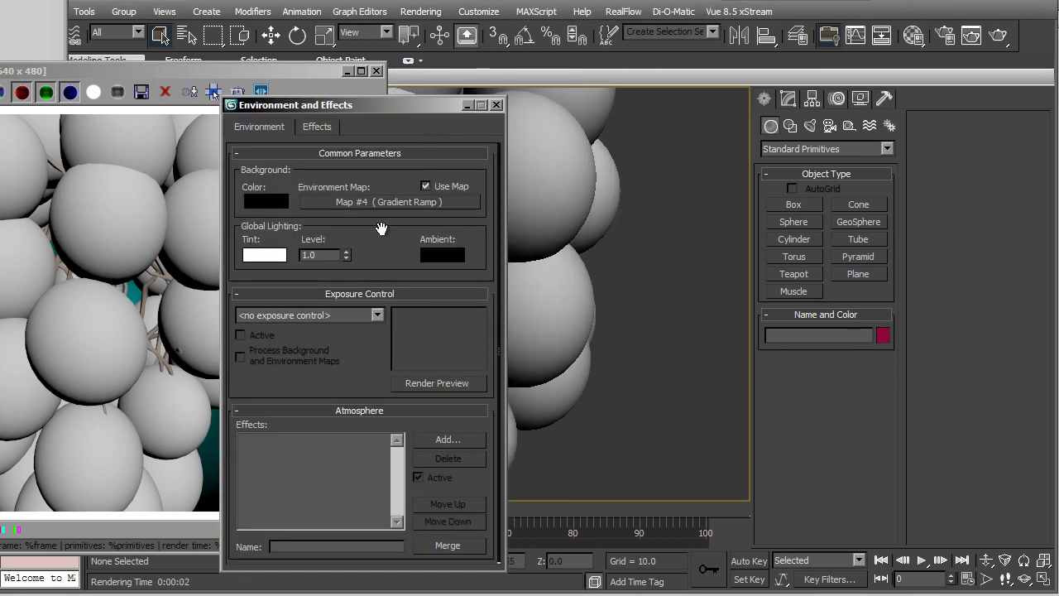
click(913, 35)
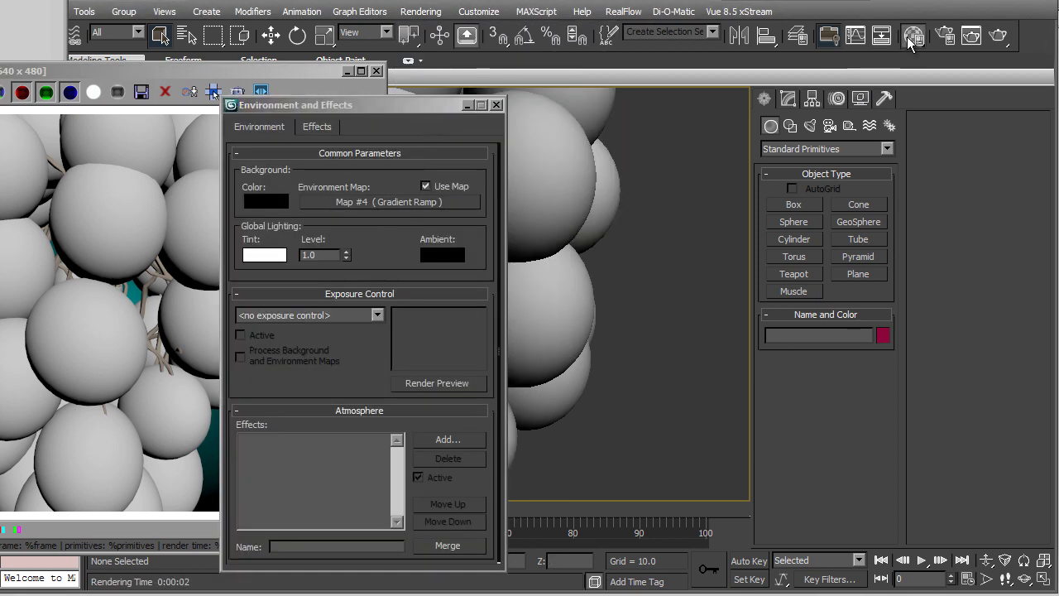
click(621, 161)
click(667, 166)
drag(442, 204, 672, 158)
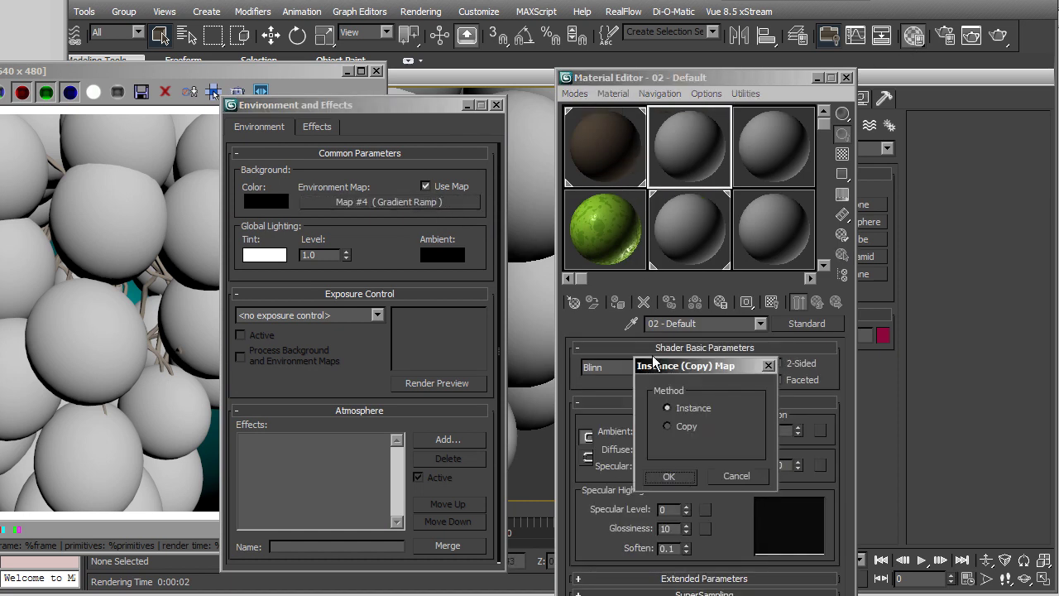
click(670, 477)
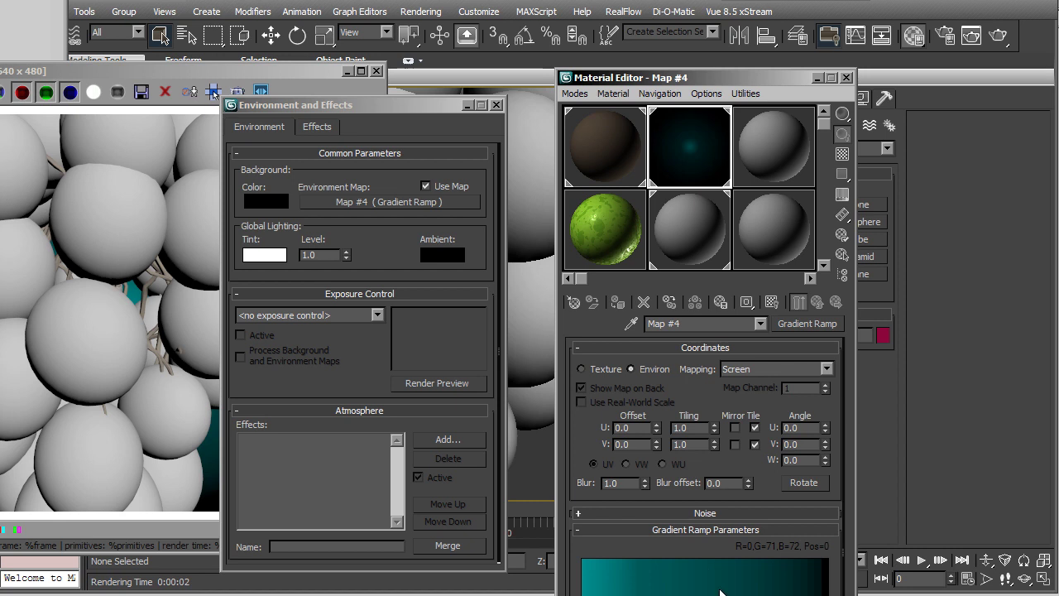
drag(683, 78, 652, 0)
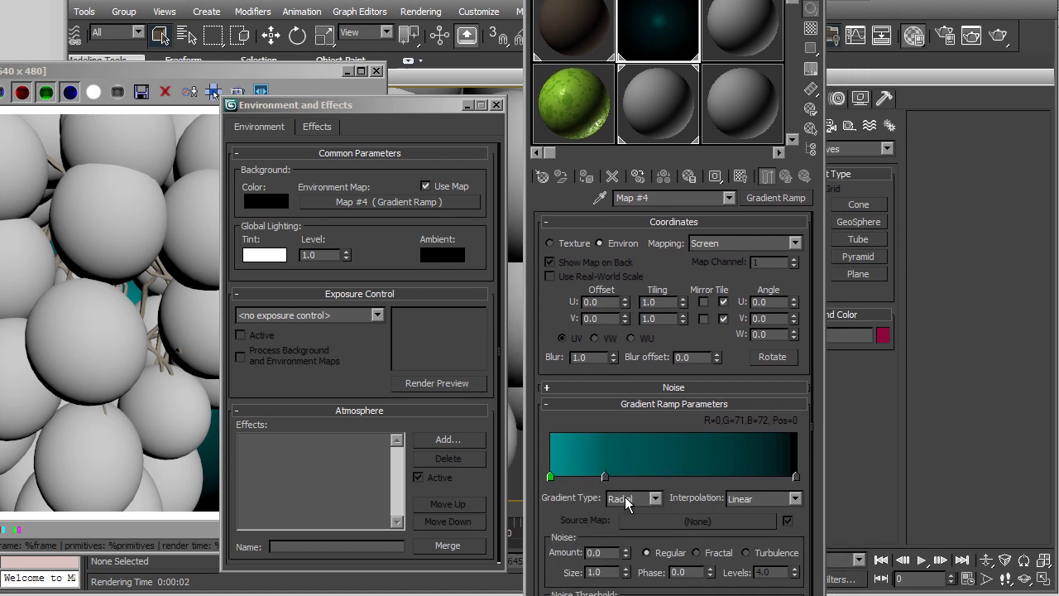
Step: Recolour the environment Gradient Ramp with pale teal (126, 162, 162) at position 0 and grey (86, 86, 86) at position 100
drag(605, 479, 643, 478)
click(550, 477)
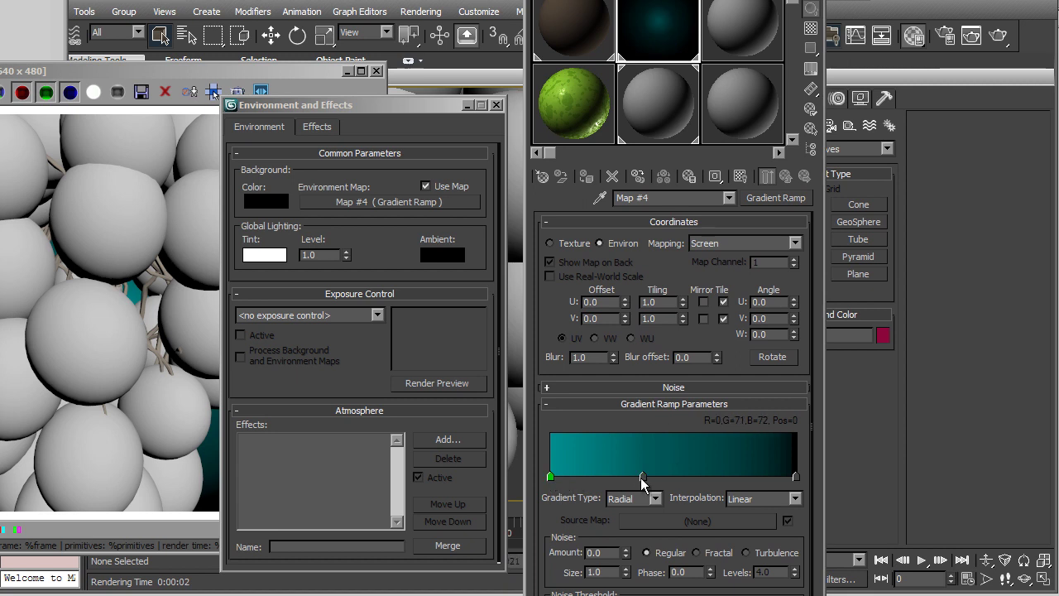
drag(643, 478, 751, 468)
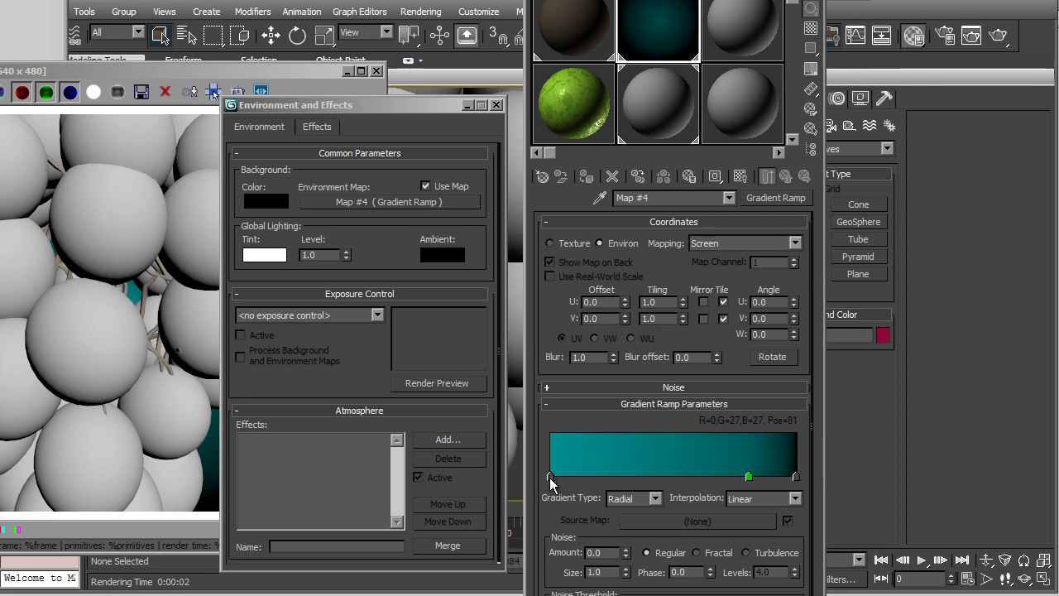
double_click(551, 478)
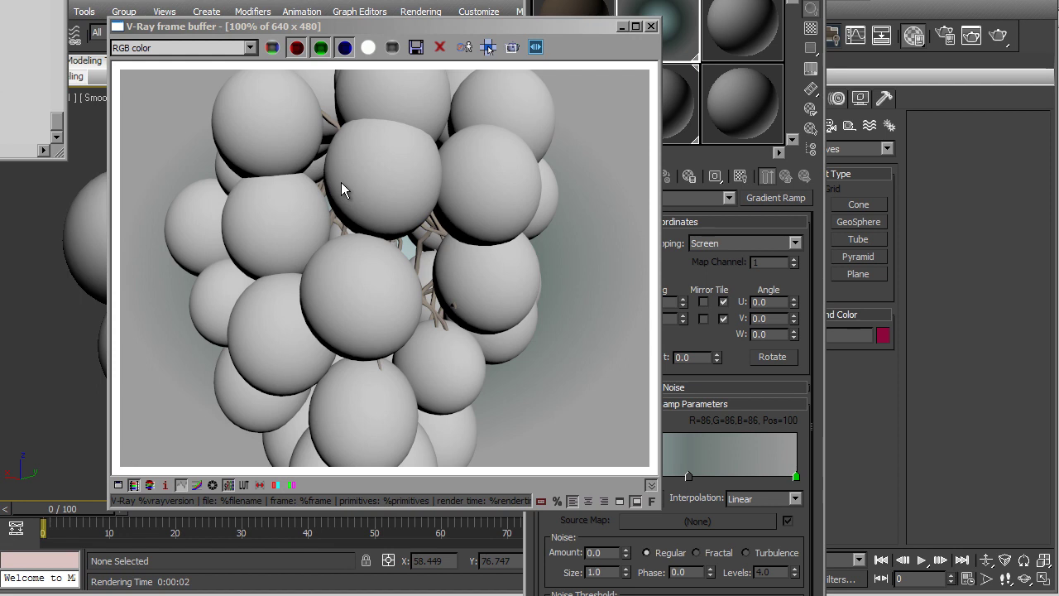
drag(555, 25, 463, 8)
Step: Change the 08 - Default grape material from Standard to VRayFastSSS2
click(660, 97)
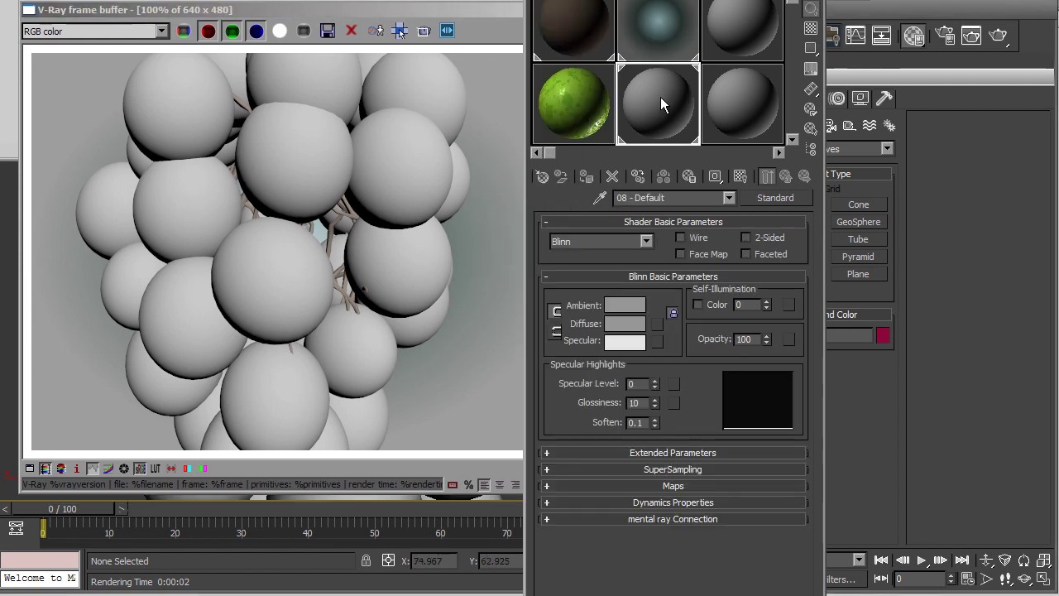
click(770, 200)
drag(447, 101, 544, 0)
click(411, 112)
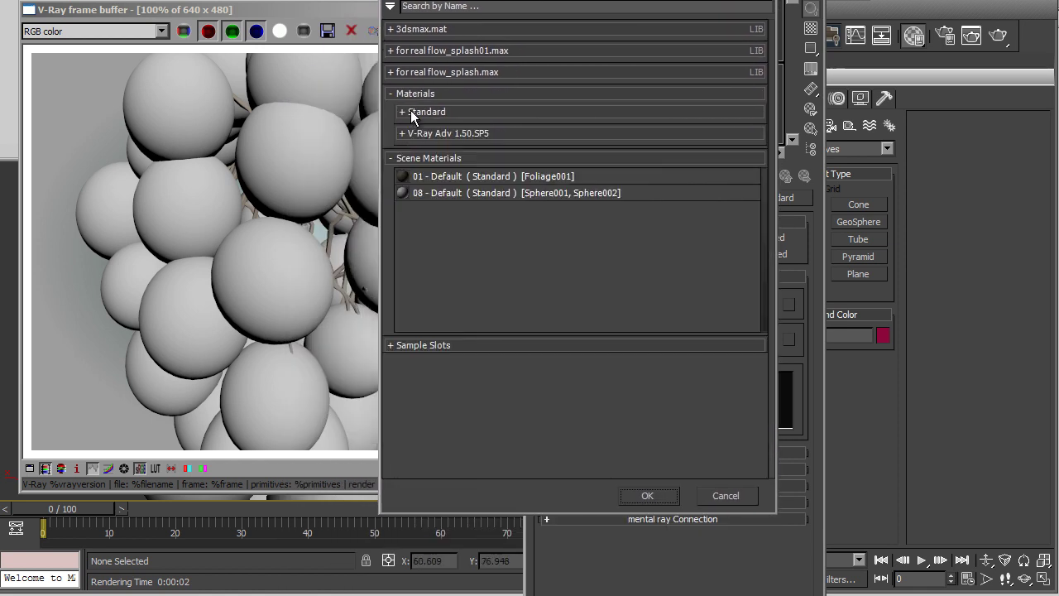
click(439, 134)
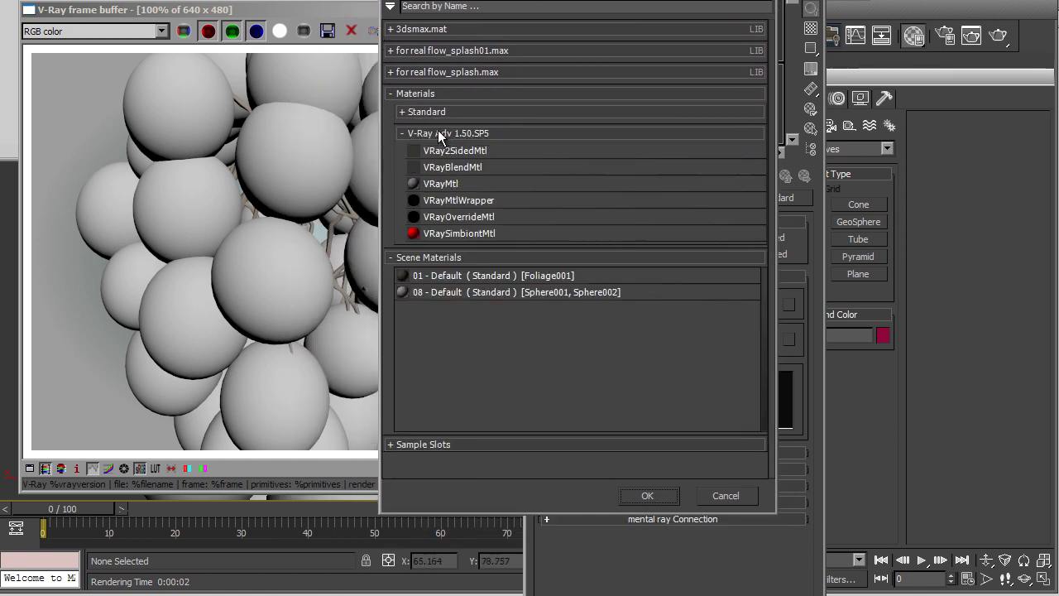
click(433, 115)
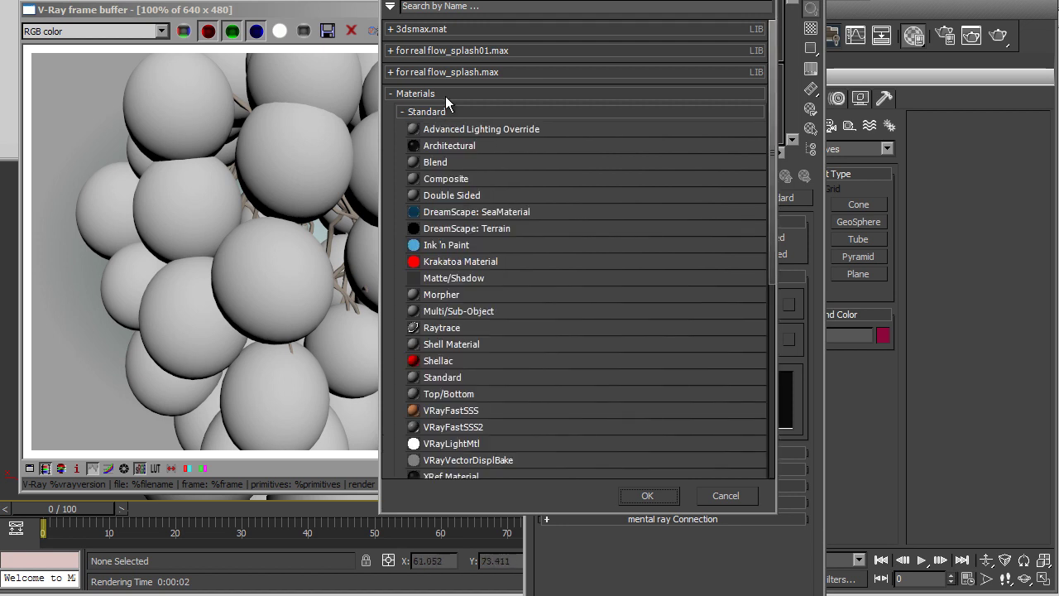
double_click(455, 426)
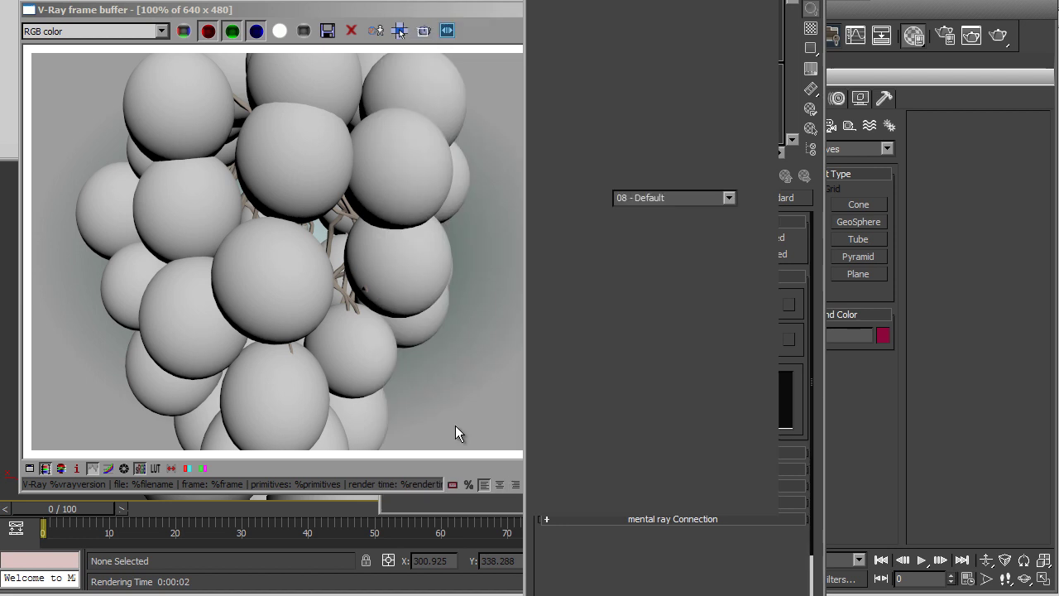
click(768, 199)
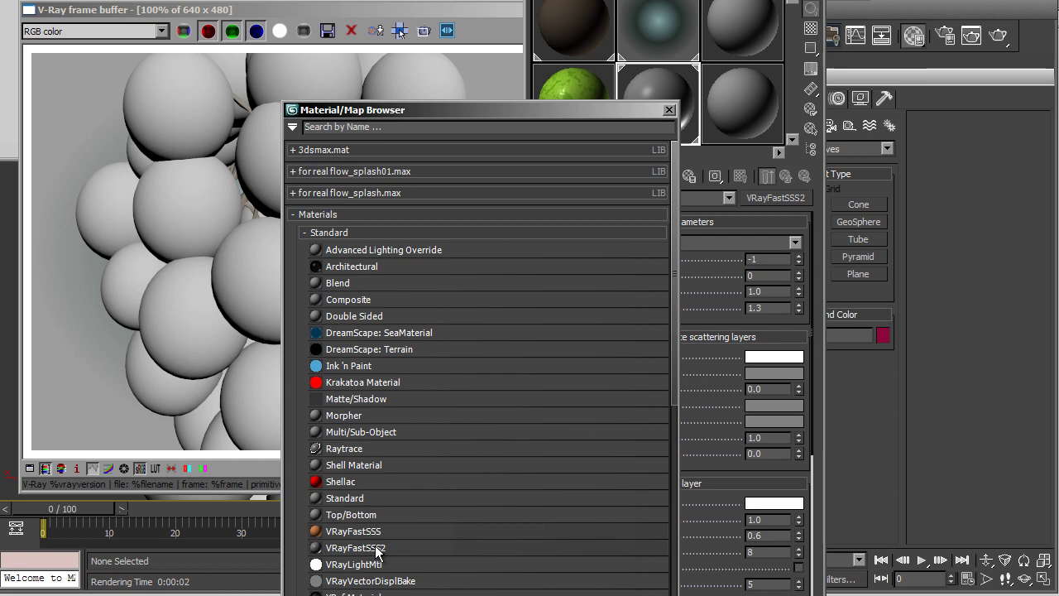
click(668, 111)
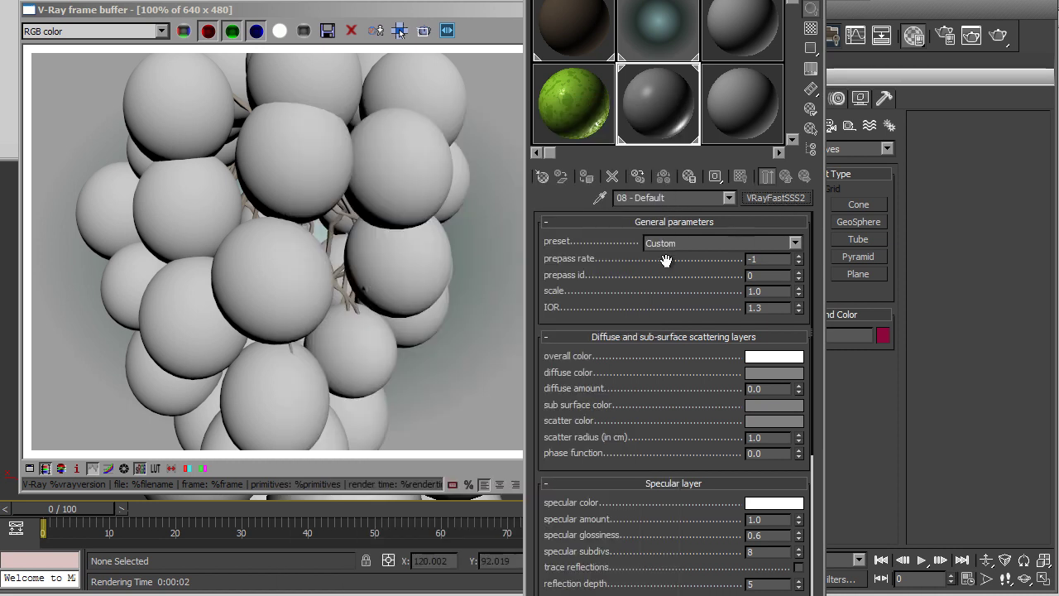
Step: Render the camera view with the VRayFastSSS2 material, making the render buckets follow the mouse
drag(491, 12, 497, 14)
click(972, 36)
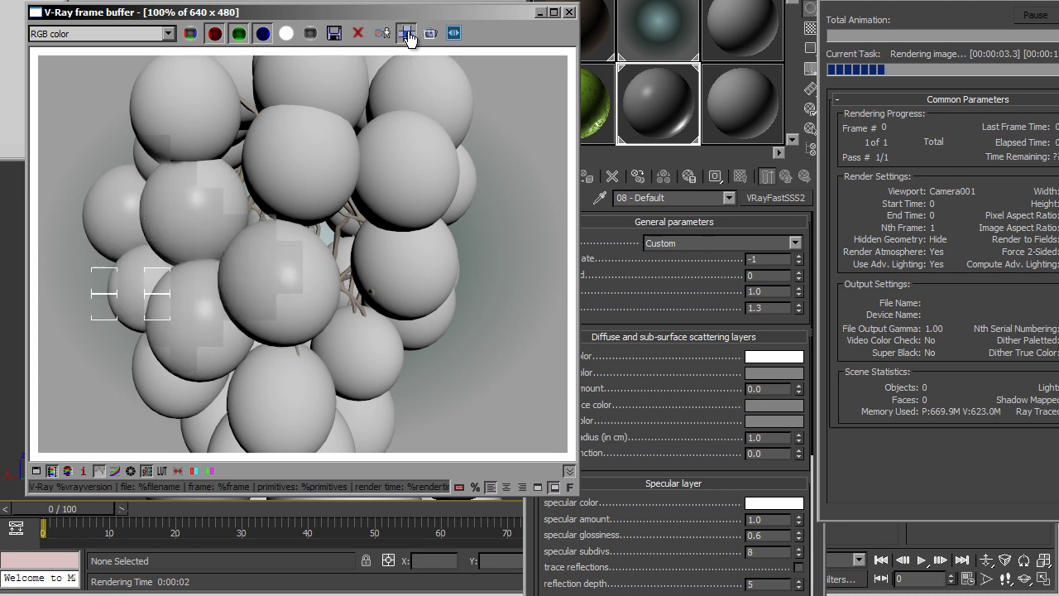
click(407, 33)
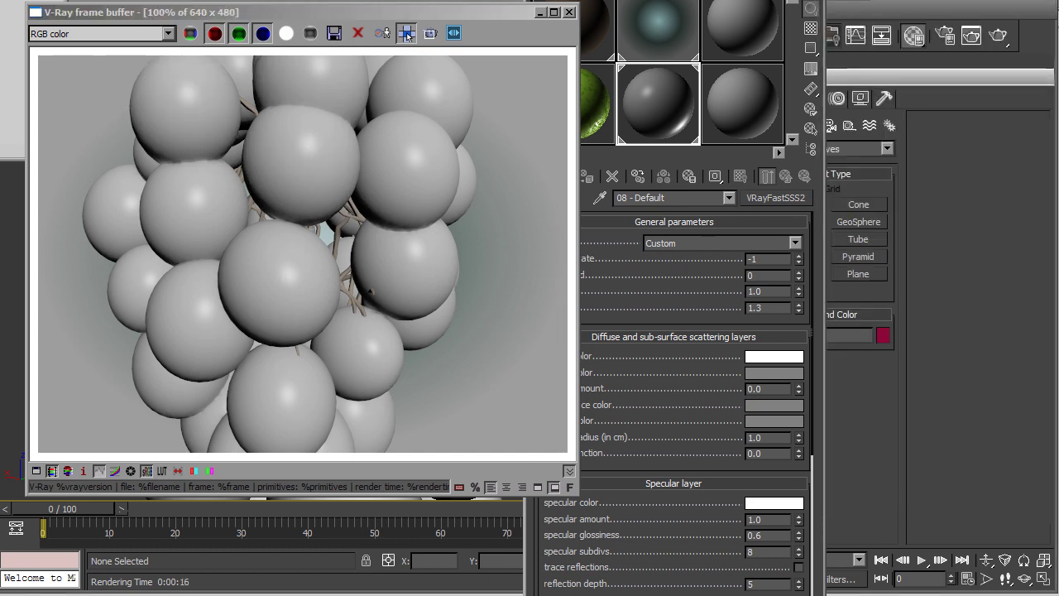
Step: Close the material editor and frame buffer, select the Grapes group and frame it in the top view
drag(613, 2, 674, 1)
drag(708, 286, 703, 266)
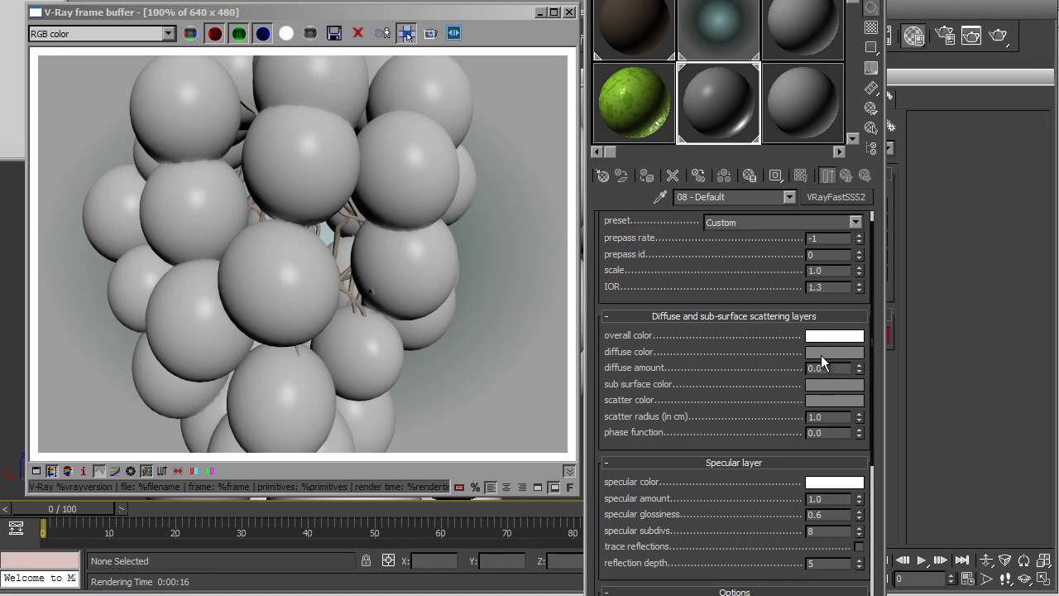
key(m)
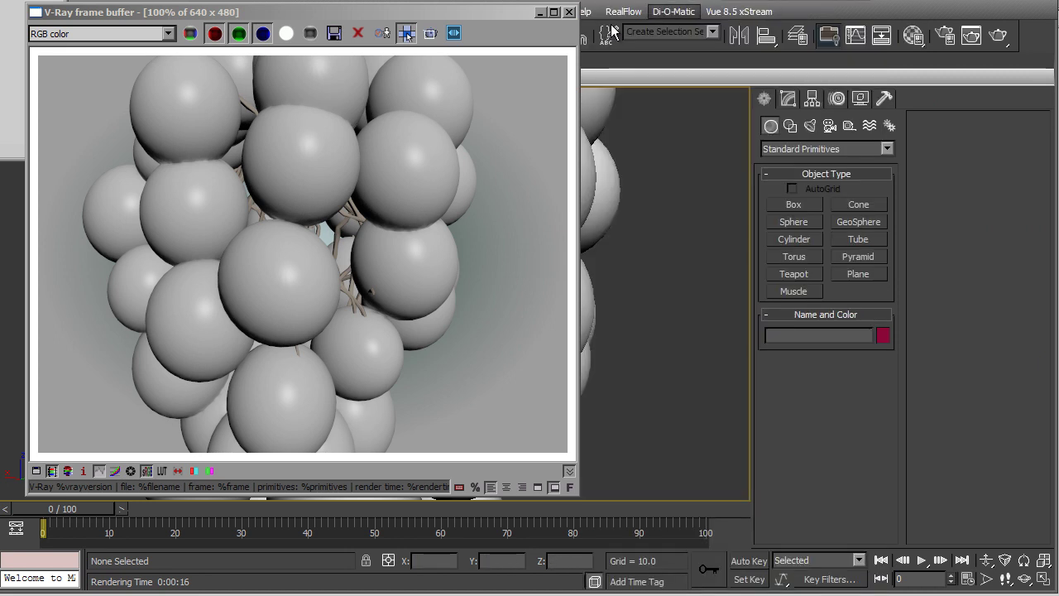
click(570, 12)
click(601, 213)
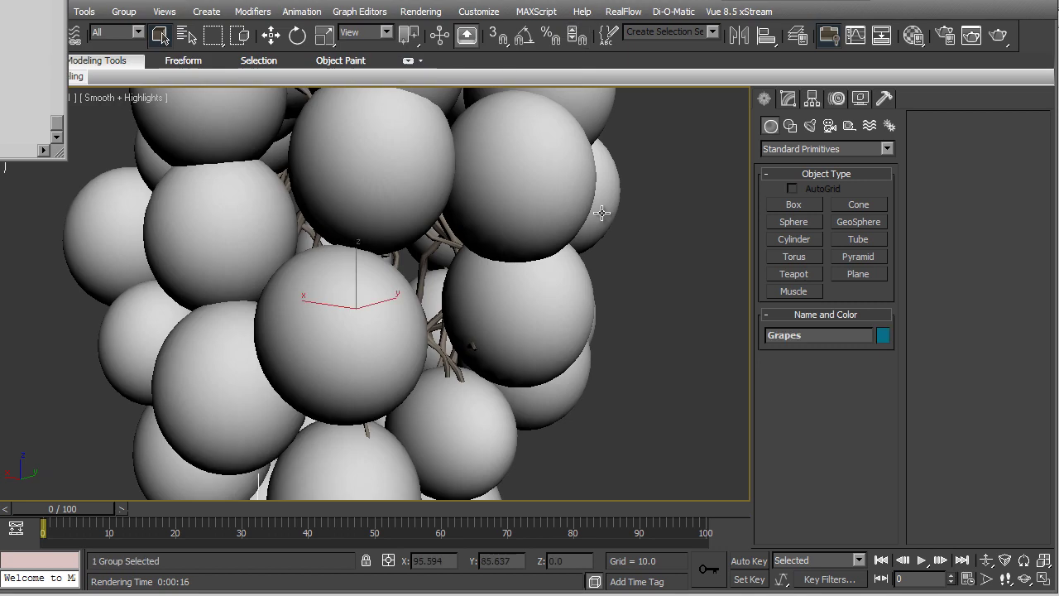
key(t)
key(z)
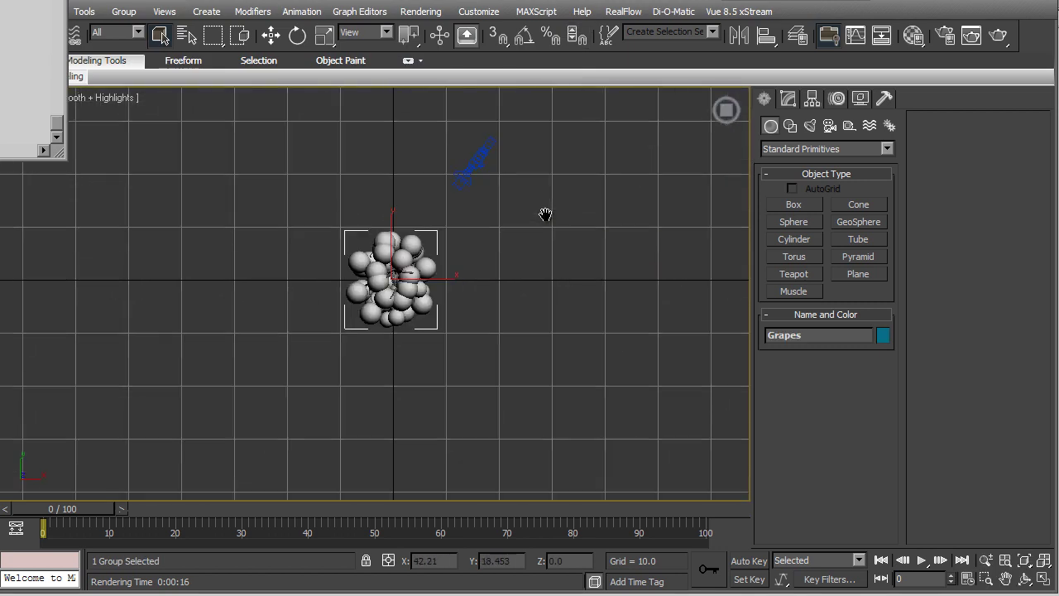
Step: Create a plane-type VRayLight covering the whole grape cluster in the top view
click(810, 126)
click(809, 149)
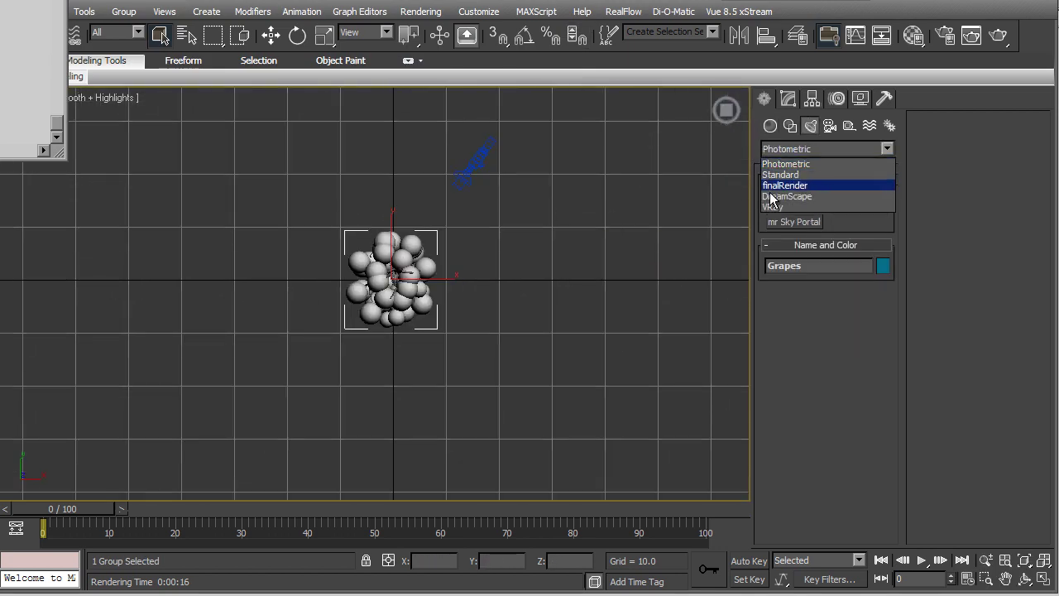
click(787, 208)
click(792, 205)
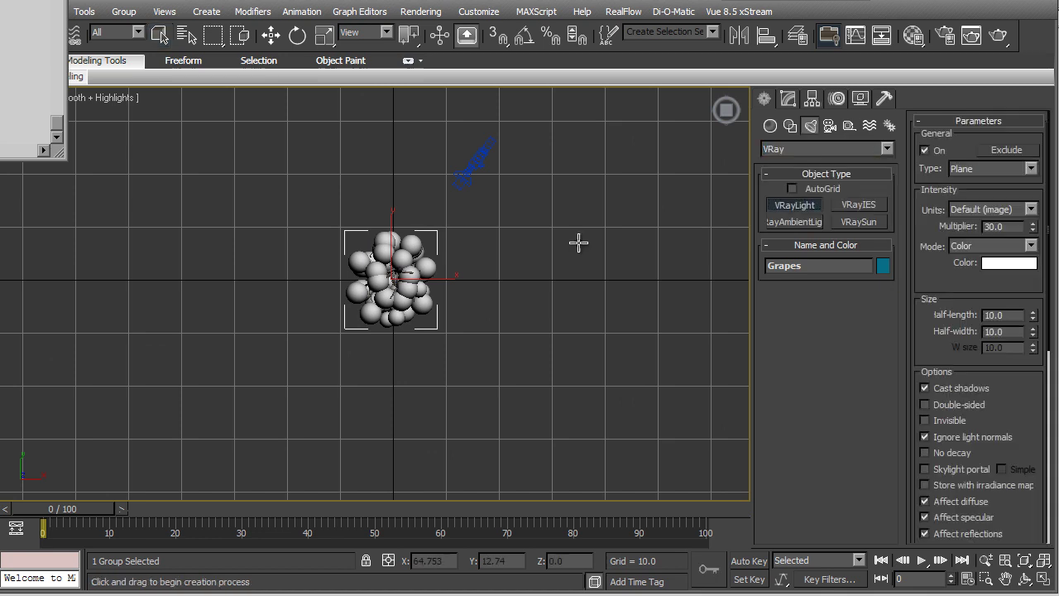
scroll(484, 263, up, 2)
drag(318, 225, 469, 351)
right_click(469, 352)
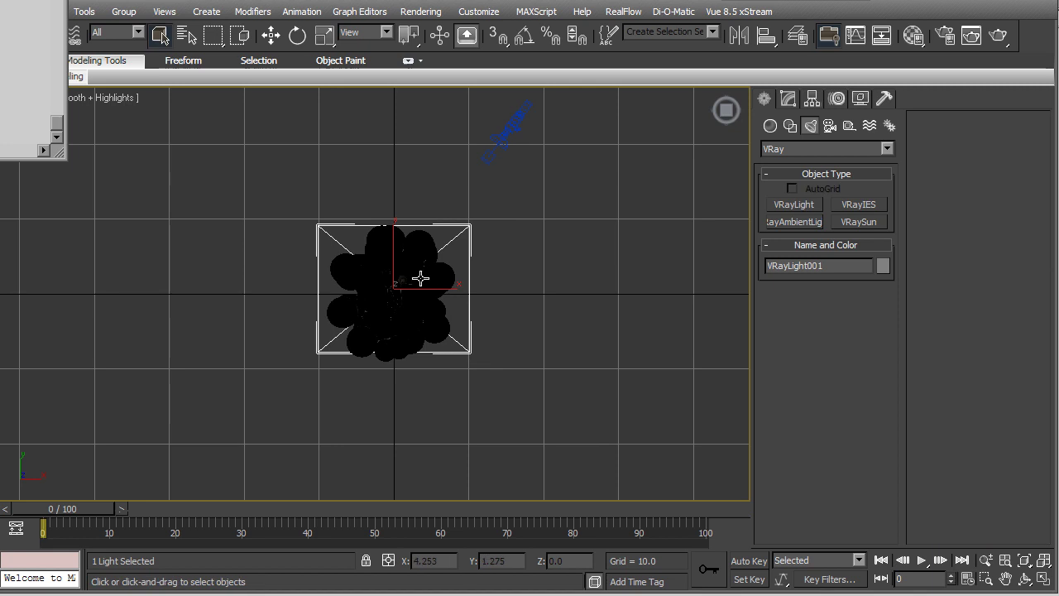
Step: Raise the VRayLight straight above the grapes in the front view to a Z height of about 77.8
key(f)
middle_drag(384, 209, 396, 389)
key(w)
scroll(397, 393, down, 4)
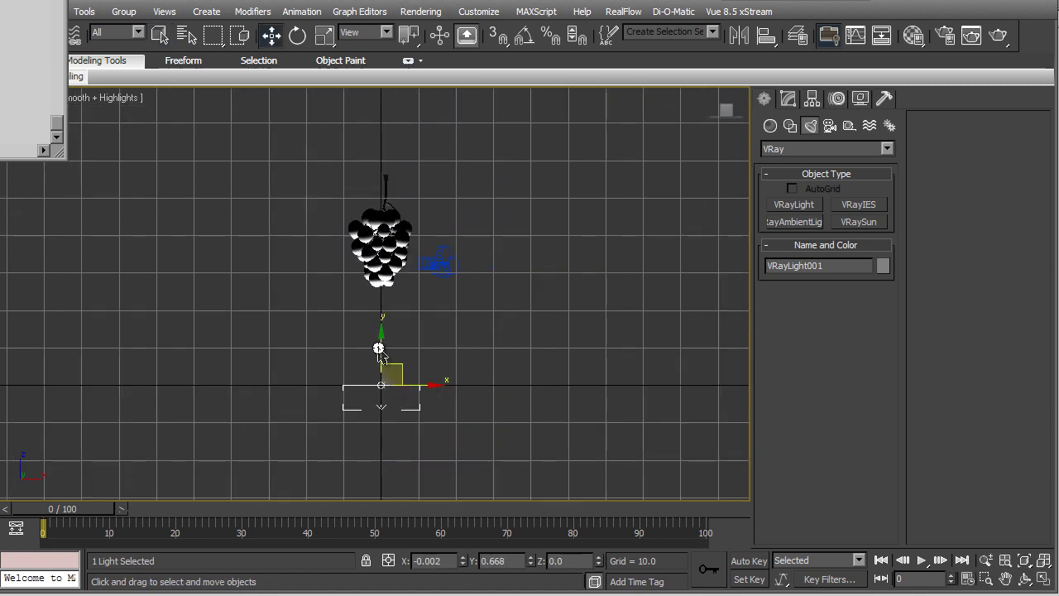
drag(379, 327, 375, 57)
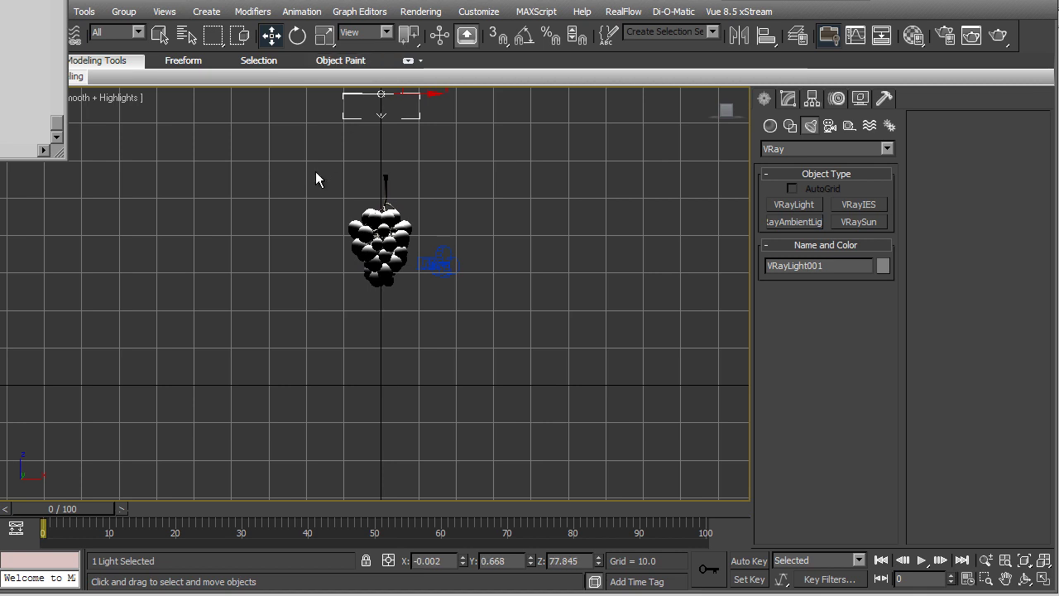
Step: Return to the camera view and render the grapes lit by the overhead VRayLight
key(shift+4)
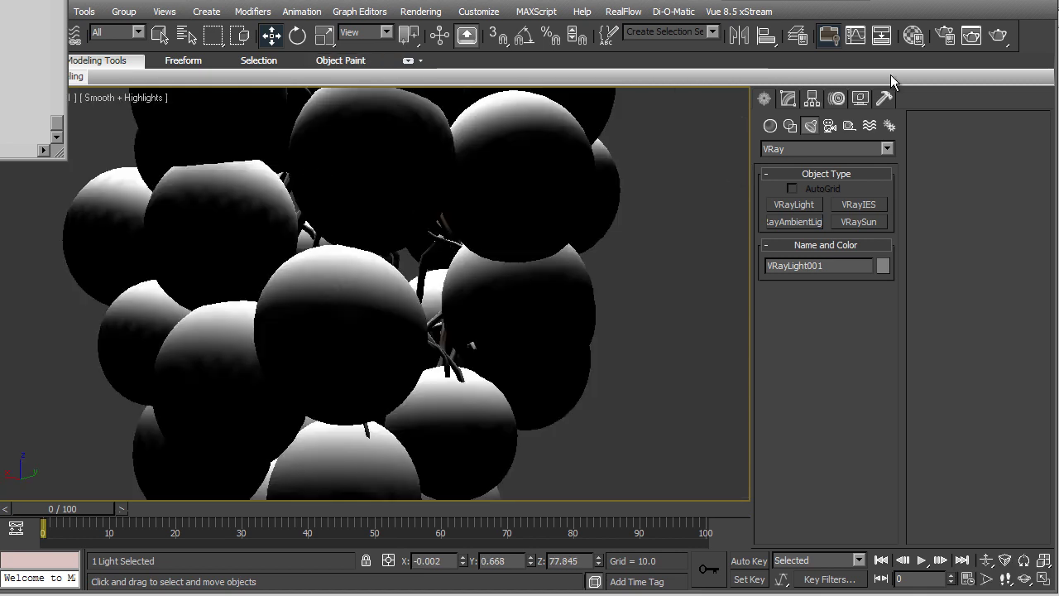
click(998, 35)
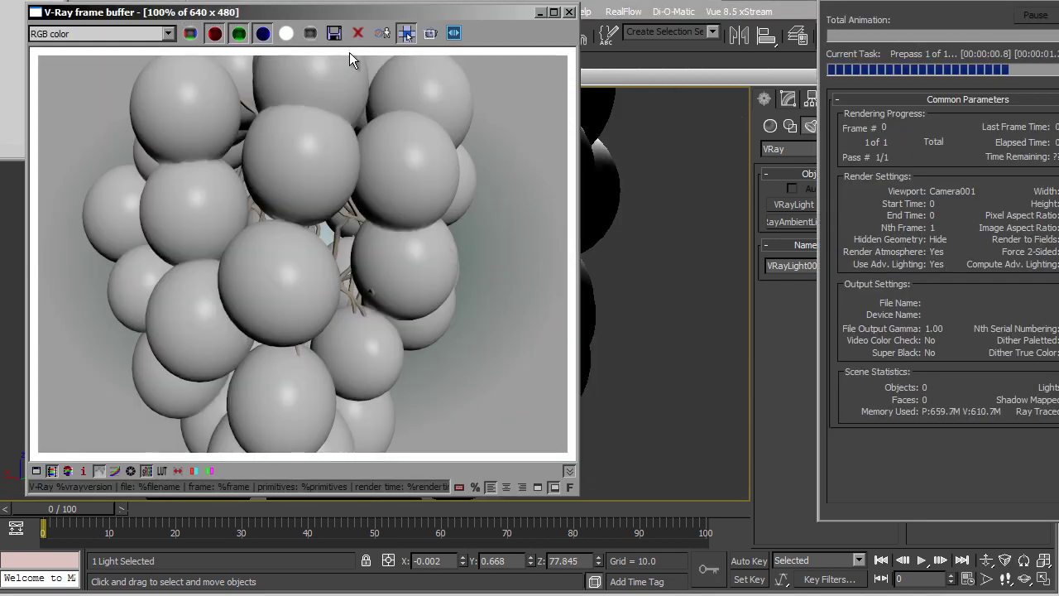
drag(340, 12, 358, 14)
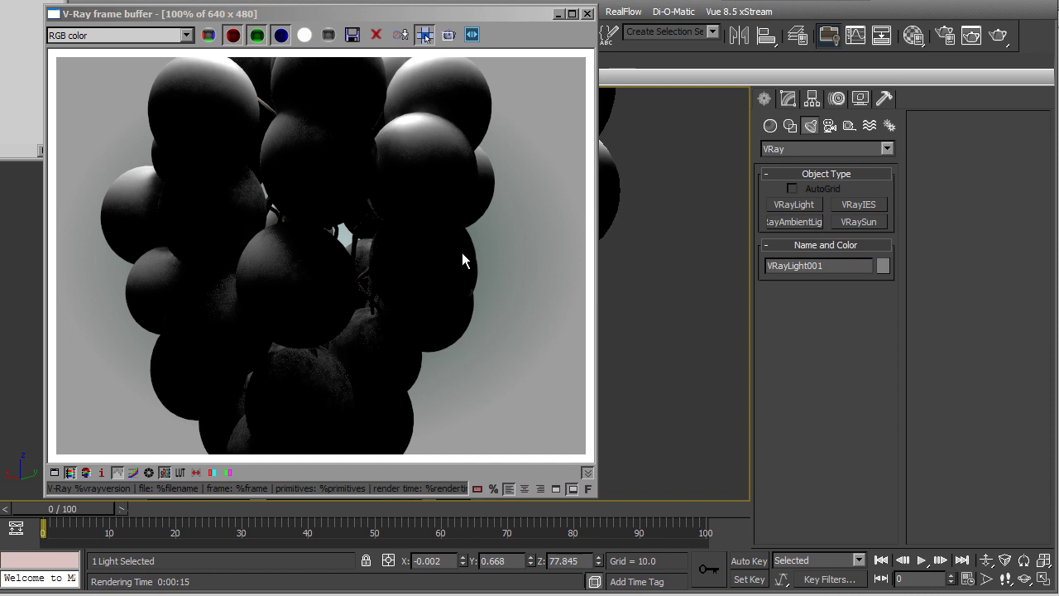
drag(465, 16, 324, 39)
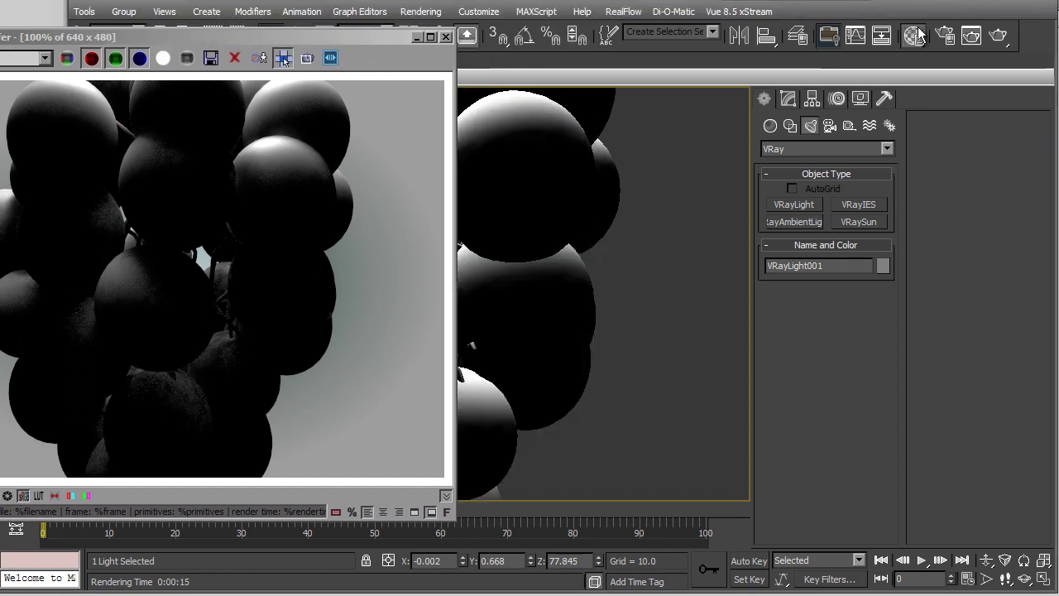
Step: Darken the Gradient Ramp colour at position 100 to RGB 15, 15, 15 and render the camera view again
click(915, 35)
click(718, 29)
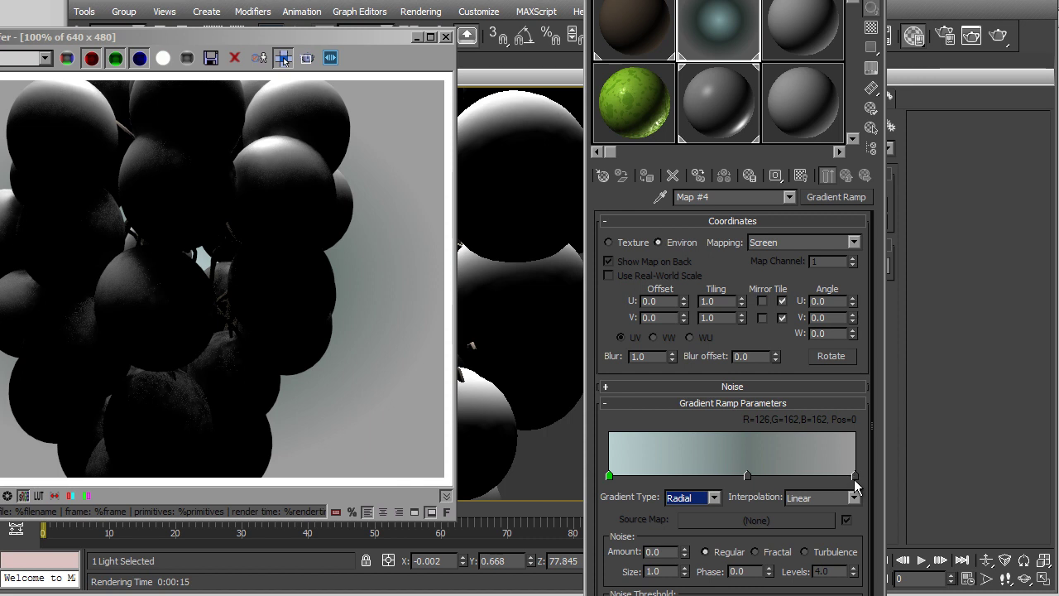
double_click(855, 478)
drag(267, 89, 260, 57)
click(385, 186)
click(997, 35)
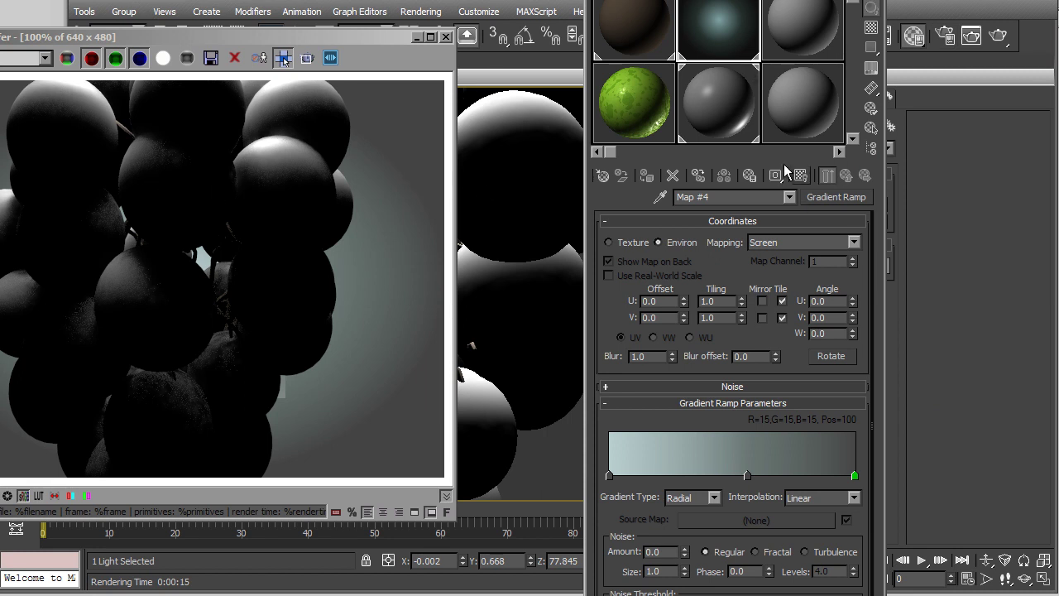
Step: Set the grape material's overall color to green, RGB 140, 198, 39
click(732, 121)
click(821, 340)
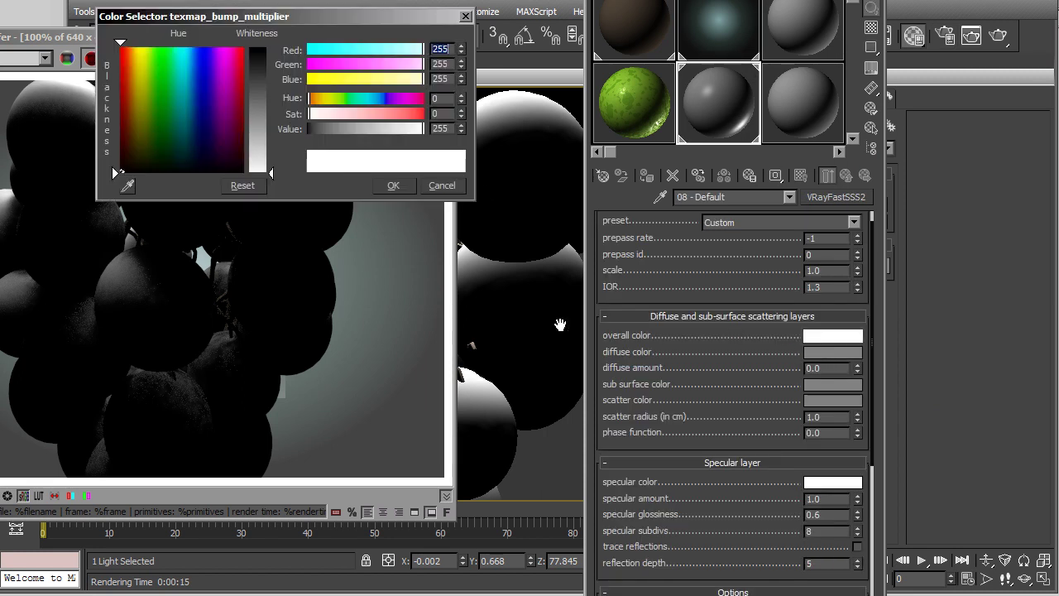
drag(165, 135, 145, 118)
drag(259, 158, 262, 73)
drag(136, 92, 149, 82)
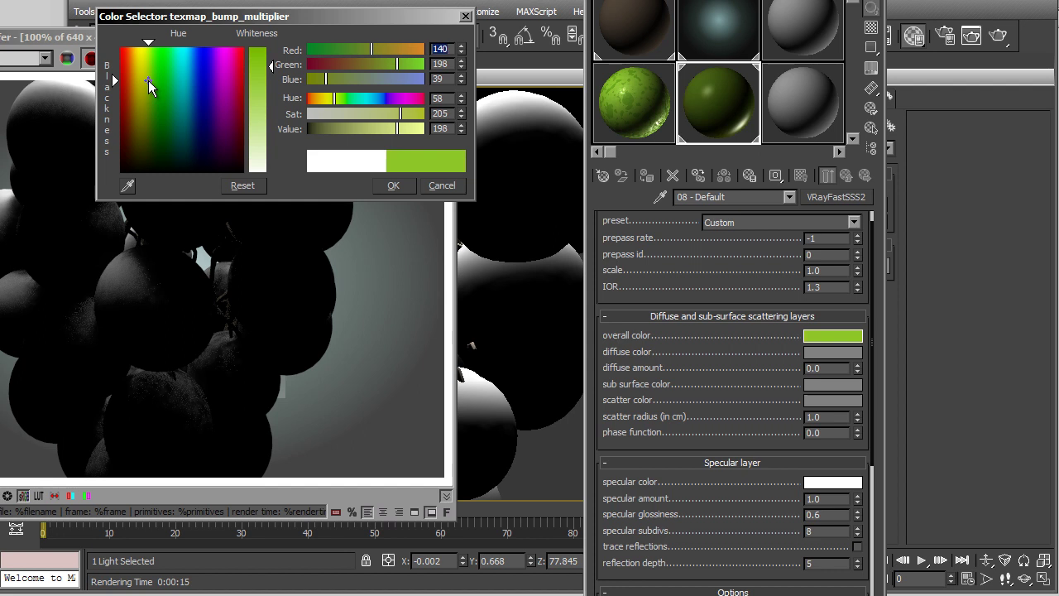
click(393, 186)
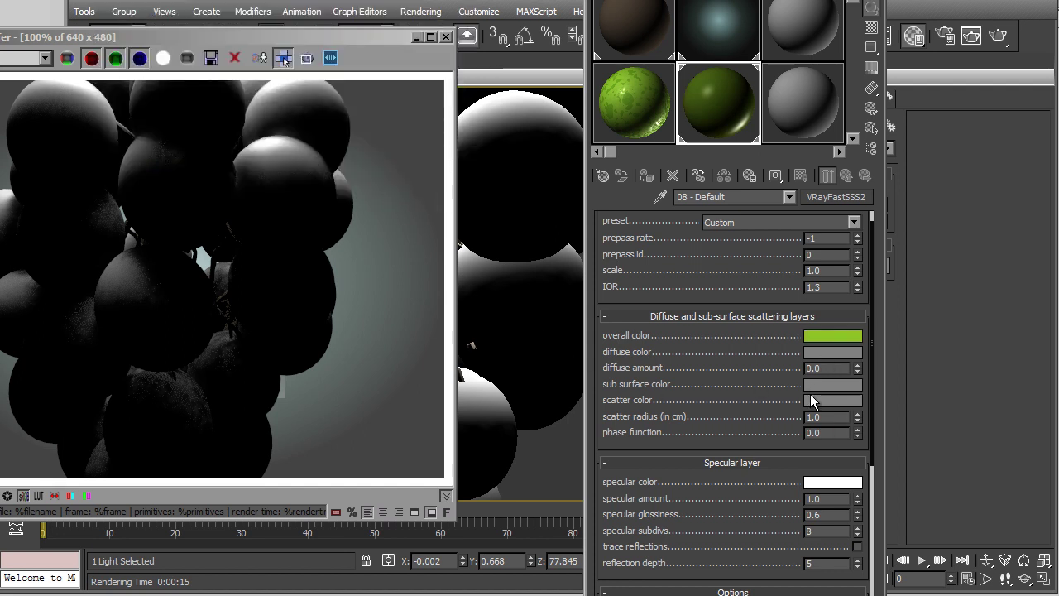
Step: Set the grape material's sub surface color to warm yellow, about RGB 241, 222, 97
click(831, 384)
click(146, 59)
drag(142, 59, 138, 61)
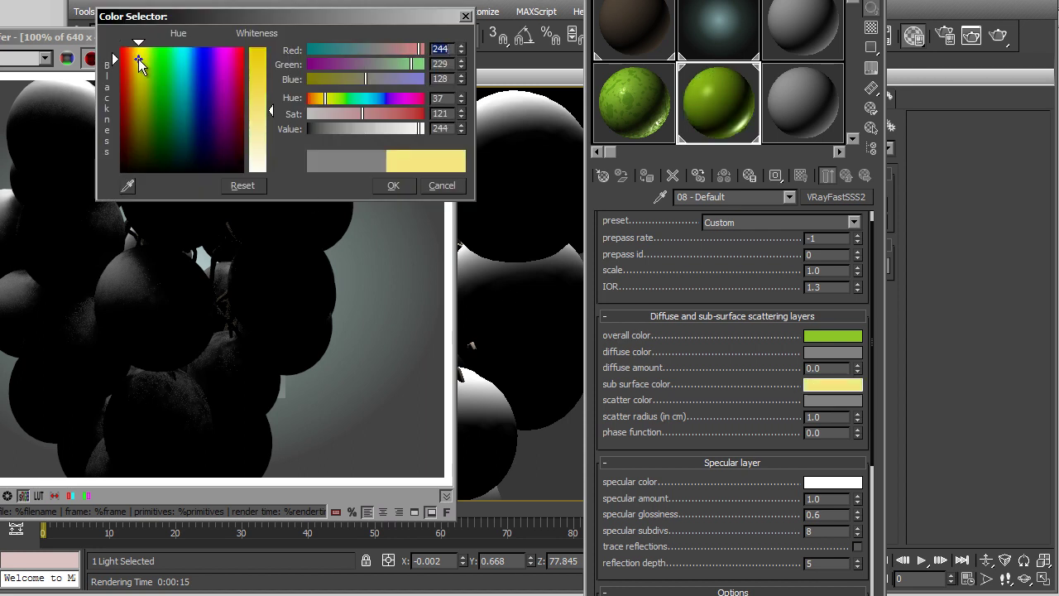
drag(272, 110, 275, 100)
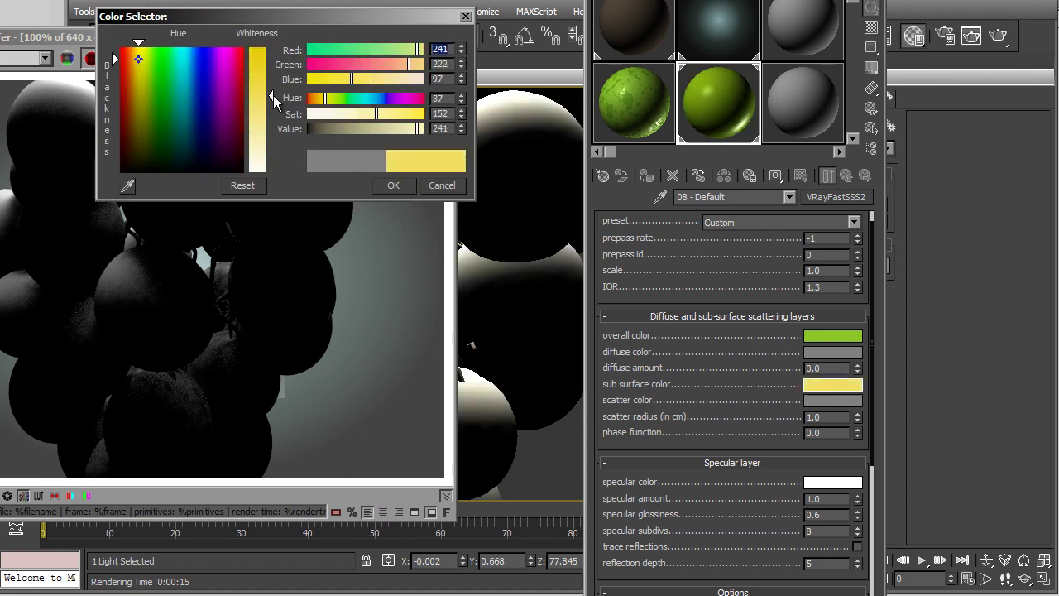
click(392, 185)
Step: Set the grape material's scatter color to bright green and its diffuse color to pale green
click(828, 401)
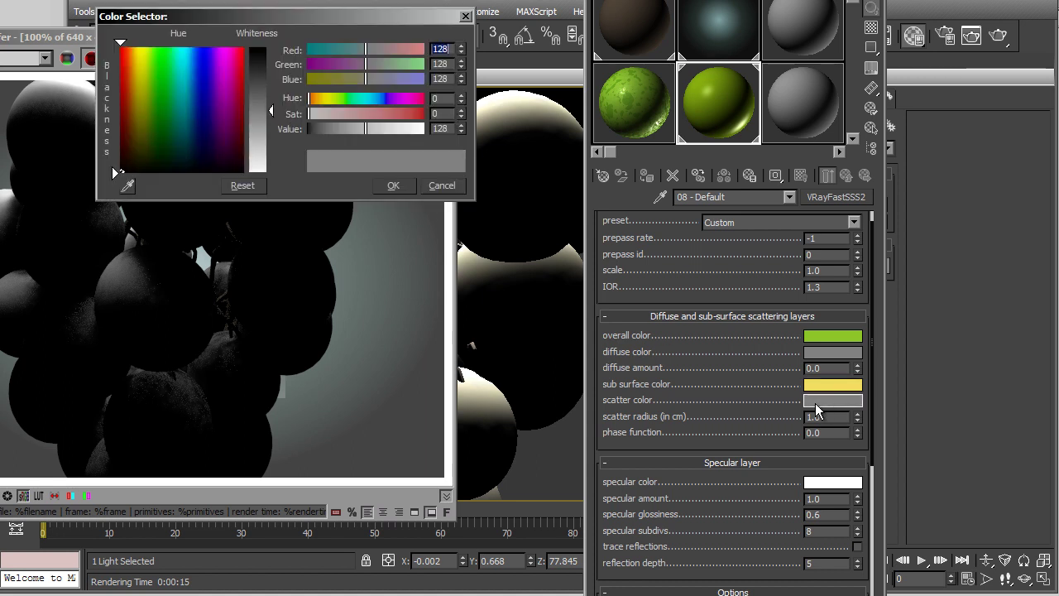
drag(163, 118, 149, 52)
click(393, 185)
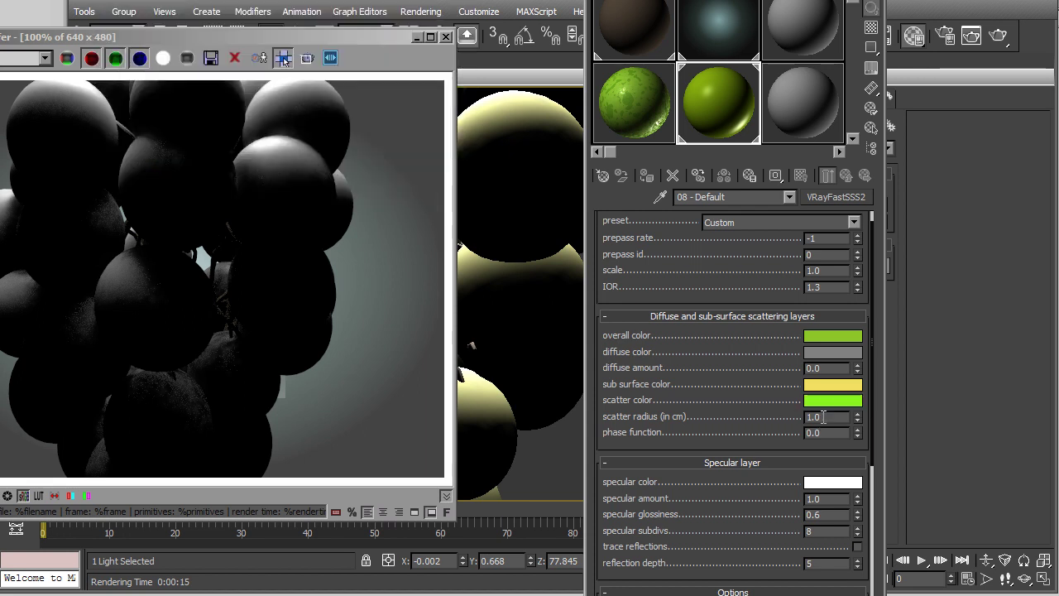
click(832, 352)
drag(146, 78, 151, 76)
click(393, 185)
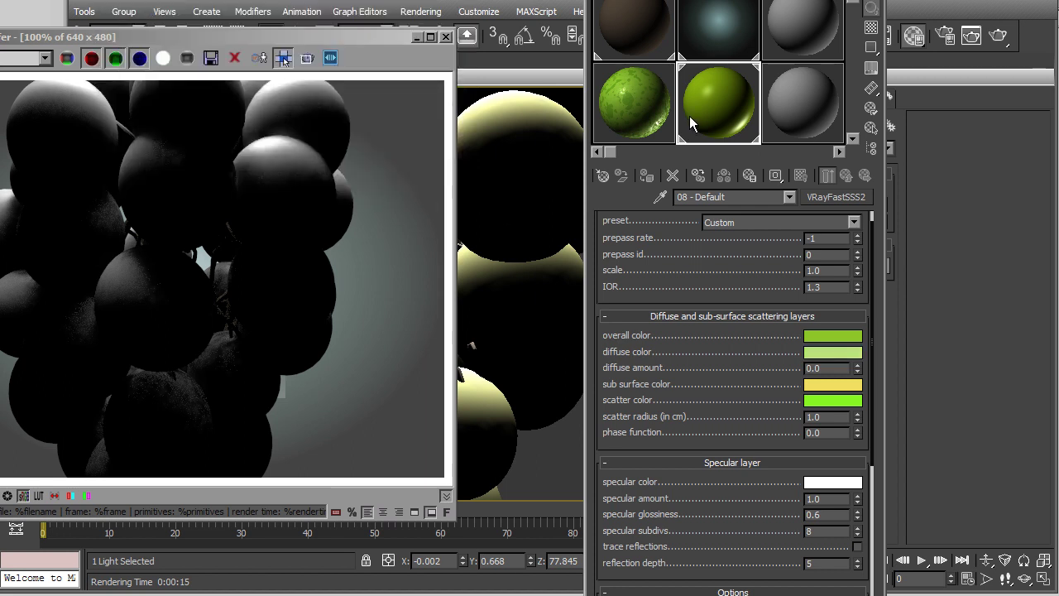
Step: Render the camera view to check the green grape material, then close the frame buffer and the material editor
drag(401, 40, 460, 23)
click(998, 36)
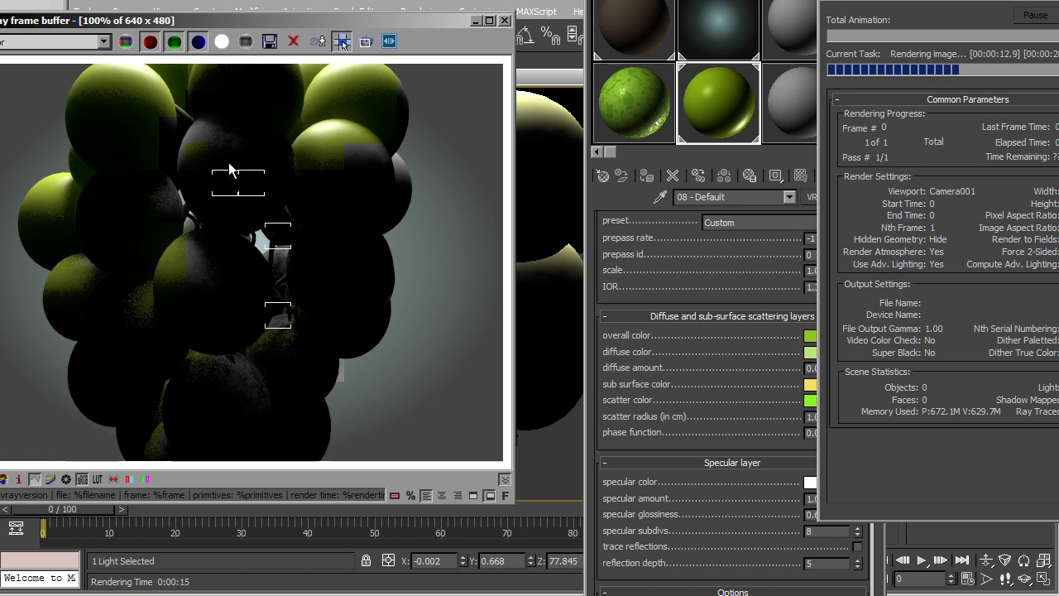
click(504, 20)
key(m)
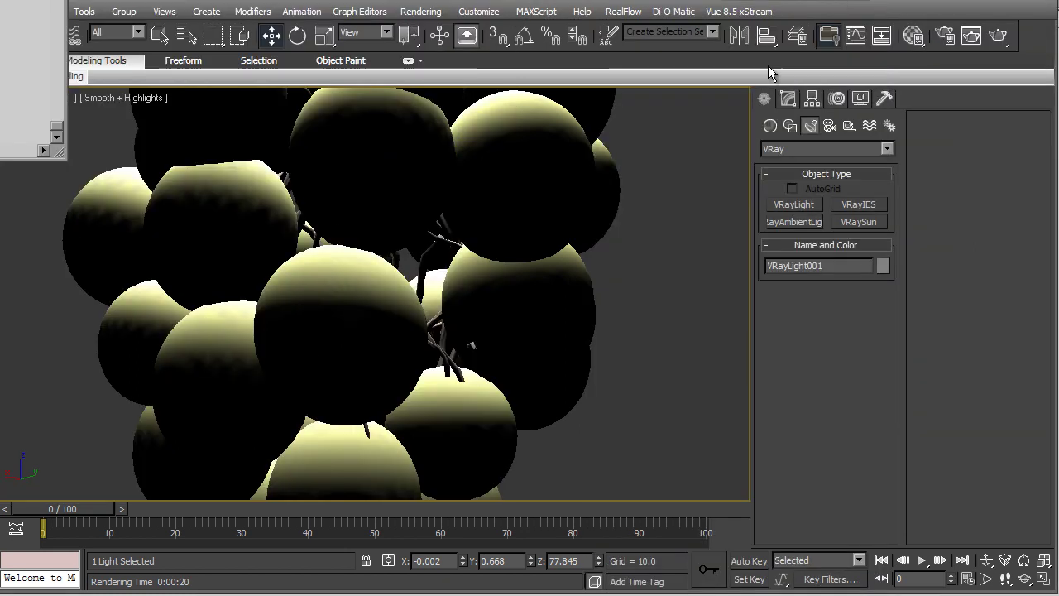
Step: In the top view, copy the overhead VRay light to beside the grapes, at about X -21
key(t)
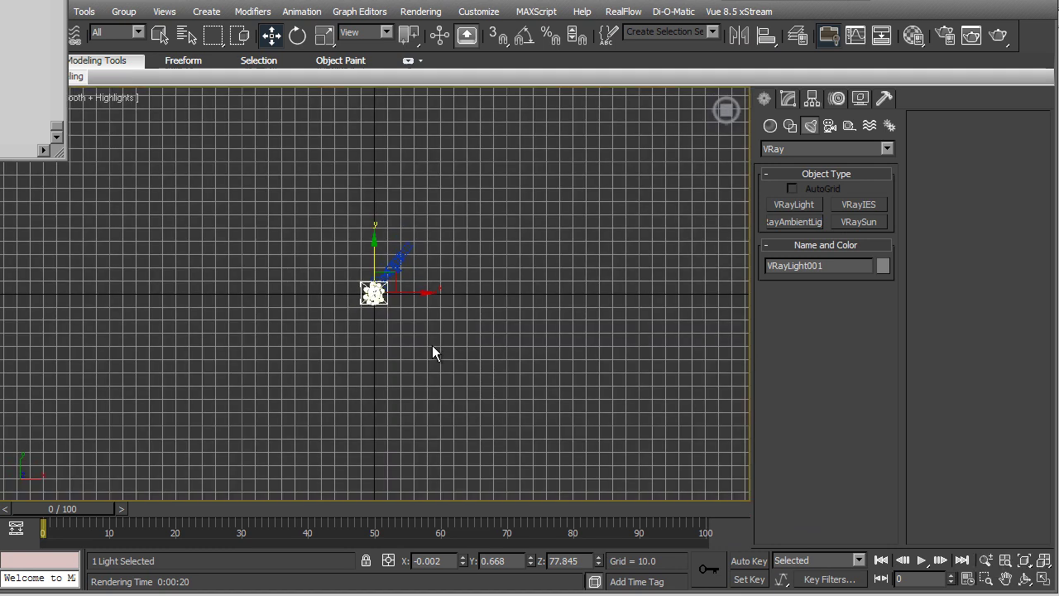
scroll(432, 345, up, 5)
shift+drag(400, 292, 287, 291)
click(523, 362)
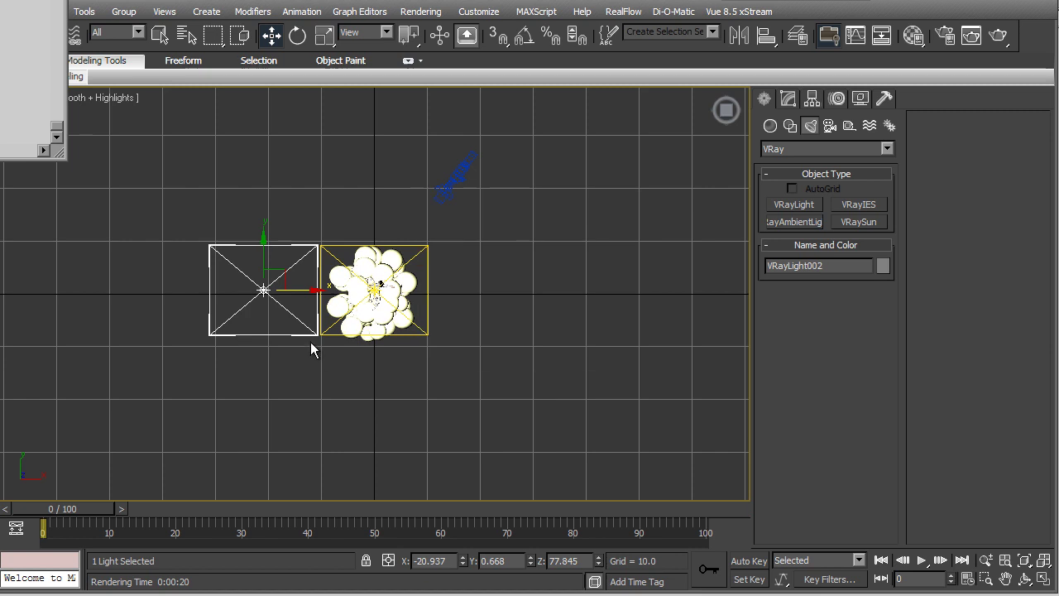
Step: Rotate the copied light -60 degrees about Y and move it outward and down so it faces the grapes
key(e)
drag(295, 290, 229, 291)
key(f)
middle_drag(374, 319, 368, 555)
key(w)
drag(260, 116, 158, 213)
key(e)
drag(194, 173, 207, 183)
key(t)
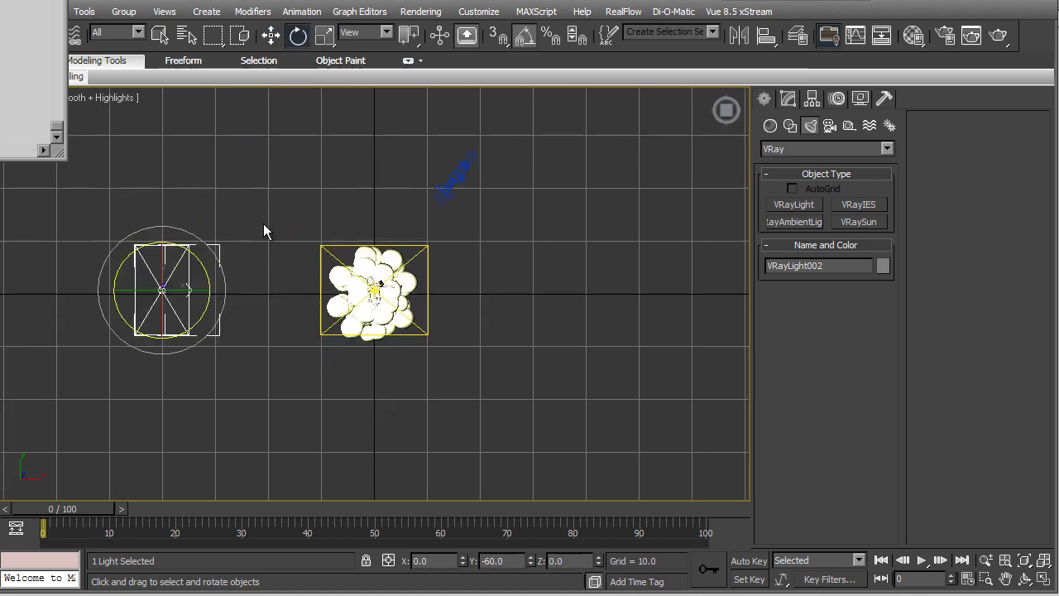
Step: Shift the side light slightly in the top view, rotate it -10 degrees about Z, and show the camera view with safe frames
key(w)
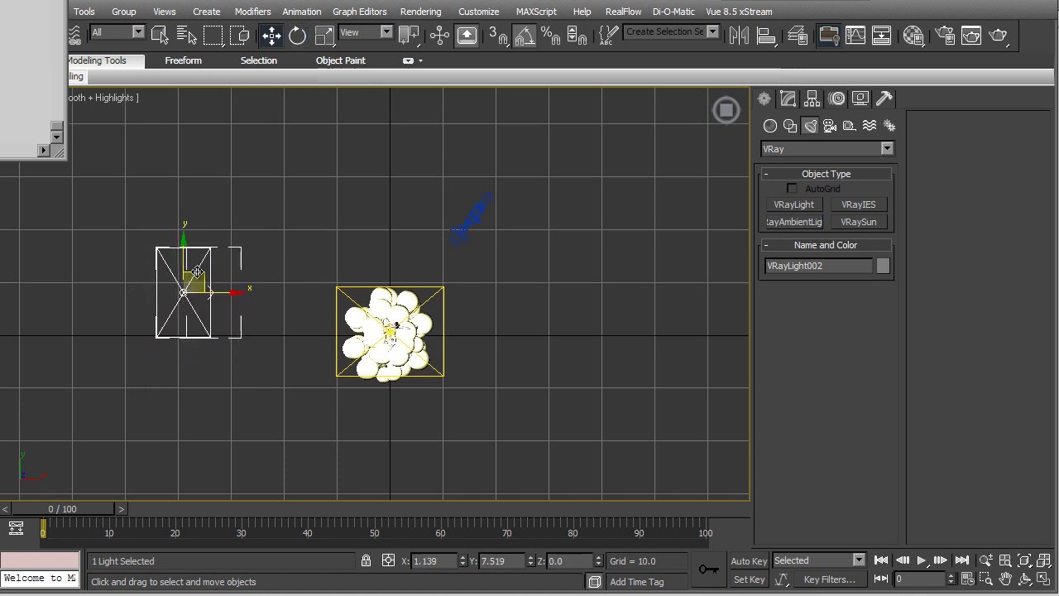
key(e)
drag(205, 240, 211, 246)
key(c)
key(shift+f)
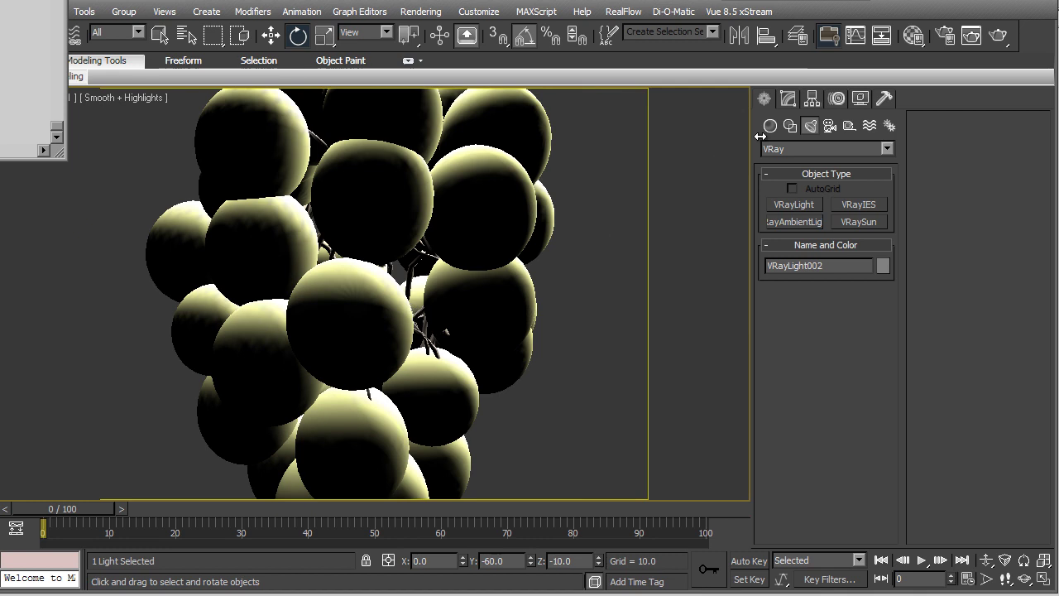
Step: Render the camera view with both lights and turn off the sRGB display correction in the frame buffer
click(996, 35)
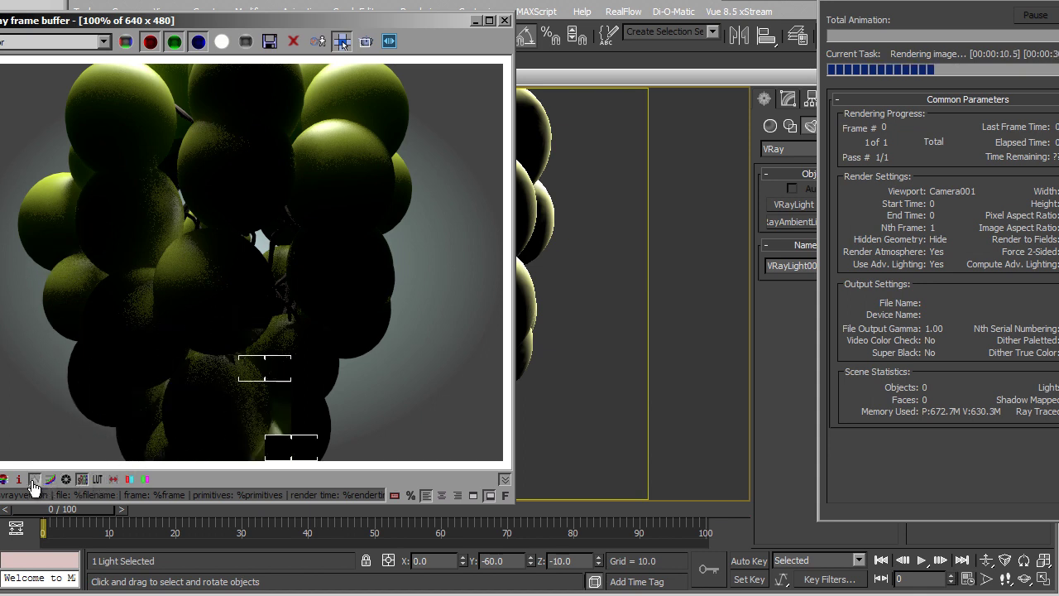
click(80, 480)
click(81, 480)
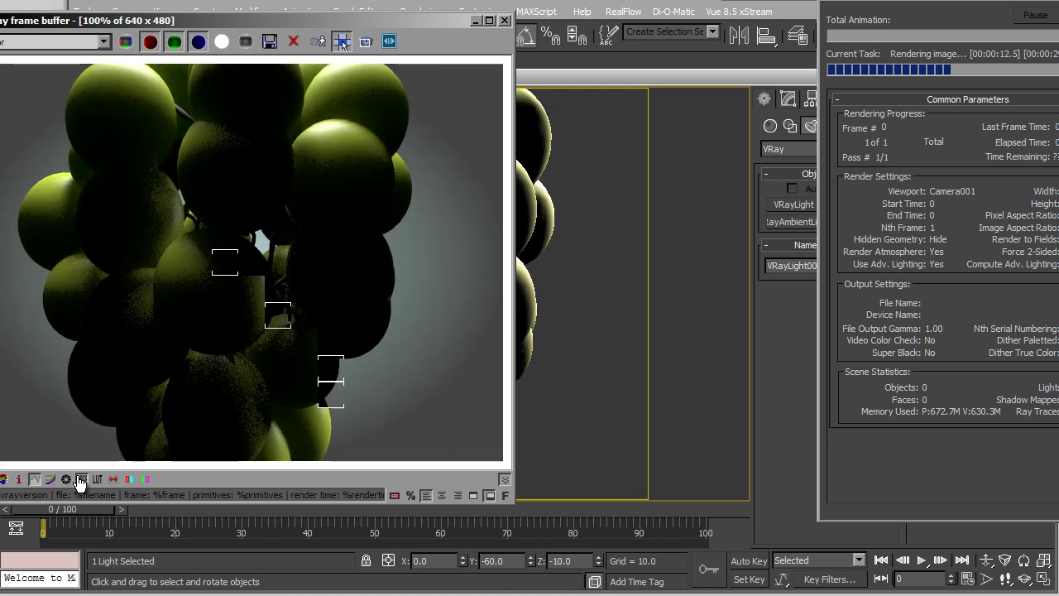
click(80, 480)
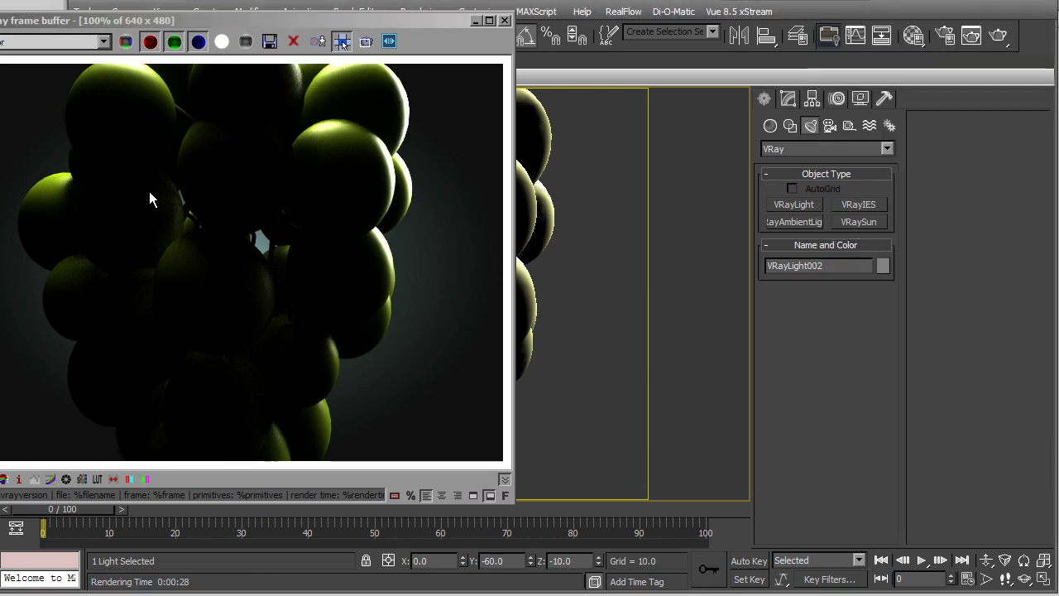
Step: Set the grape material's scatter radius to 25 cm and render the camera view
click(913, 35)
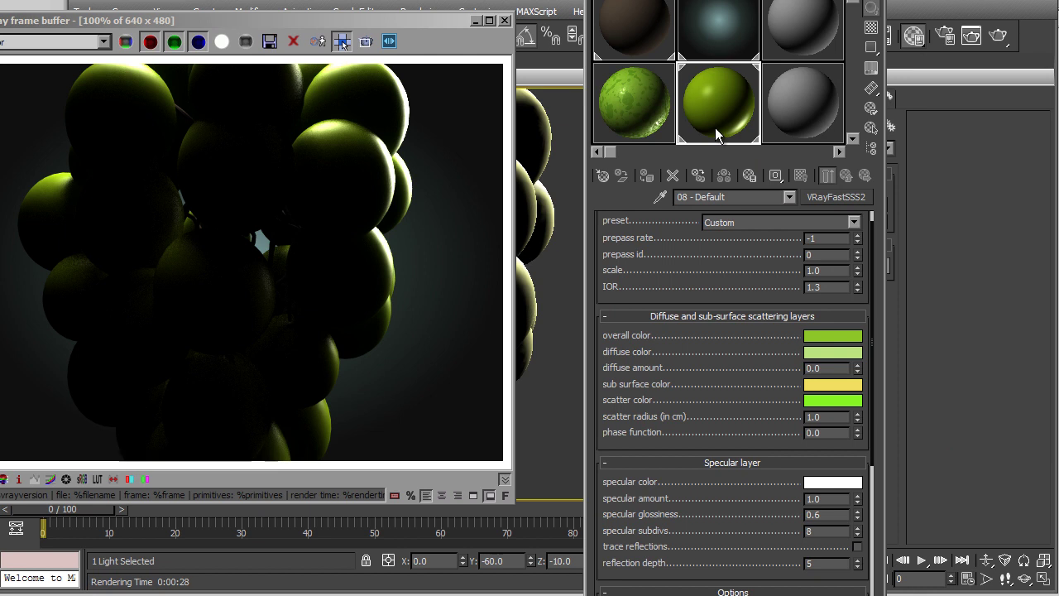
key(Return)
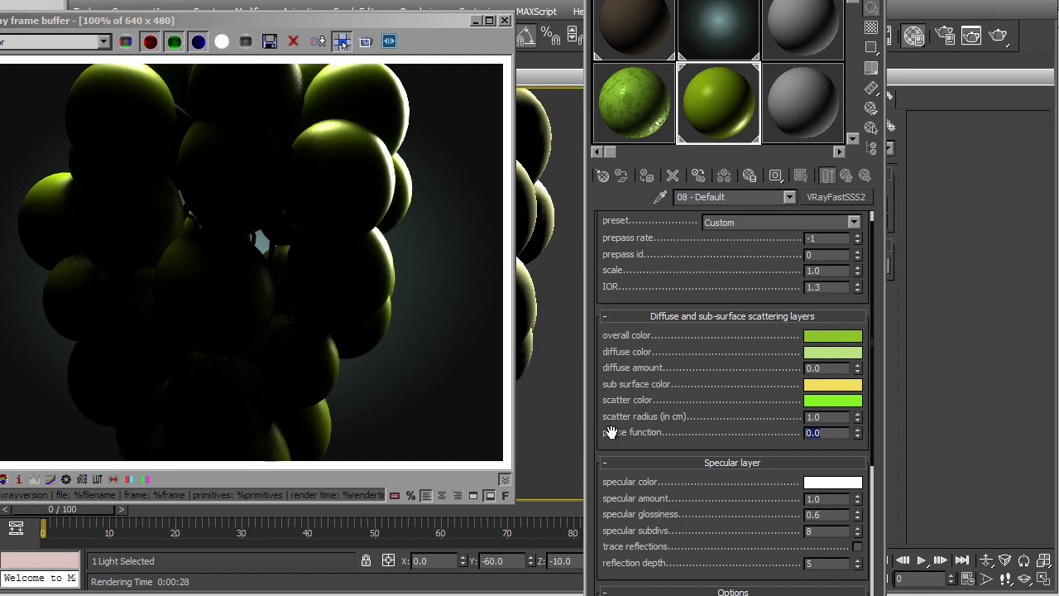
drag(616, 416, 654, 415)
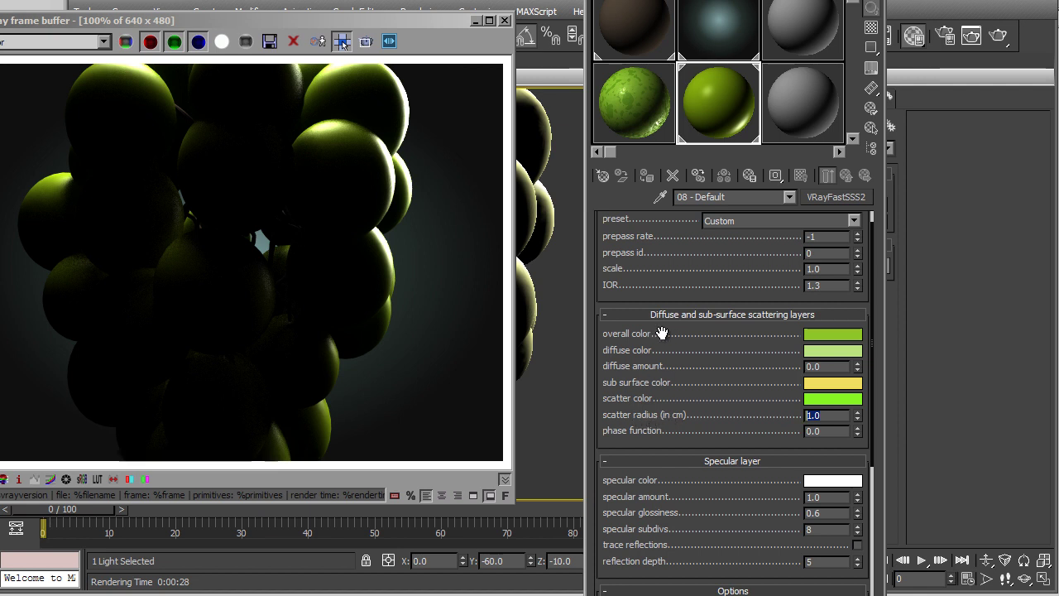
drag(638, 383, 632, 493)
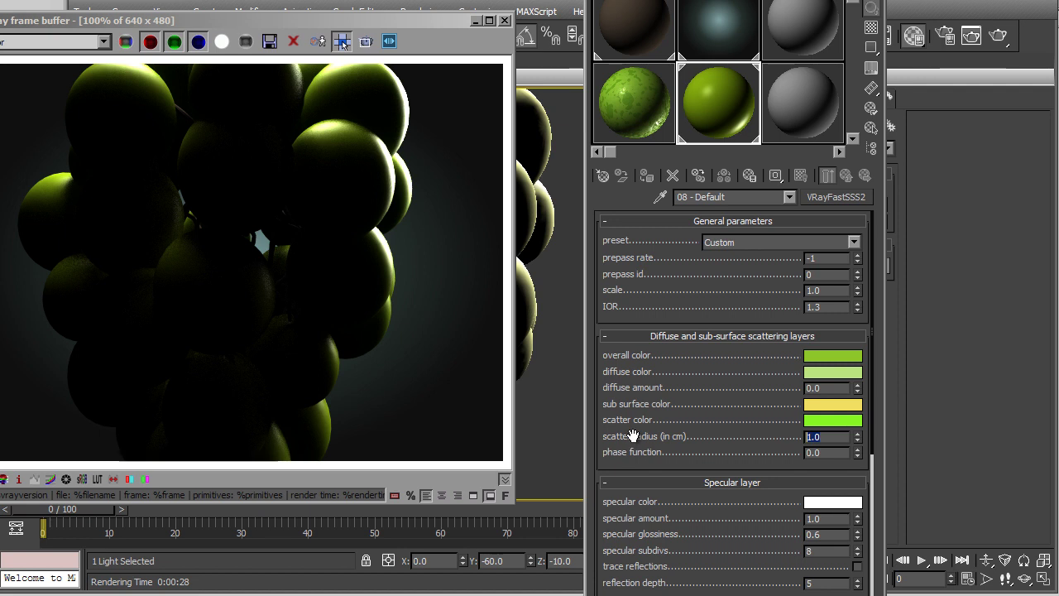
click(972, 37)
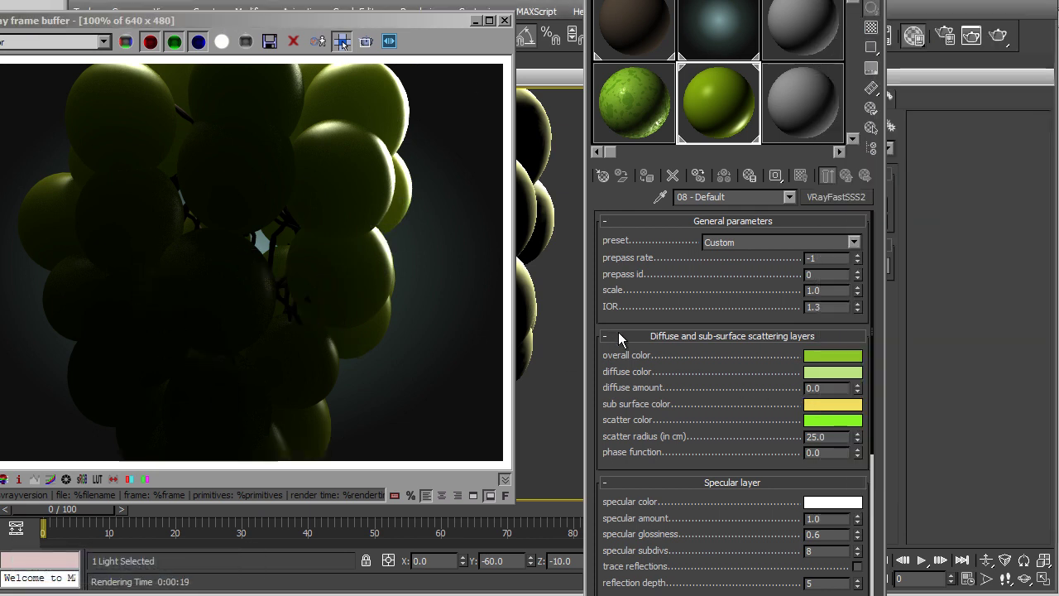
Step: Dolly the camera back until the whole grape bunch fits in the frame and render it
click(576, 222)
key(m)
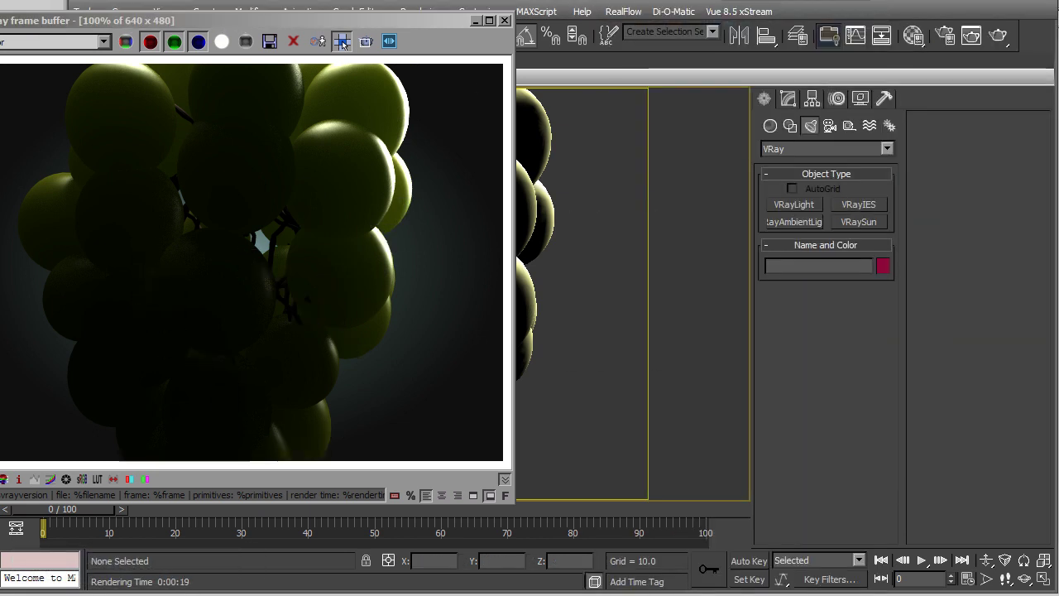
click(504, 20)
click(987, 561)
drag(334, 277, 377, 460)
key(e)
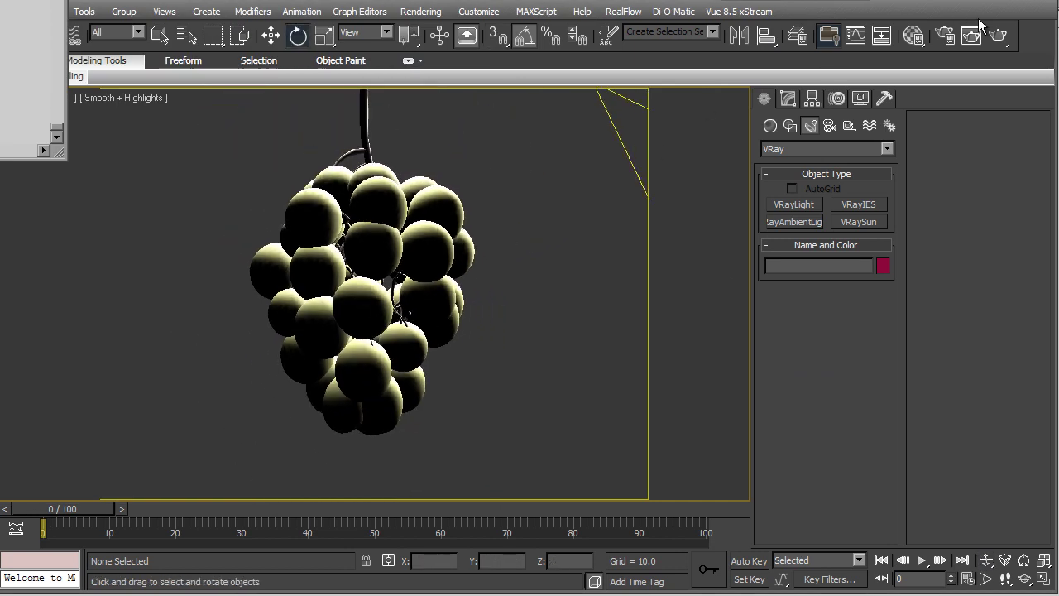
click(987, 37)
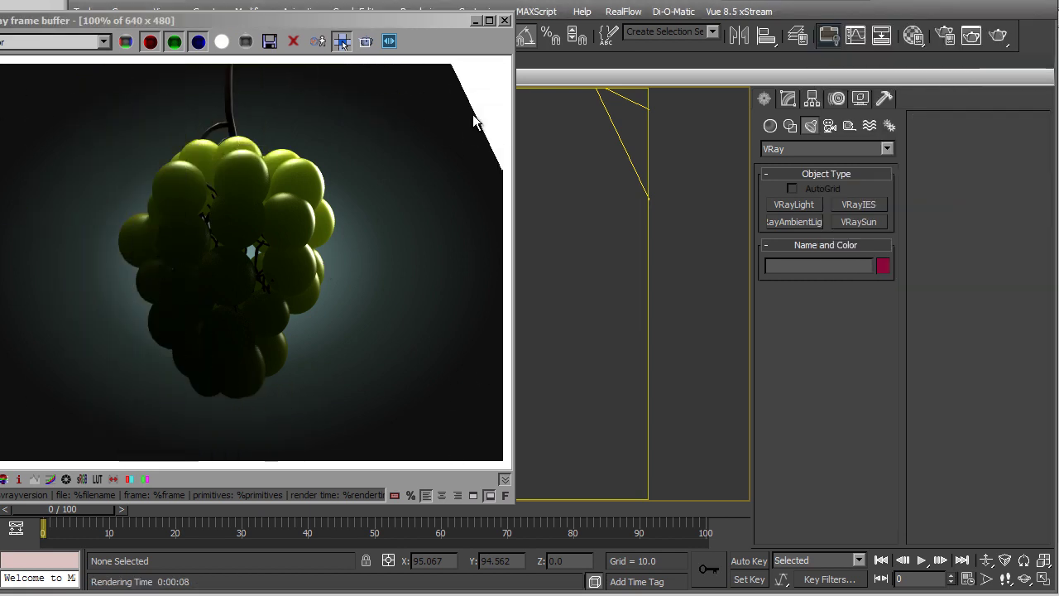
Step: Make the side VRay light invisible and stop it from affecting reflections
click(616, 126)
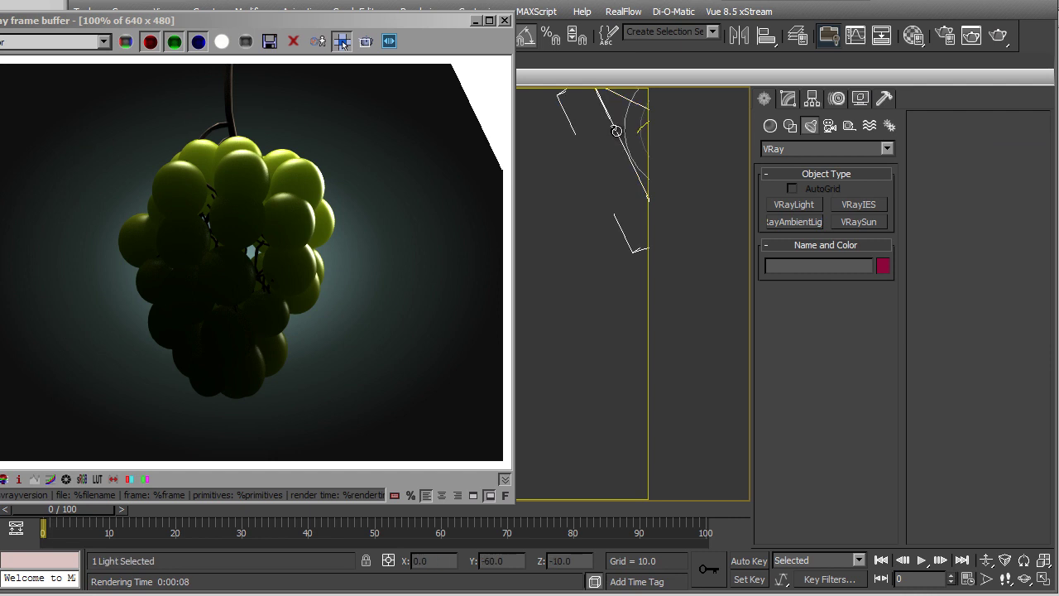
click(788, 99)
drag(798, 466, 805, 231)
drag(781, 368, 776, 325)
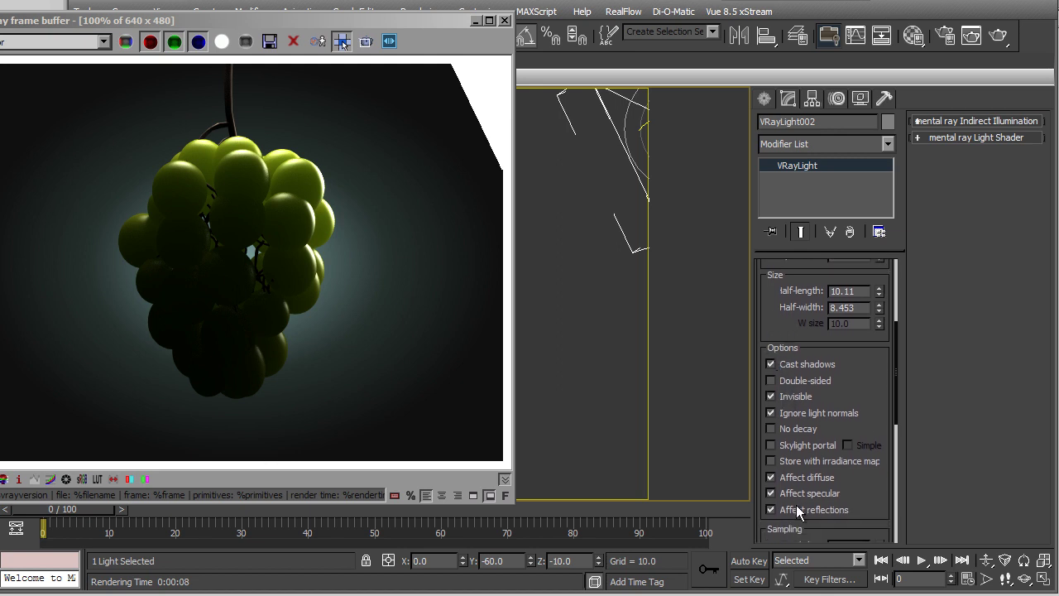
click(505, 20)
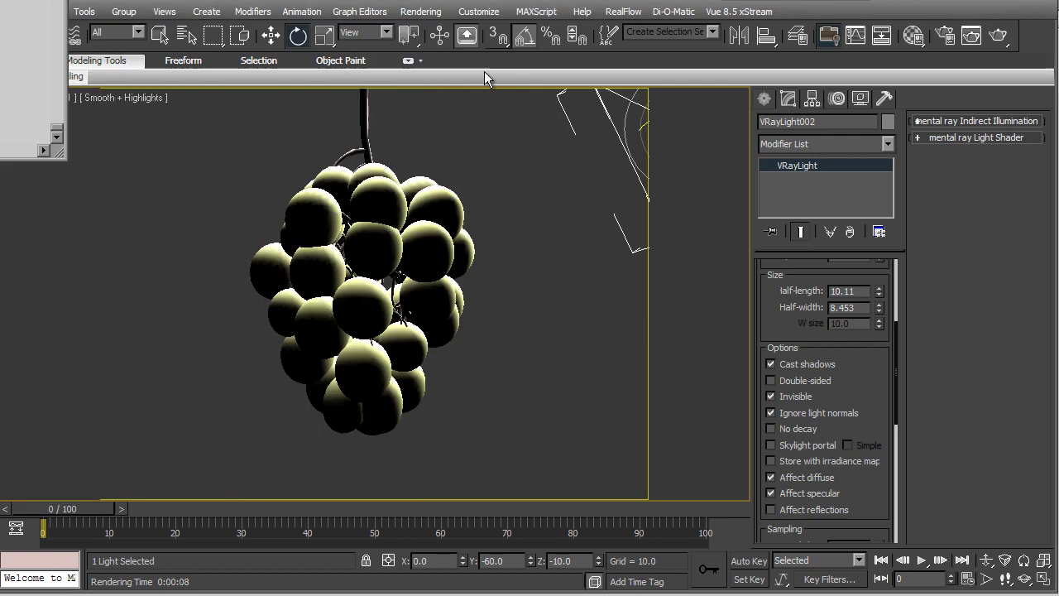
Step: Select the overhead VRay light in a perspective view and make it invisible
click(438, 173)
scroll(364, 232, down, 5)
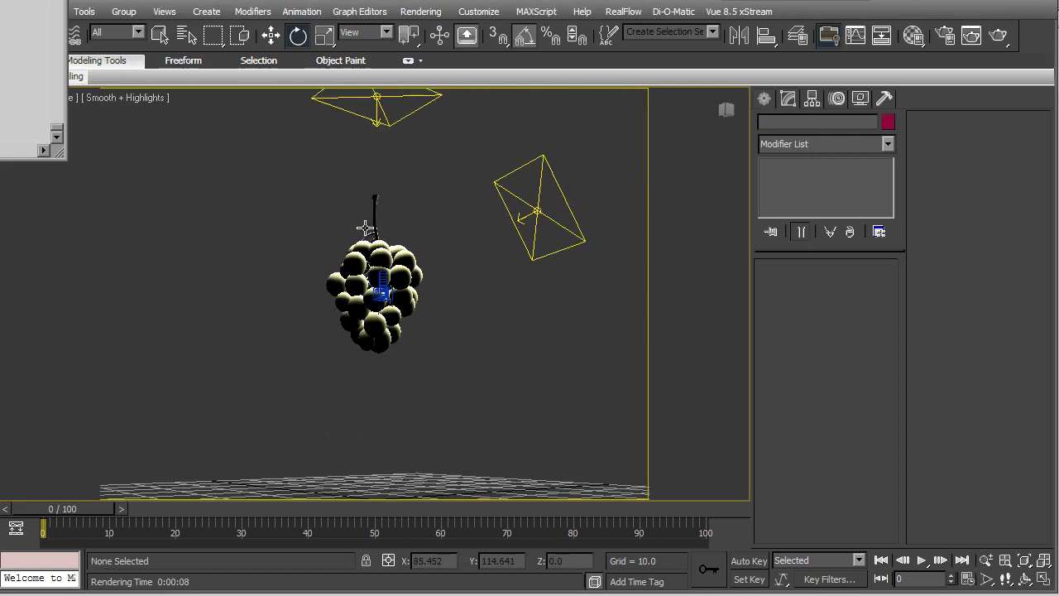
click(370, 116)
scroll(794, 447, down, 5)
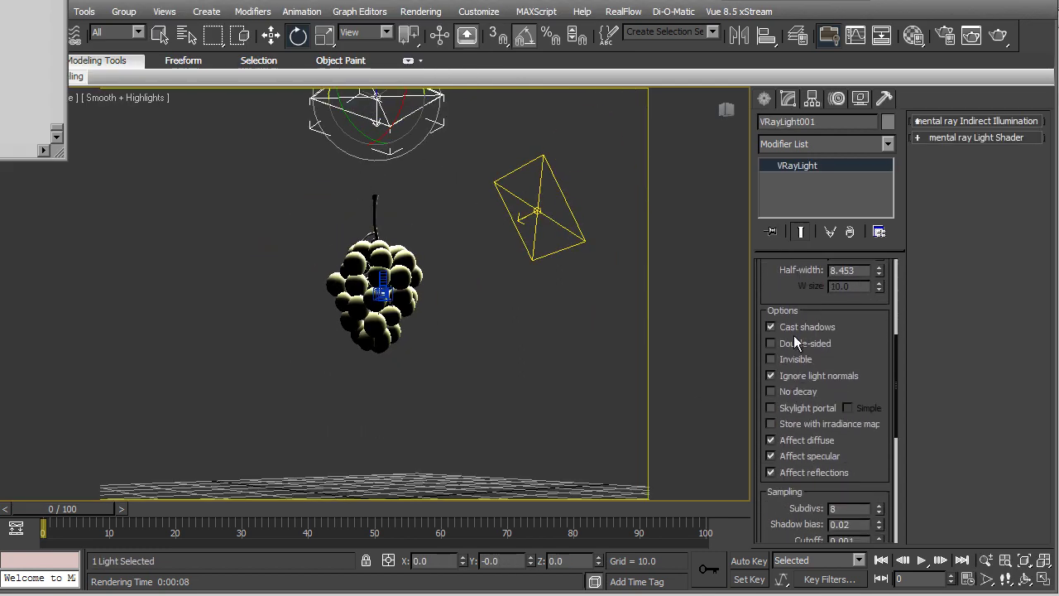
click(773, 359)
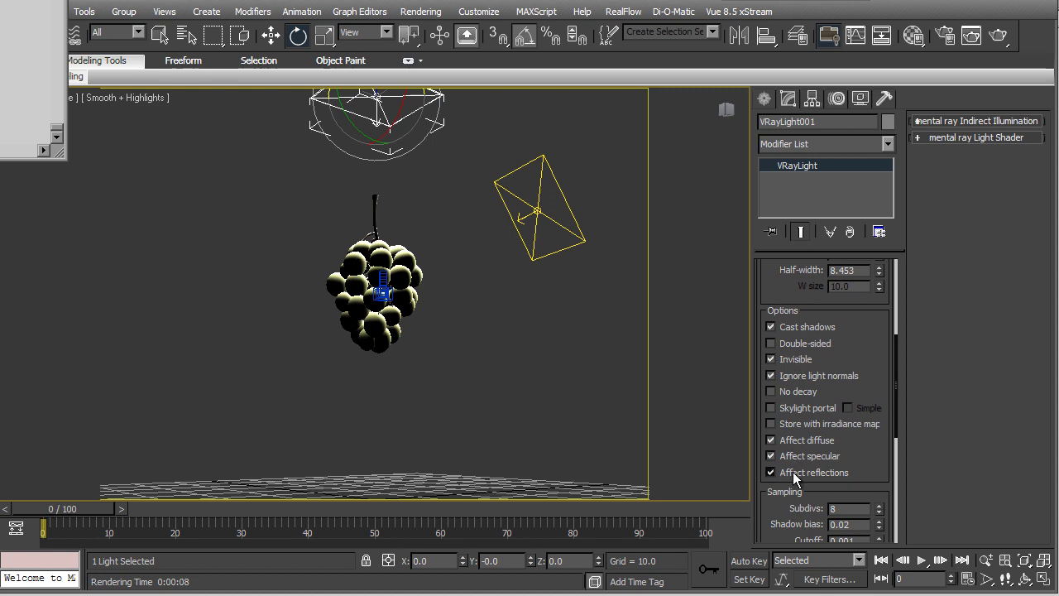
Step: Move the side VRay light around the grapes, rotate it to -40 degrees about Z, and render the camera view
click(529, 213)
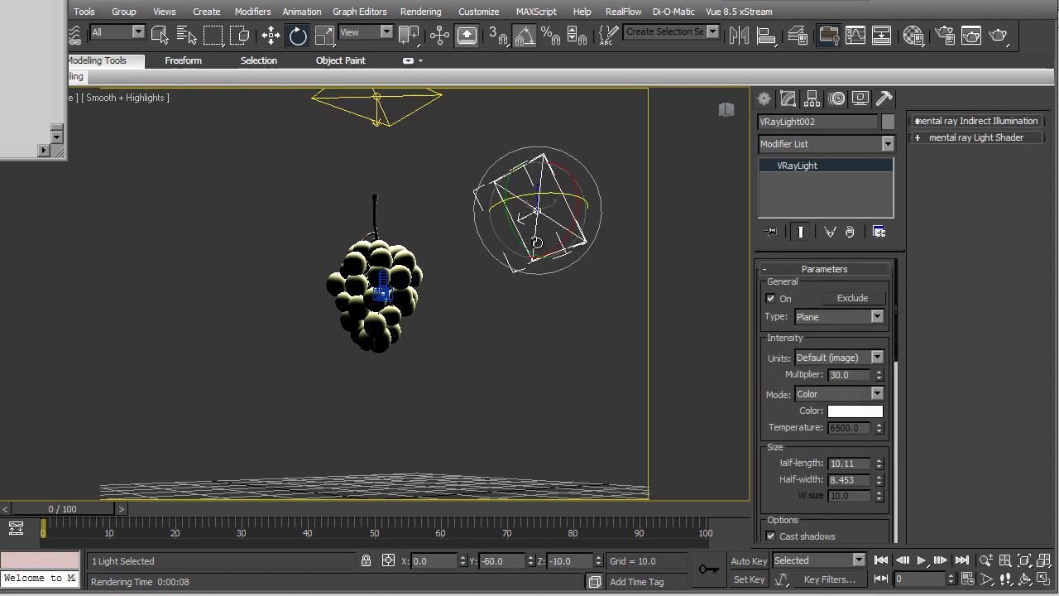
alt+middle_drag(539, 239, 451, 295)
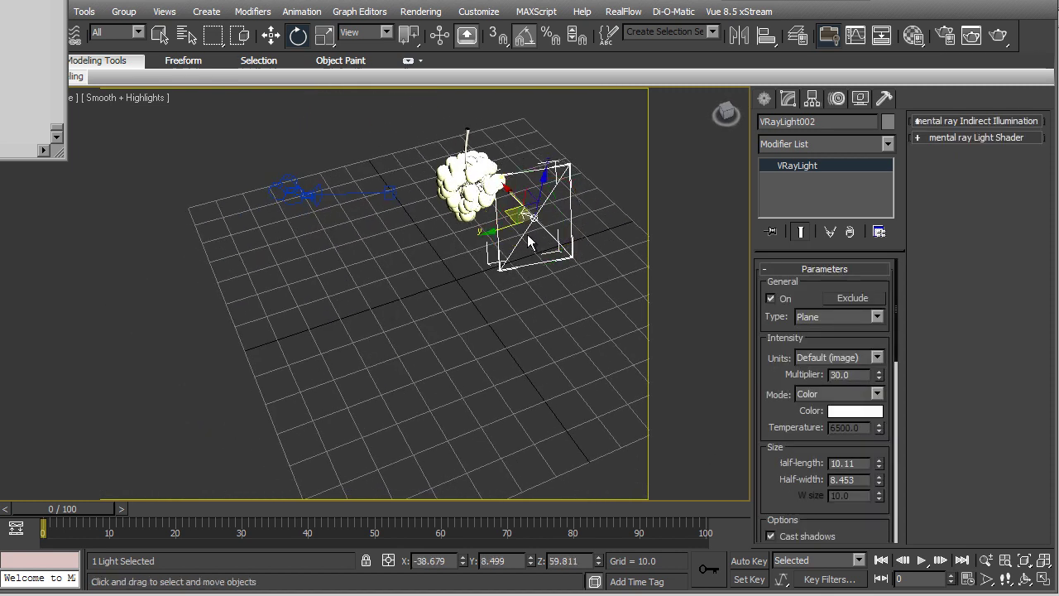
drag(513, 232, 418, 267)
key(e)
key(c)
click(998, 35)
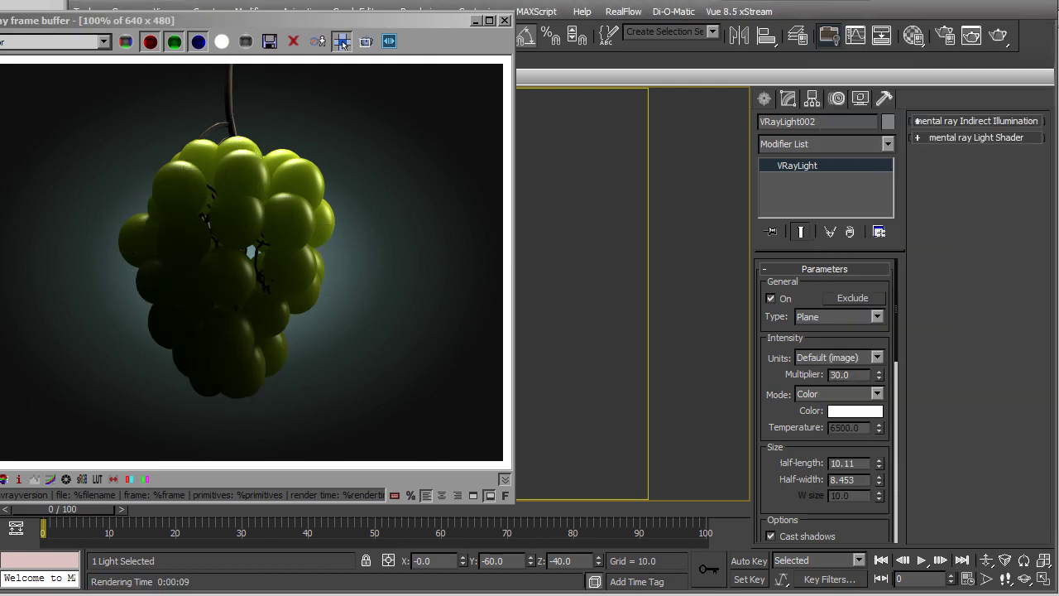
Step: Create a VRayAmbientLight in the camera view
click(763, 100)
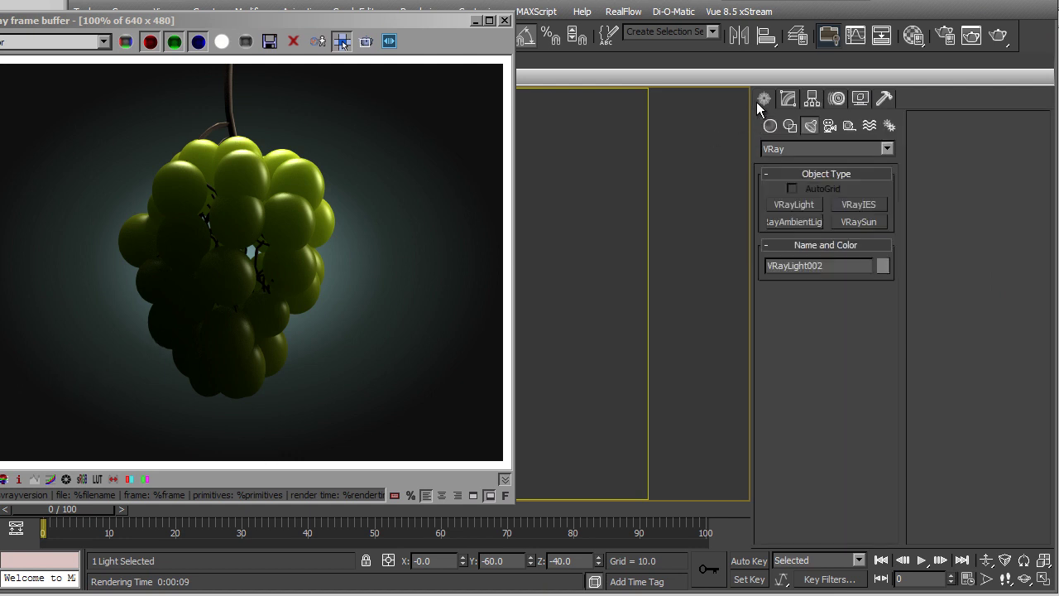
click(799, 154)
click(800, 155)
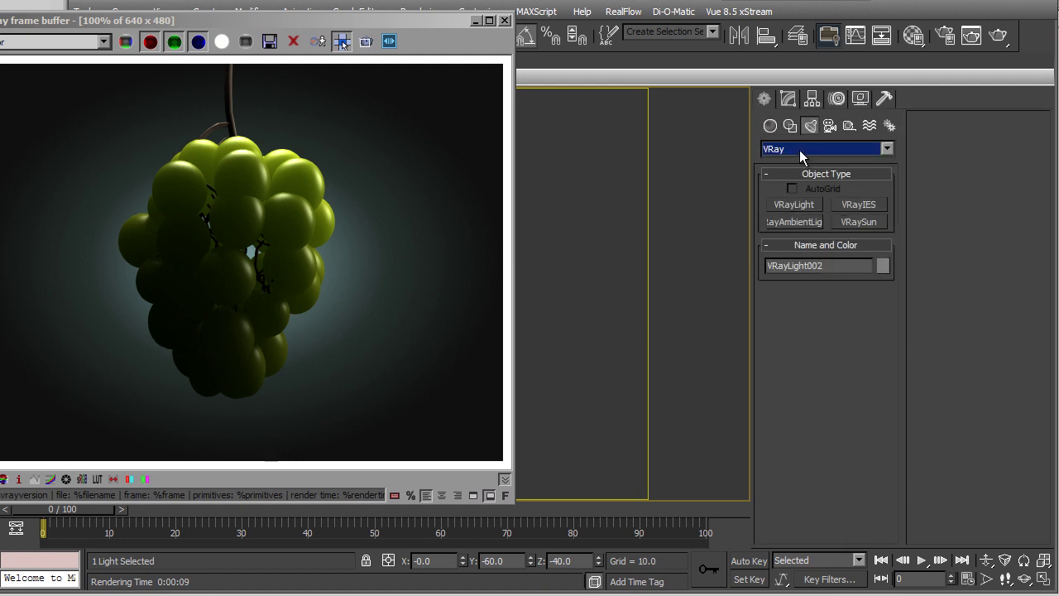
click(791, 222)
click(558, 234)
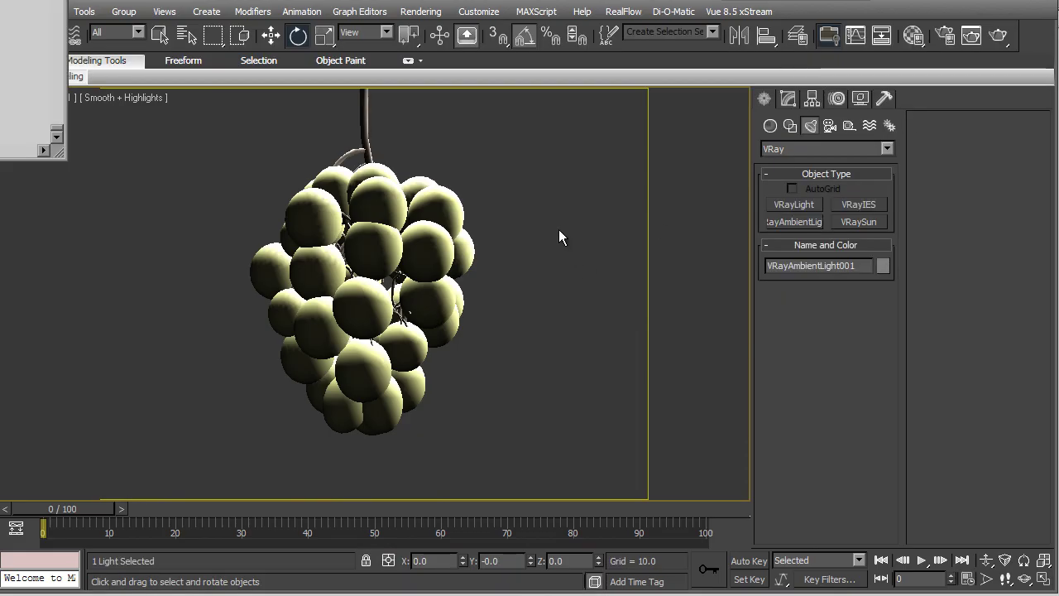
Step: Move the ambient light away from the grapes to about X 15.6, Y -59.9, Z 54.9, and return to the camera view
key(p)
scroll(490, 251, down, 8)
alt+middle_drag(482, 251, 319, 331)
key(w)
drag(291, 322, 460, 234)
alt+middle_drag(463, 240, 386, 329)
drag(307, 295, 282, 195)
alt+middle_drag(356, 216, 383, 234)
key(c)
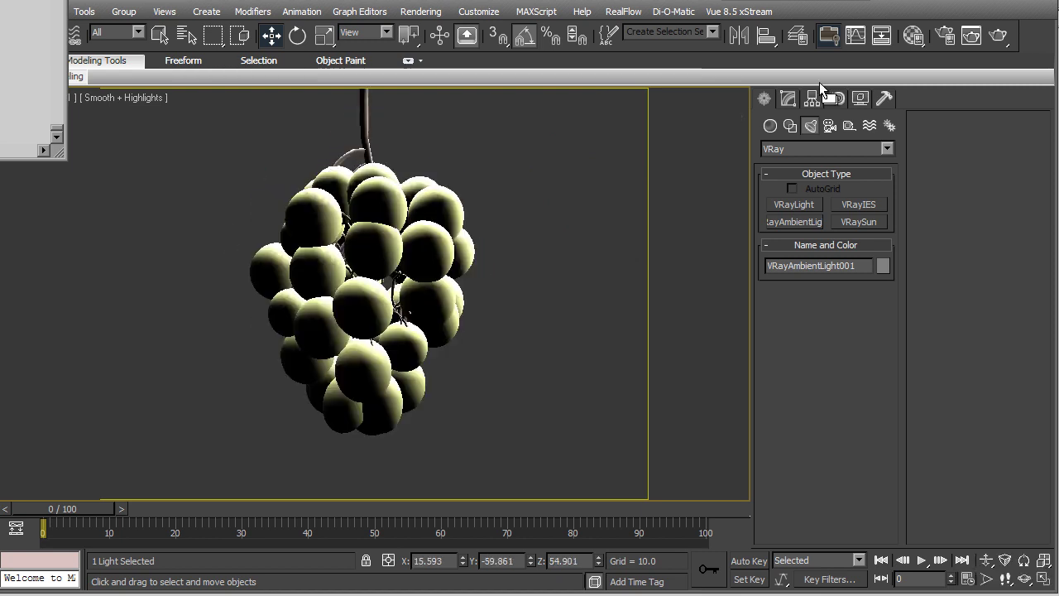
Step: Test-render the ambient light, set its intensity to 0.75, and render the camera view again
click(788, 99)
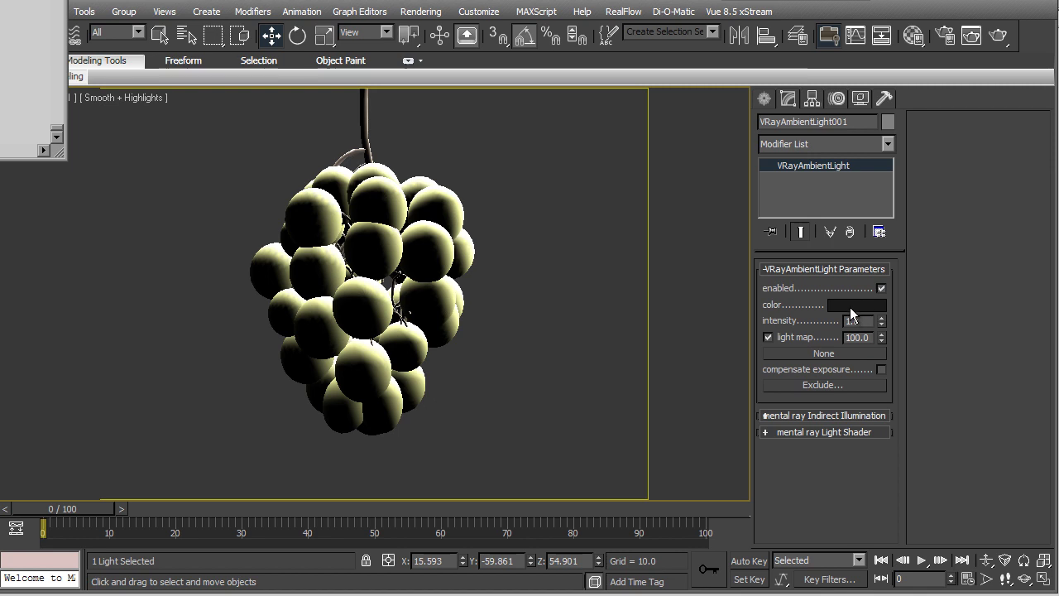
click(997, 35)
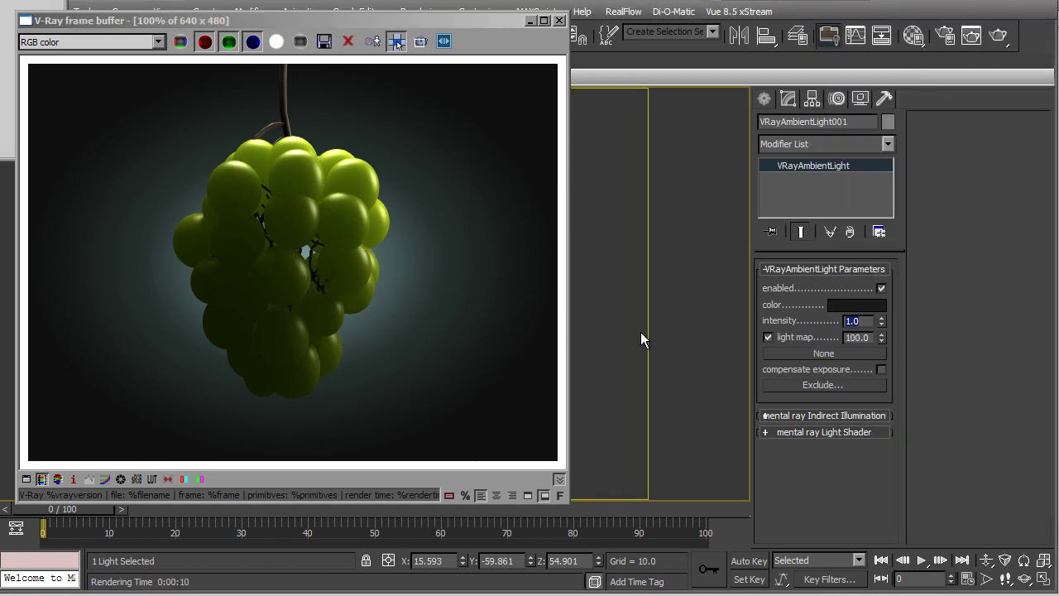
text(75)
key(Return)
click(996, 37)
click(559, 22)
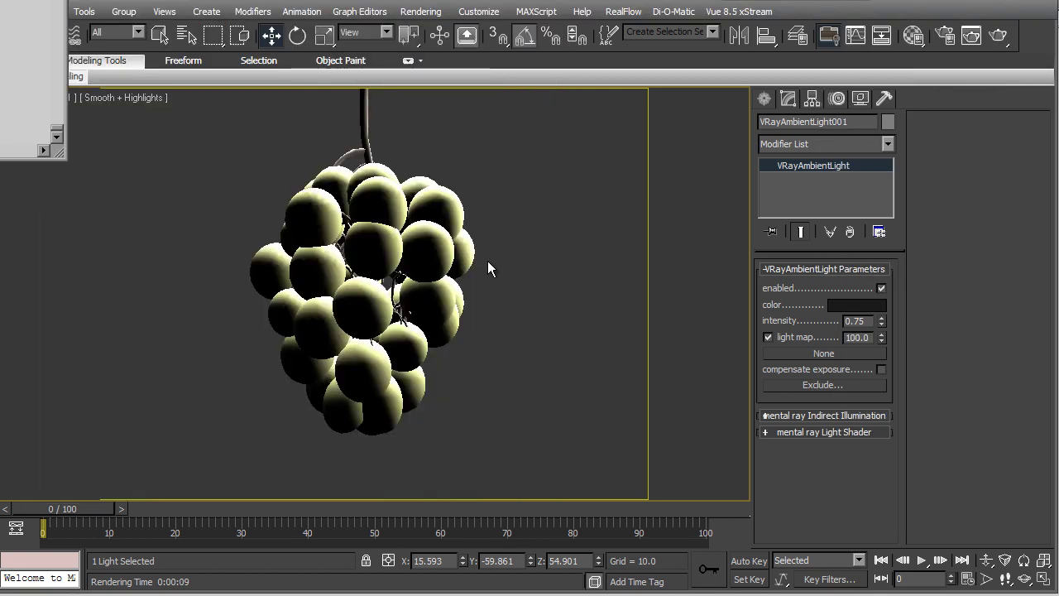
Step: Move the side VRay light out to about X -42.5, Y 28.0, Z 36.8 and tilt it toward the grapes
key(t)
middle_drag(487, 258, 481, 298)
scroll(421, 315, up, 5)
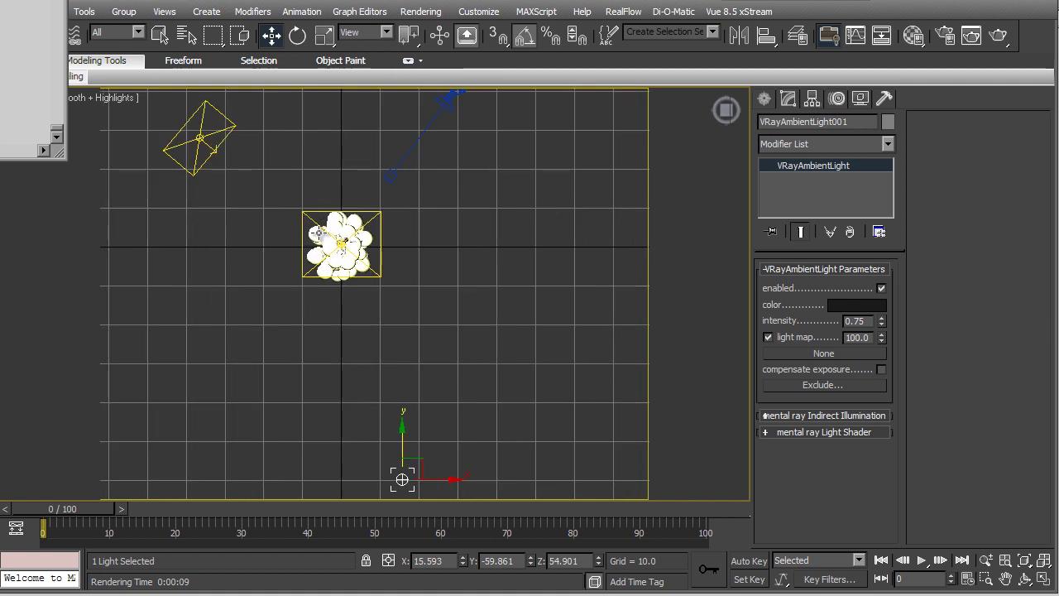
middle_drag(246, 173, 369, 450)
click(255, 253)
key(f)
drag(287, 227, 262, 317)
key(e)
drag(274, 272, 253, 253)
key(t)
middle_drag(269, 232, 288, 306)
key(w)
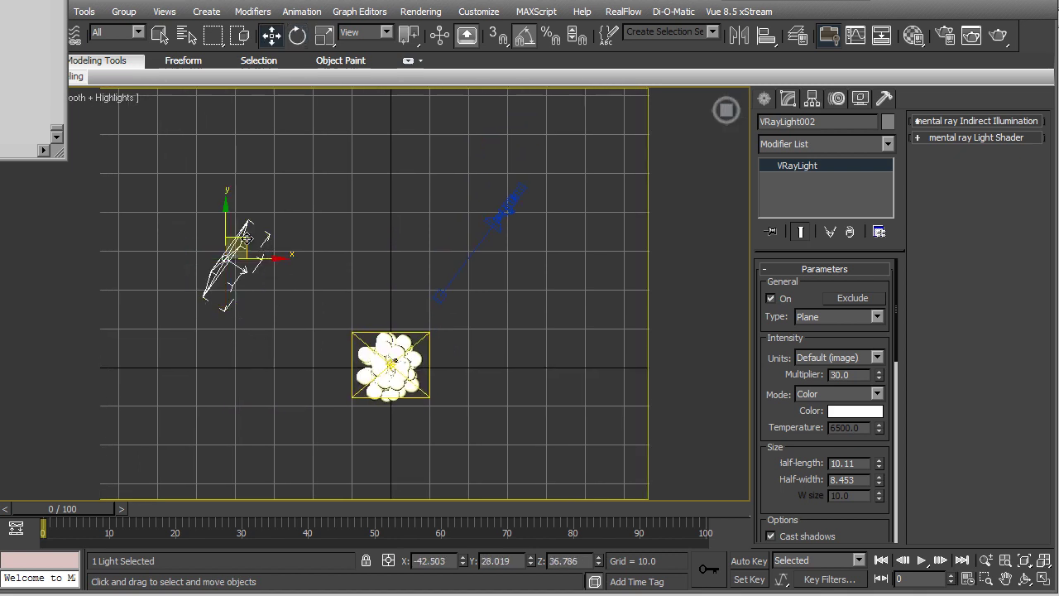
Step: Clone the side light to the opposite side at about X 32.5, Y 19.7, aim it at the grapes, and shrink it to half-length 5.965, half-width 5.072
shift+drag(238, 246, 462, 249)
click(519, 368)
key(e)
drag(566, 278, 566, 282)
key(w)
drag(483, 242, 540, 273)
drag(879, 464, 885, 518)
key(f)
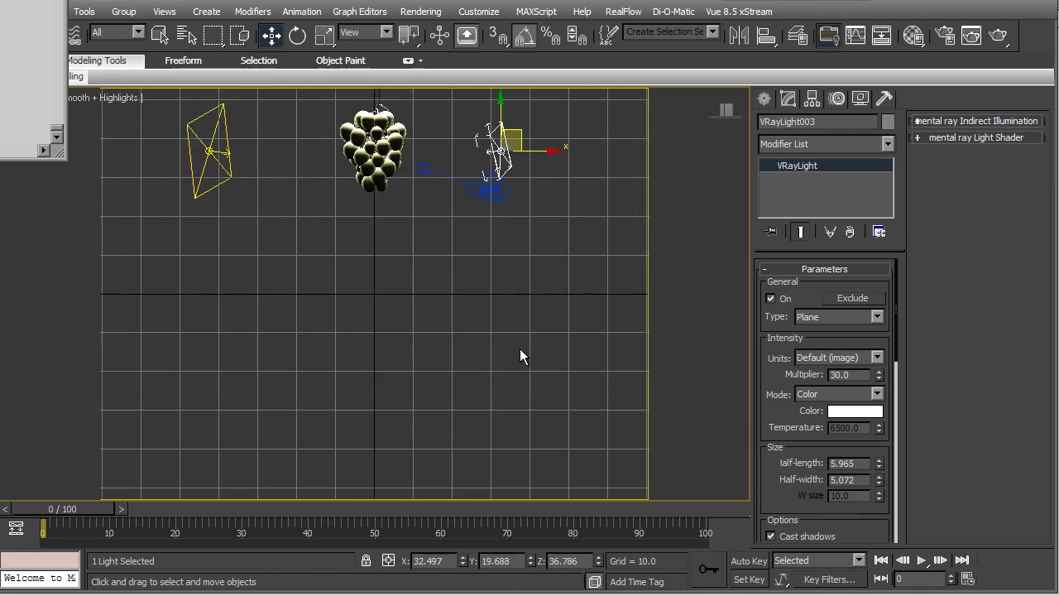
Step: Lower the cloned light to about X 23.3, Z 12.9, angle it up at the grapes, and render the camera view
key(e)
drag(499, 214, 457, 334)
key(w)
key(c)
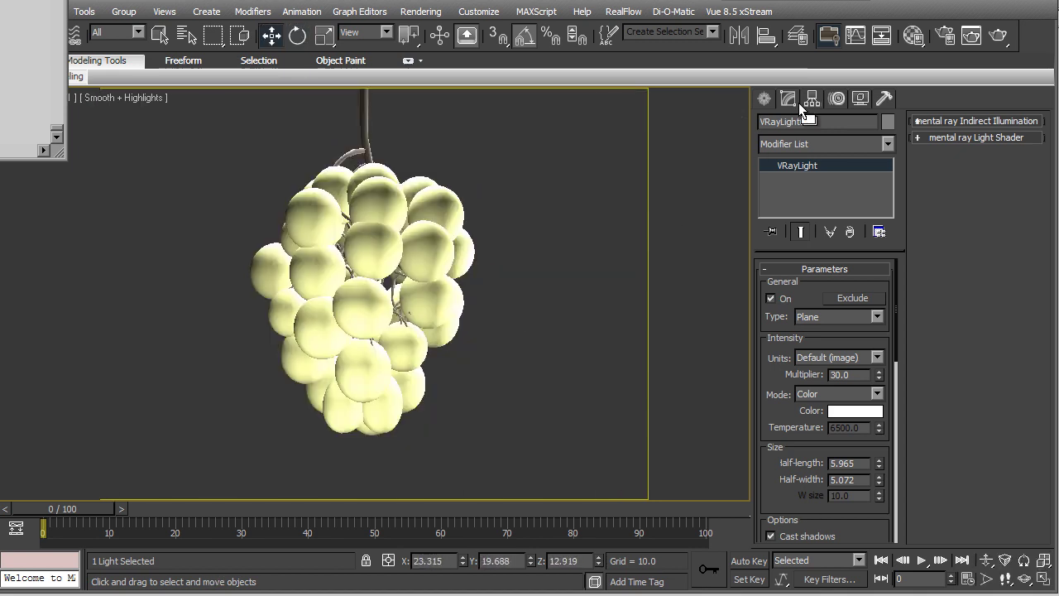
click(990, 40)
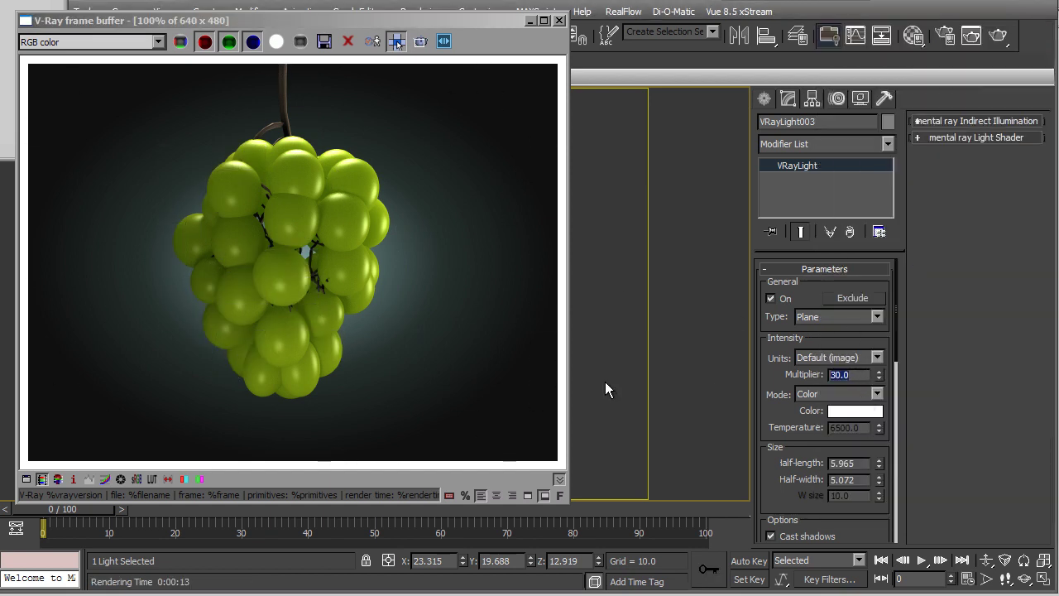
Step: Set the cloned light's multiplier to 10 and render the camera view again
text(10)
key(Return)
click(1003, 37)
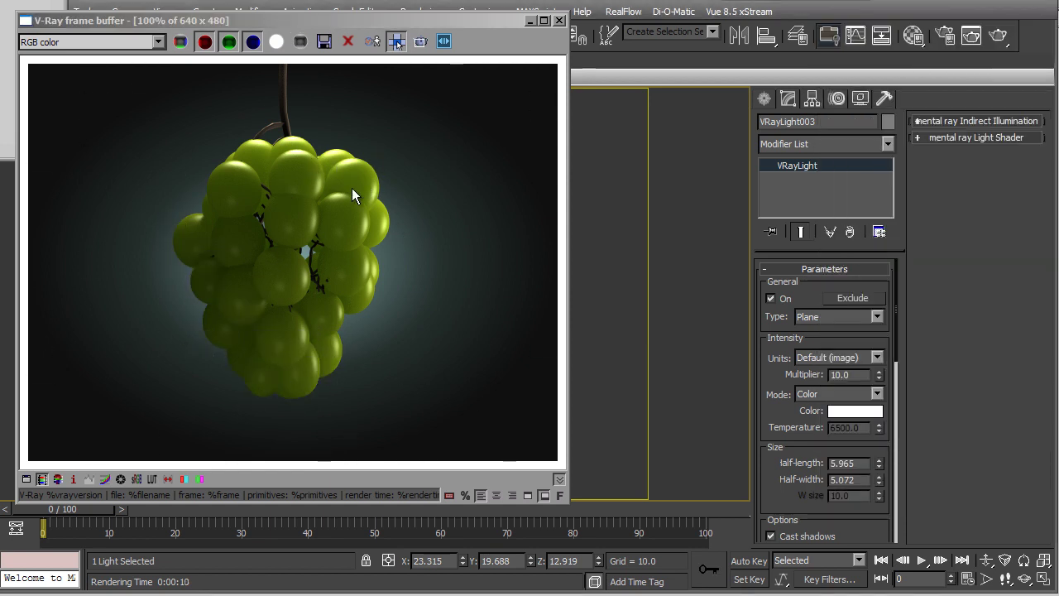
Step: Turn off front lighting and back lighting in the VRayFastSSS2 grape material and test-render, keeping single scatter at Simple
click(915, 38)
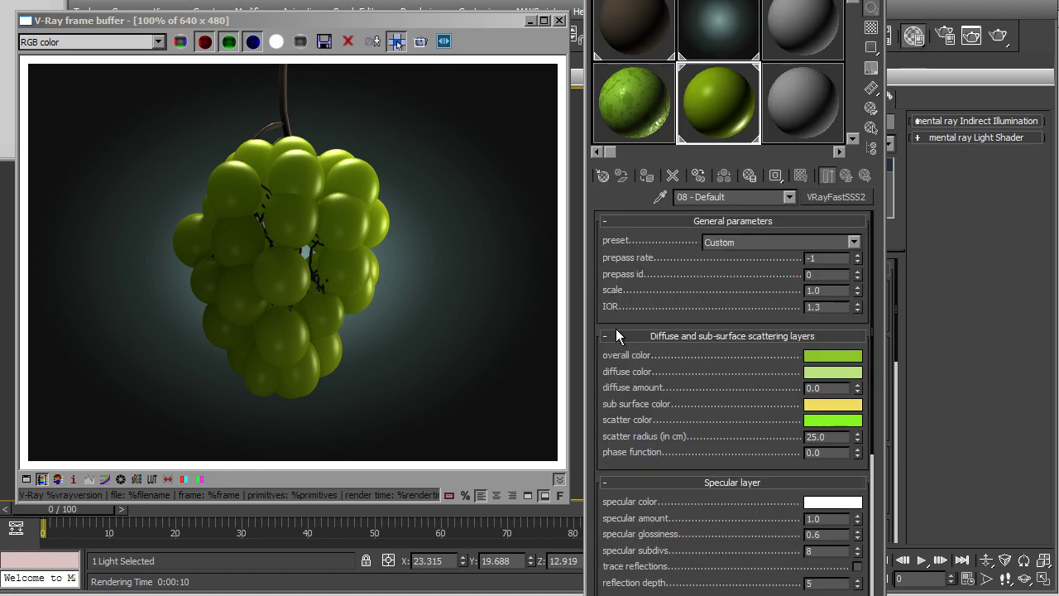
drag(632, 290, 618, 94)
drag(610, 346, 619, 182)
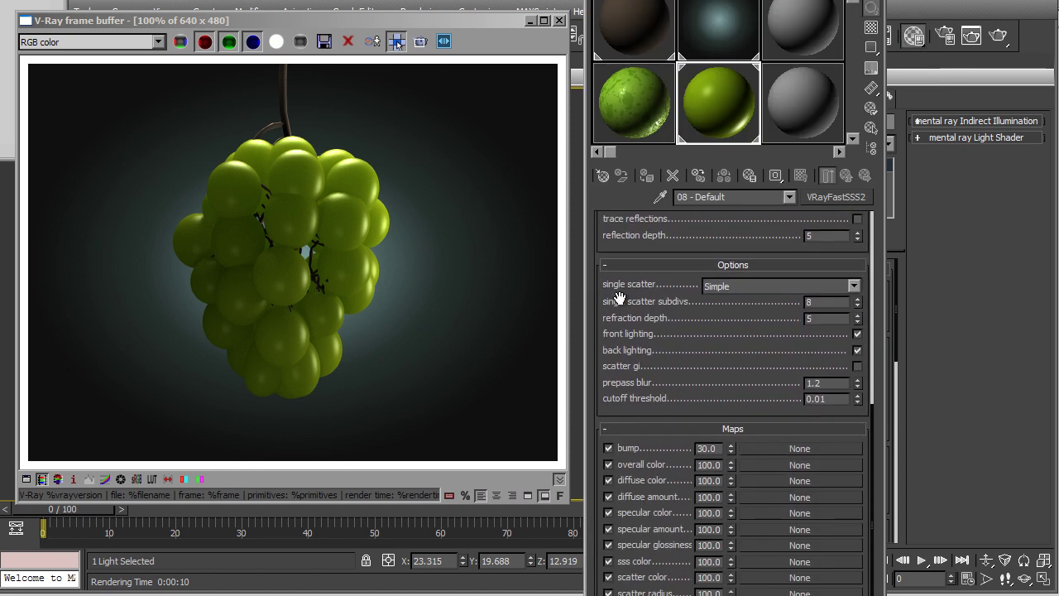
scroll(653, 348, up, 2)
click(722, 312)
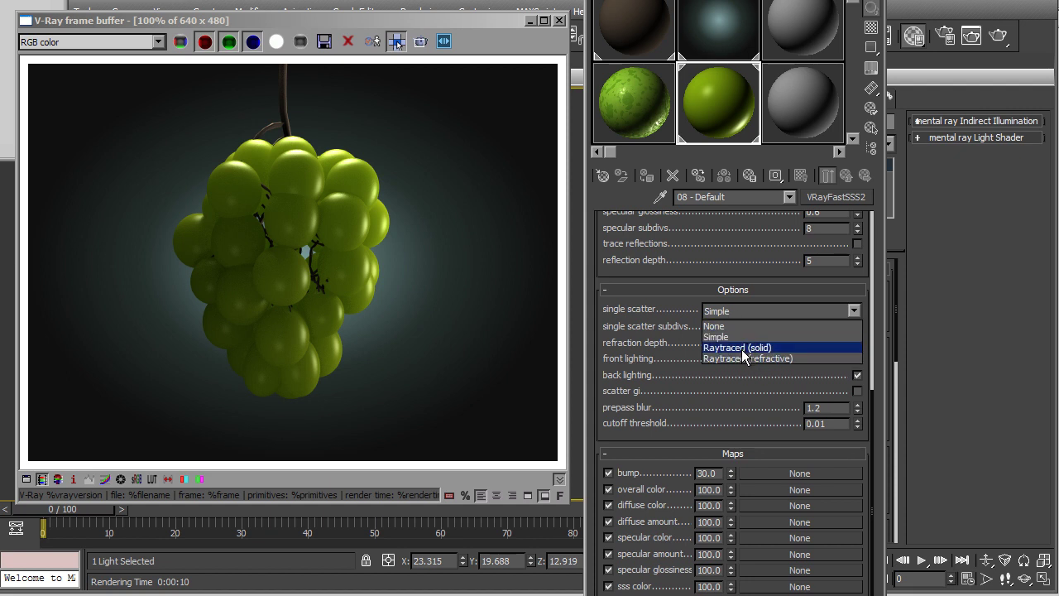
click(650, 356)
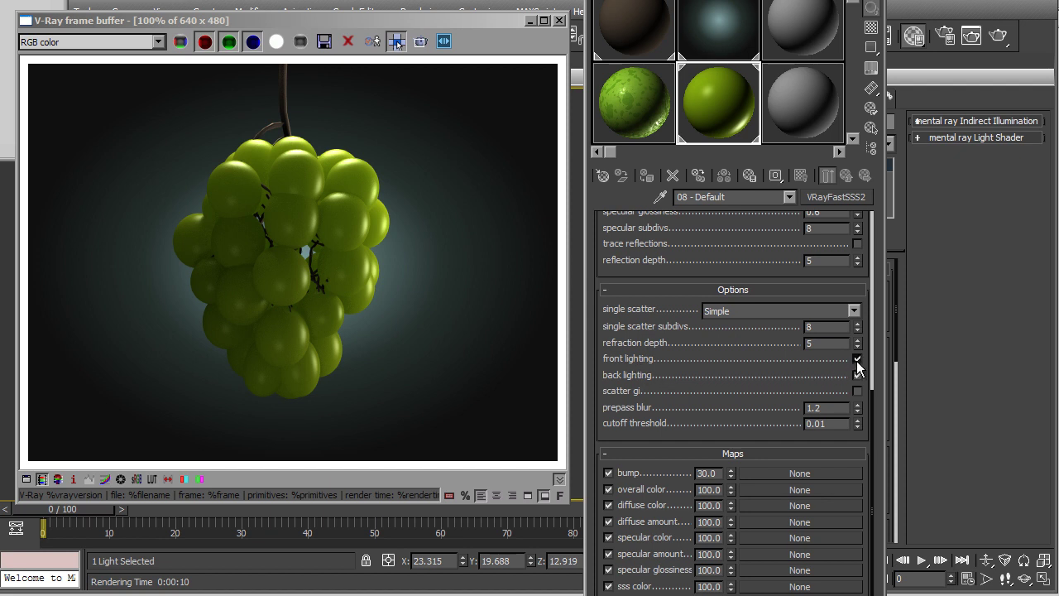
click(998, 35)
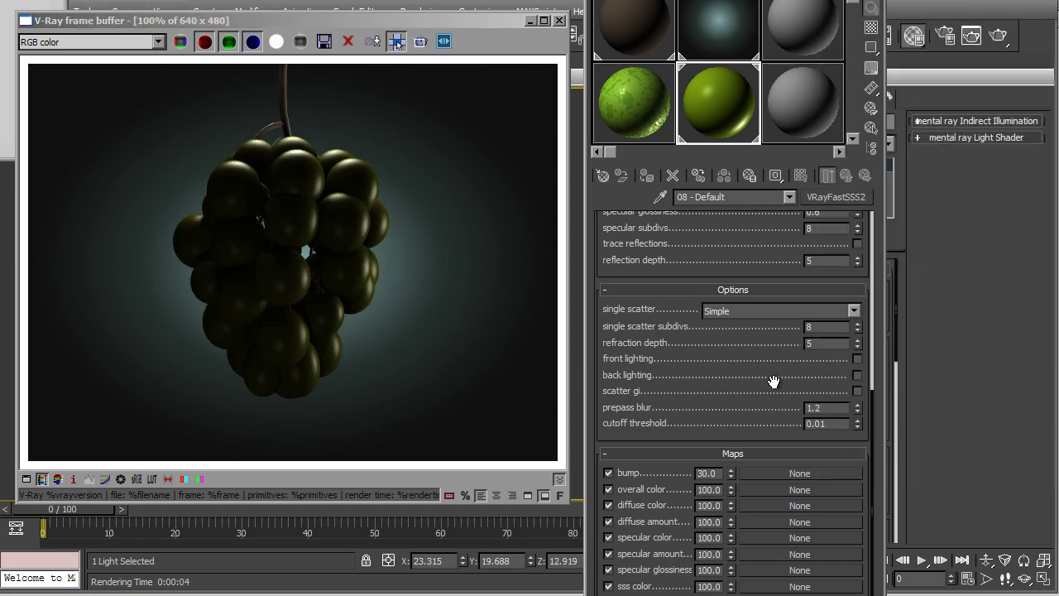
Step: Test-render the grape material with only front lighting and with only back lighting, and leave both options enabled
click(858, 358)
click(997, 39)
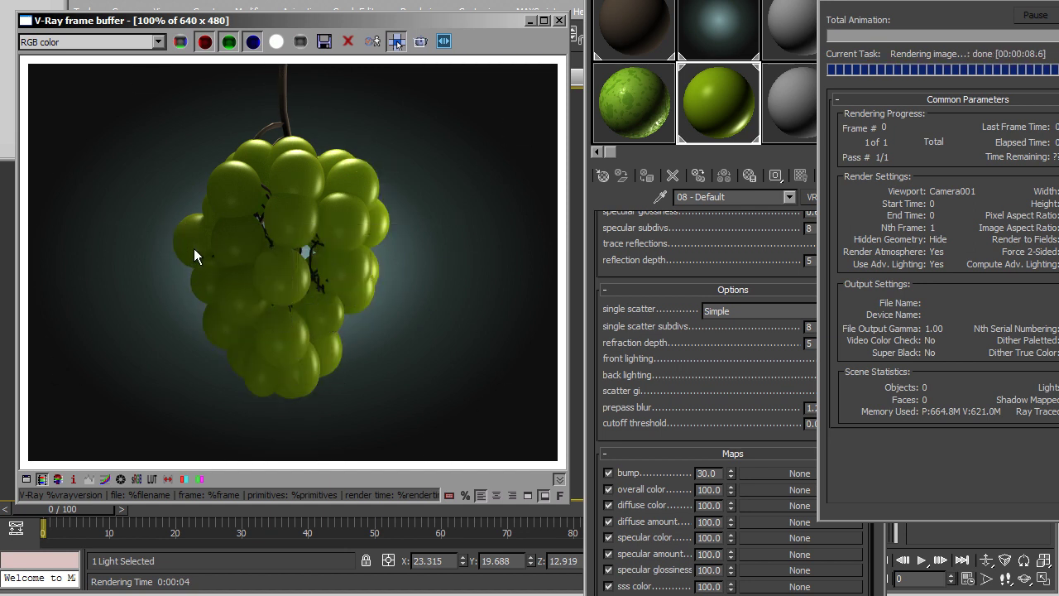
click(858, 360)
click(1009, 38)
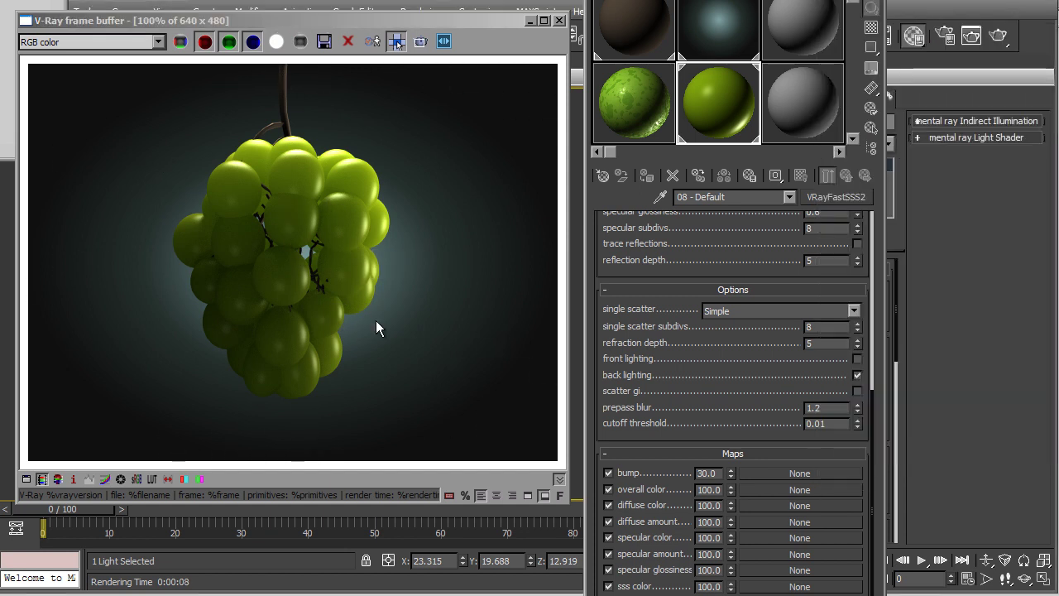
click(857, 359)
Step: Try a yellower overall color on the grape material in a partial test render
scroll(746, 370, up, 8)
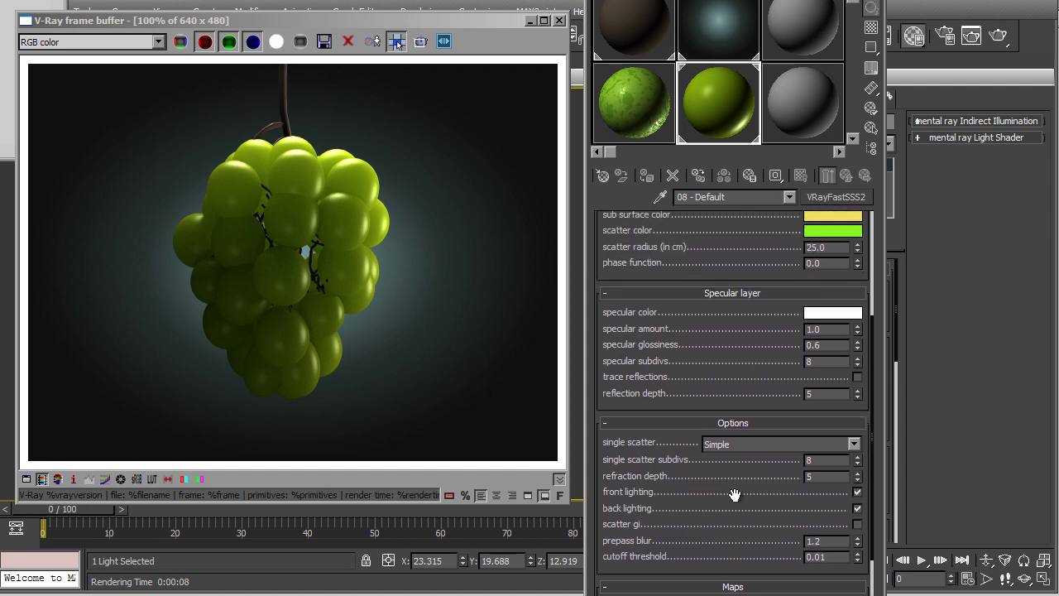
scroll(720, 398, up, 1)
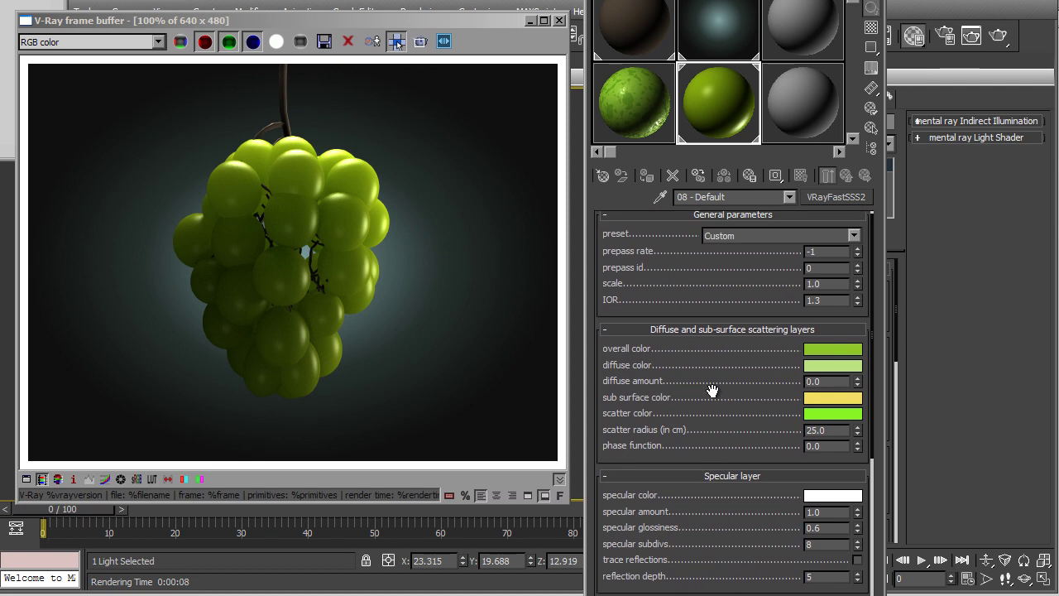
click(828, 354)
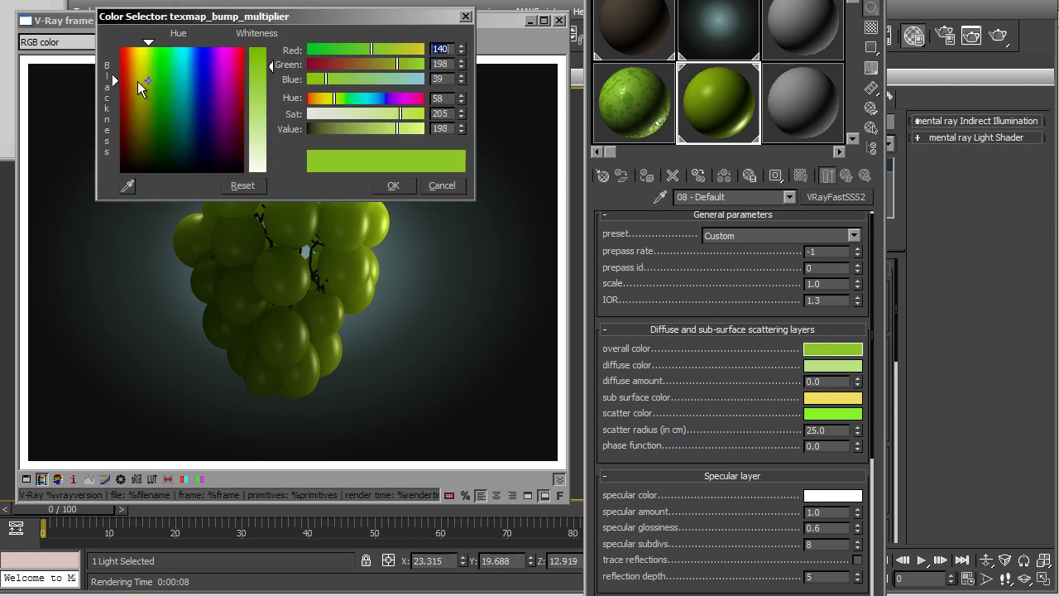
click(147, 72)
key(shift+q)
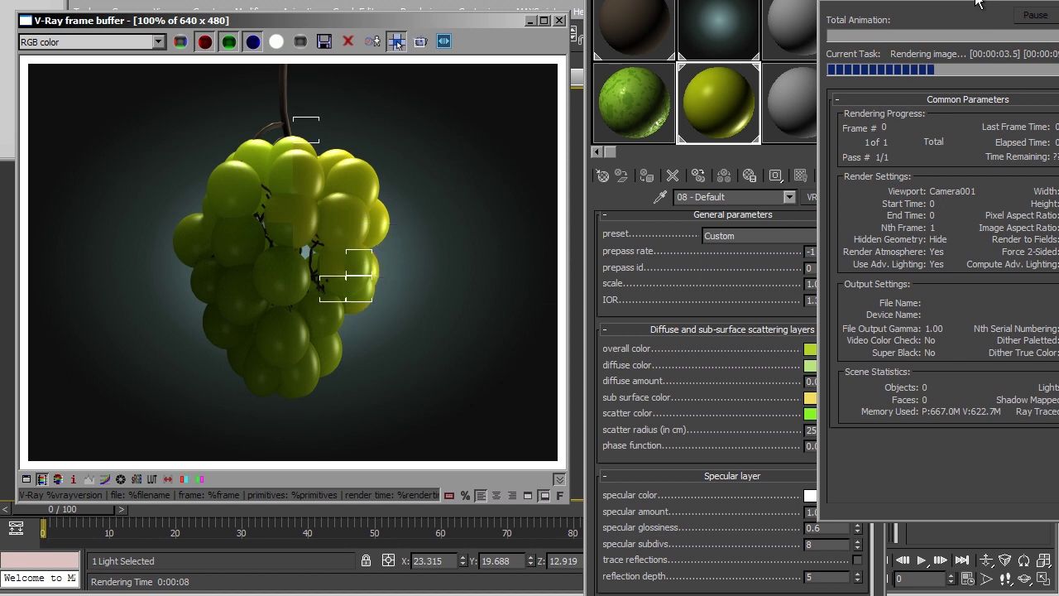
drag(974, 1, 817, 20)
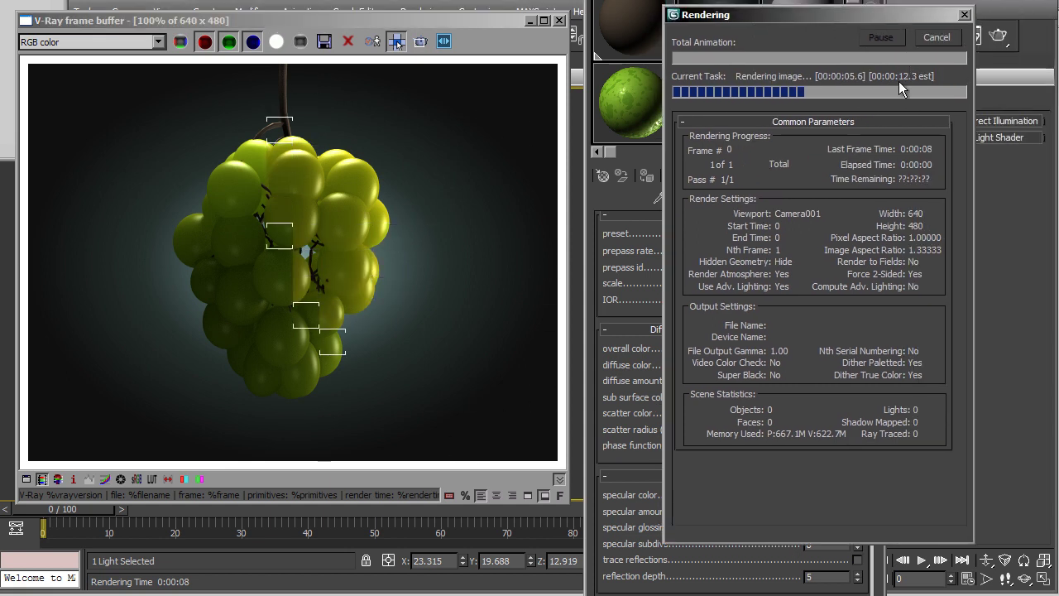
click(933, 38)
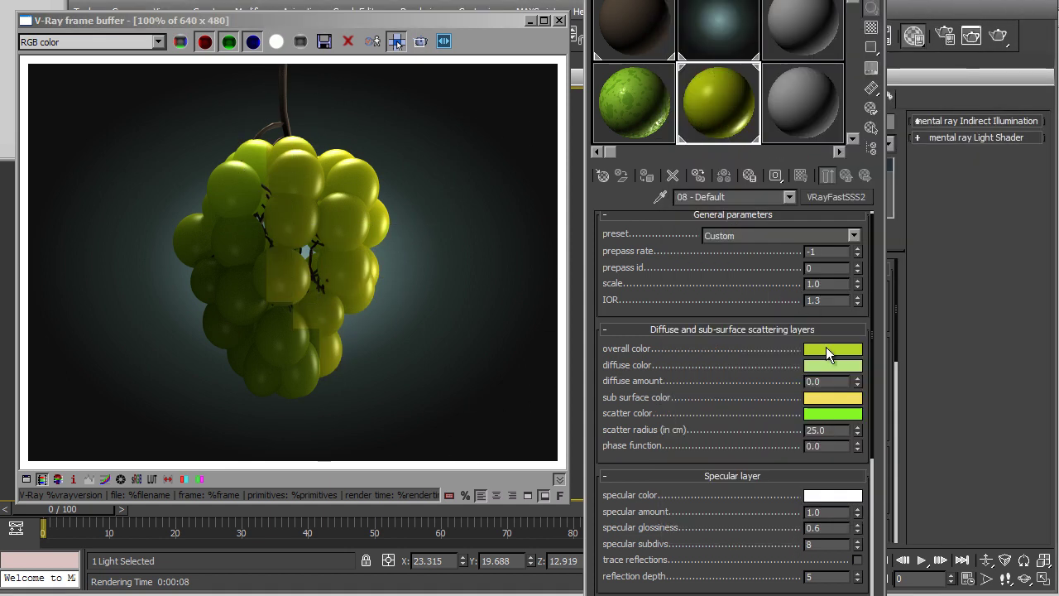
Step: Shift the grape material's overall color to a purer green and check it in a partial test render
drag(387, 53, 363, 53)
click(400, 184)
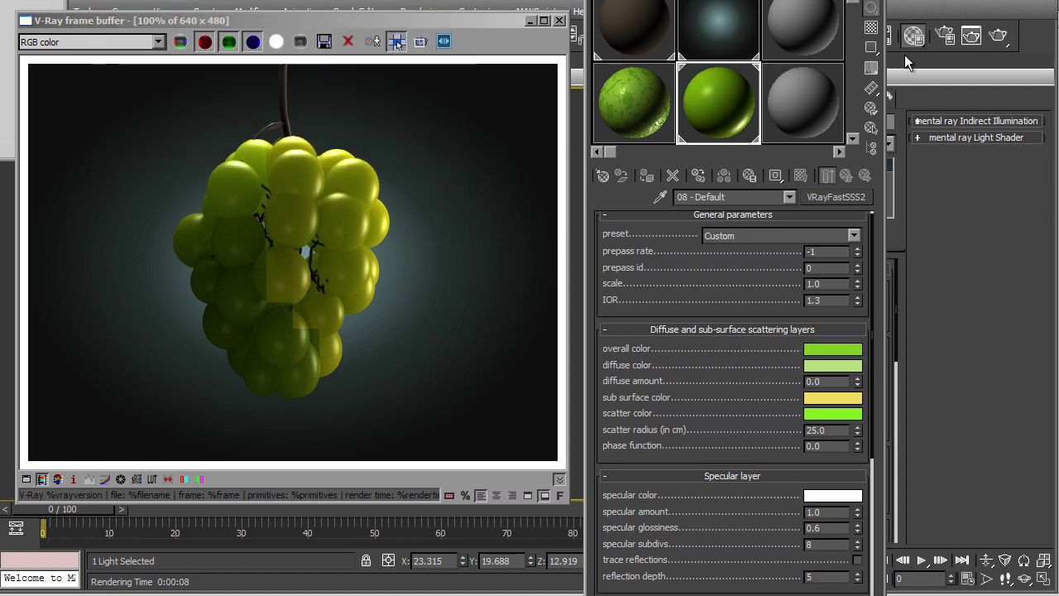
click(999, 35)
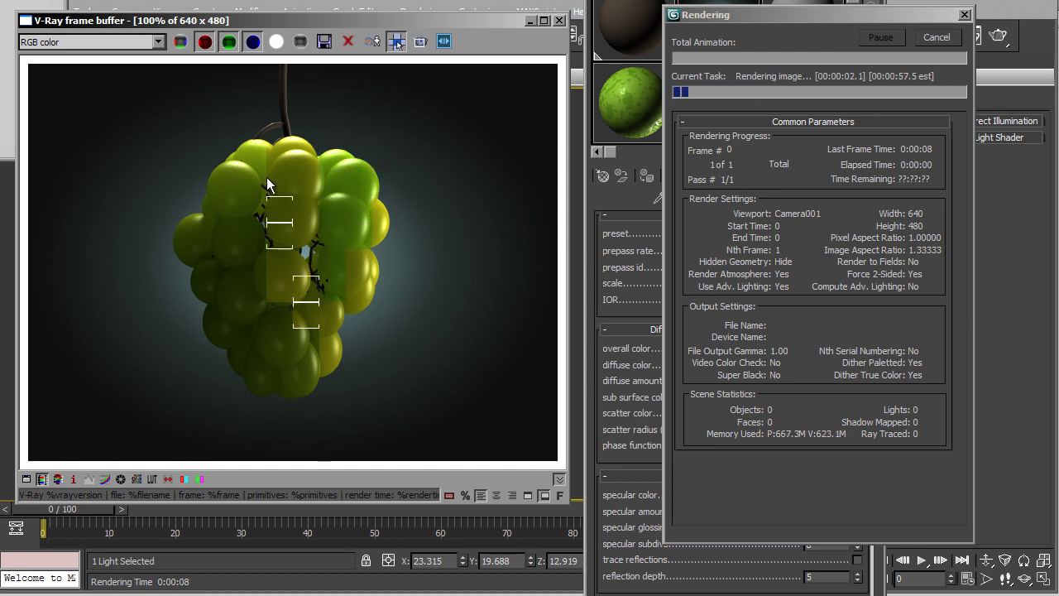
click(936, 38)
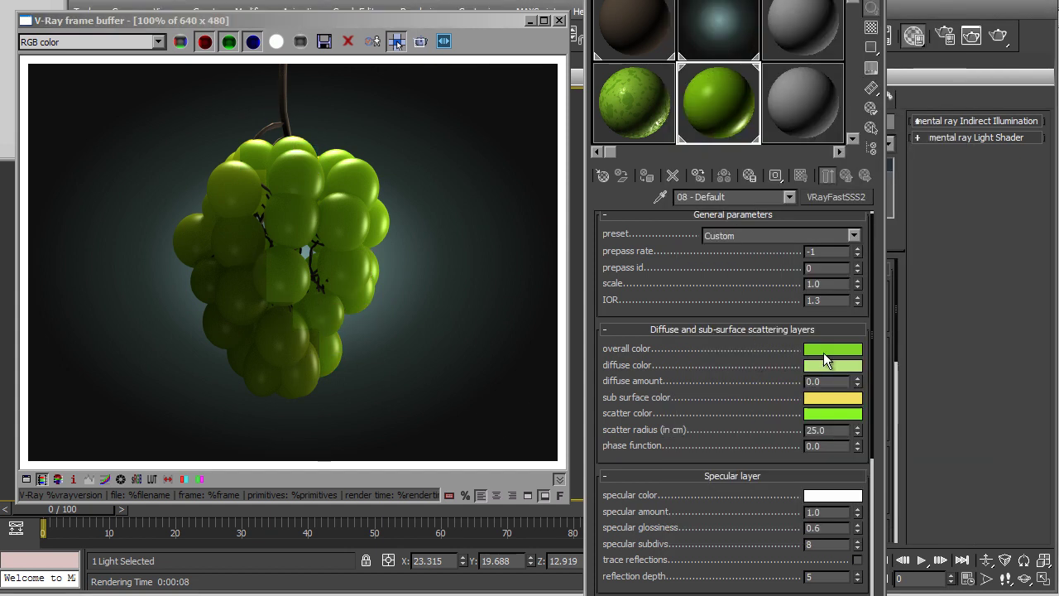
Step: Enlarge the original side VRay light to half-length 15 and half-width 12
scroll(707, 360, down, 5)
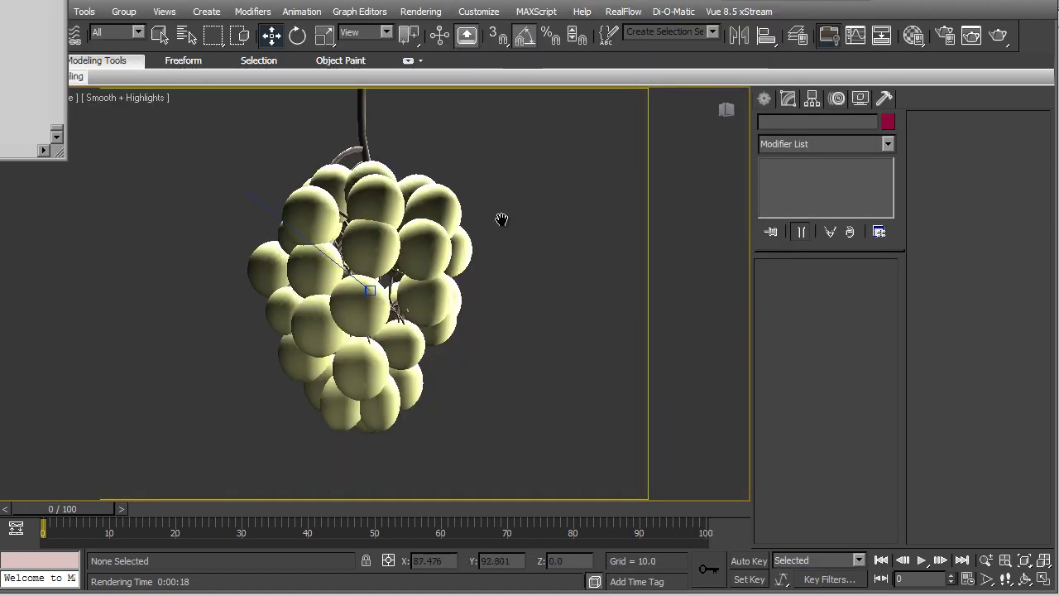
scroll(502, 218, down, 6)
click(545, 285)
alt+middle_drag(545, 286, 549, 296)
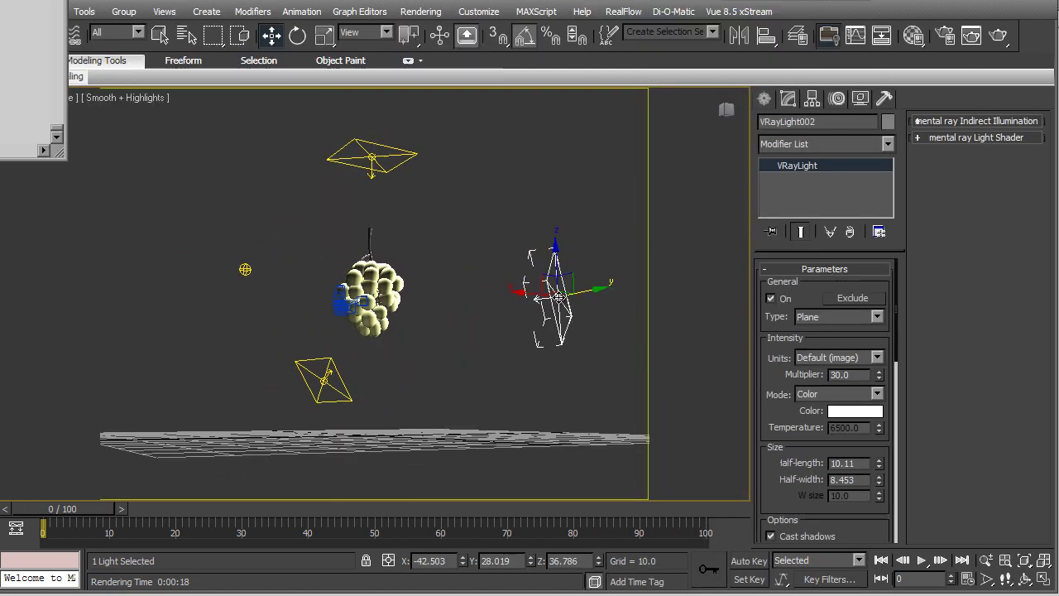
drag(856, 374, 652, 367)
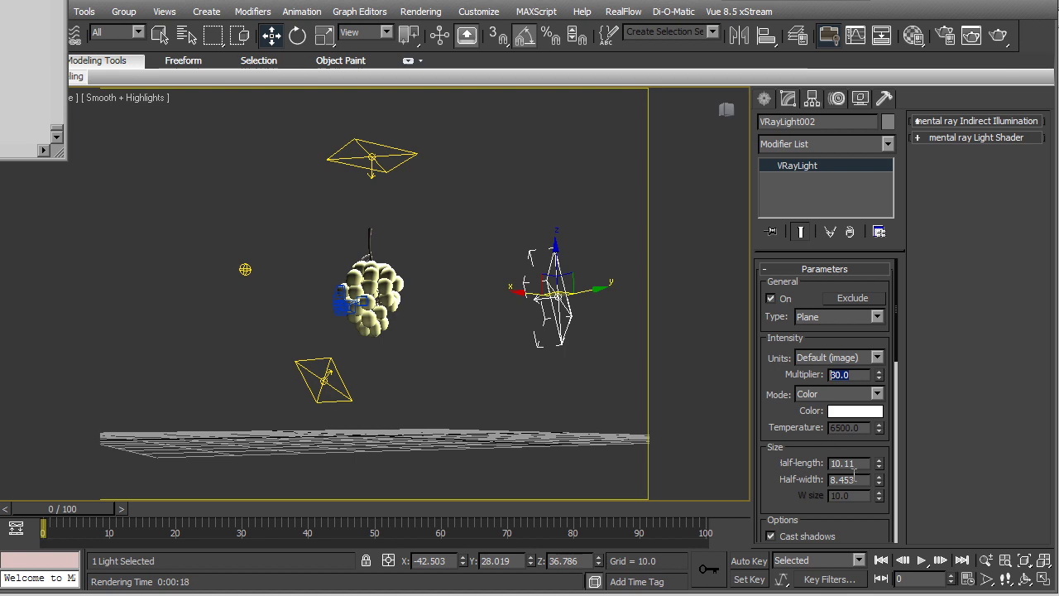
key(Tab)
text(15)
key(Tab)
text(12)
key(Return)
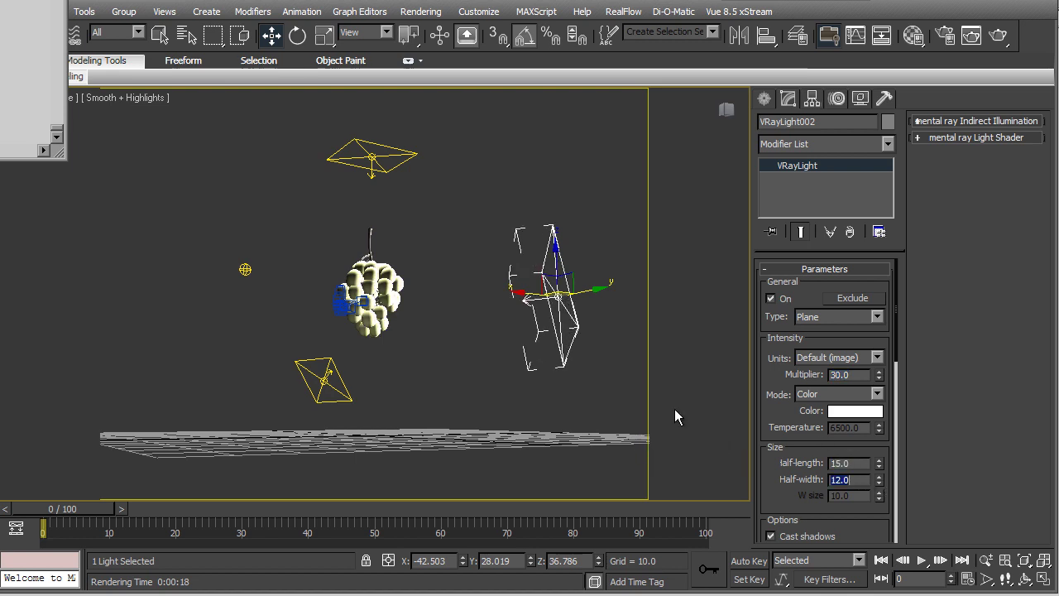
Step: Resize the overhead VRay light to half-length 12 and half-width 10
click(387, 170)
alt+middle_drag(391, 176, 392, 206)
drag(858, 466, 670, 467)
text(12)
key(Tab)
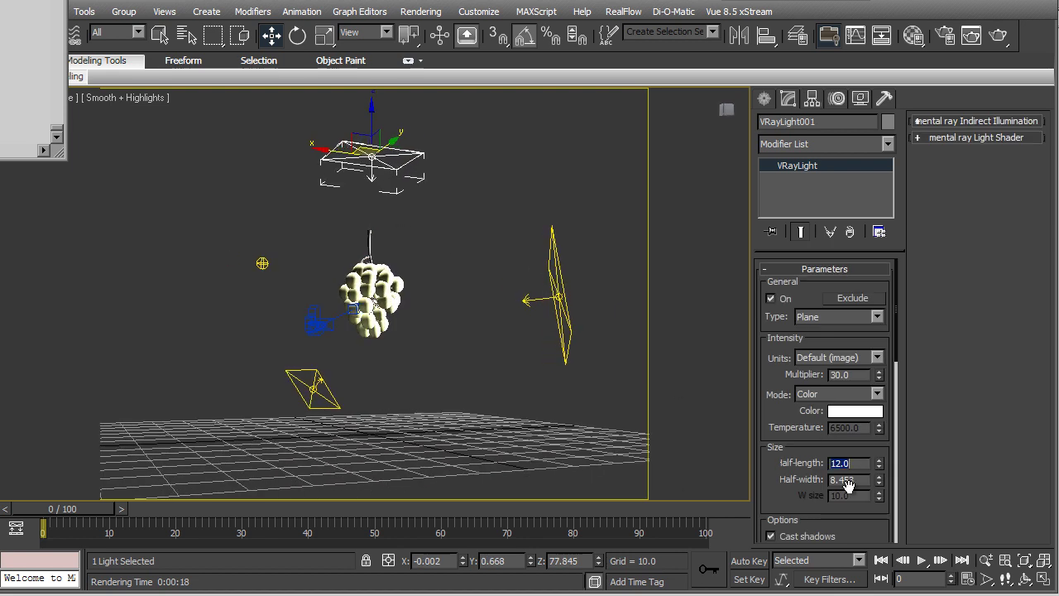
text(10)
key(Return)
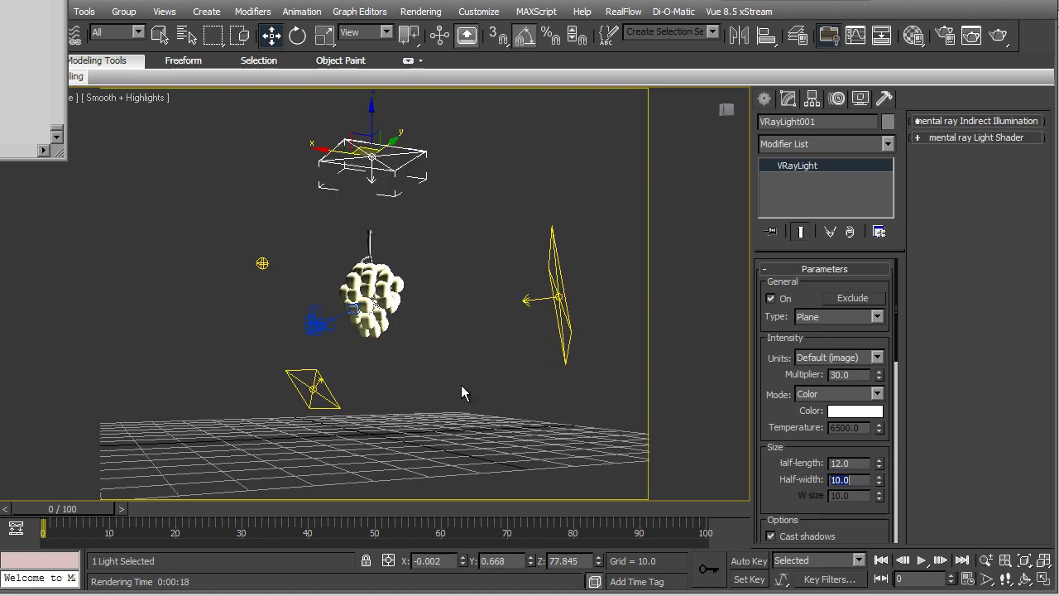
Step: Set the overhead light's sampling subdivs to 32, raise the subdivs of both side lights likewise, and return to the camera view
middle_drag(459, 383, 447, 360)
drag(793, 482, 723, 169)
double_click(843, 398)
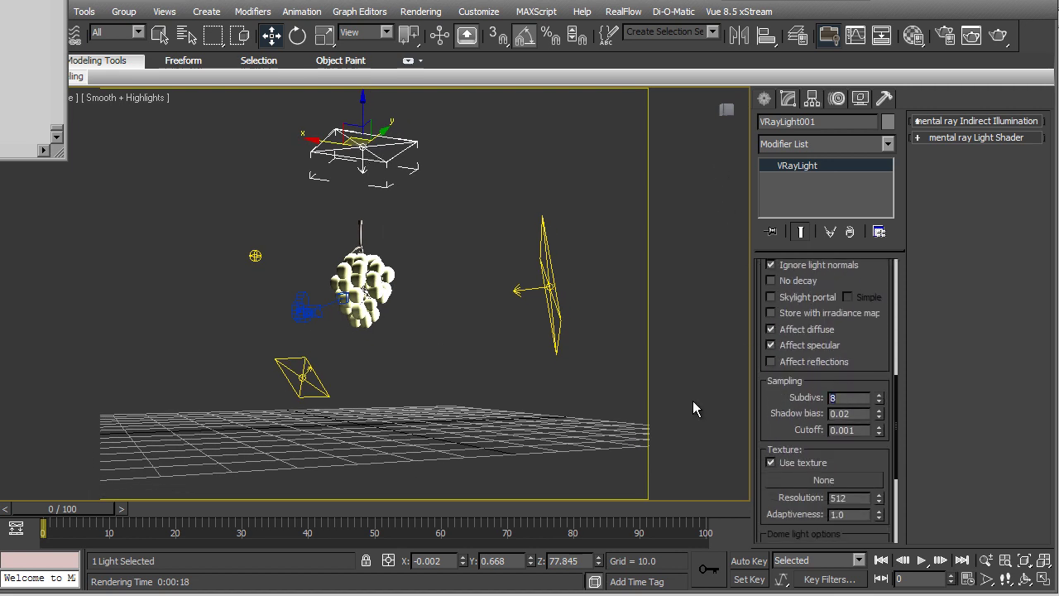
text(32)
click(555, 291)
scroll(861, 497, down, 5)
scroll(876, 414, down, 3)
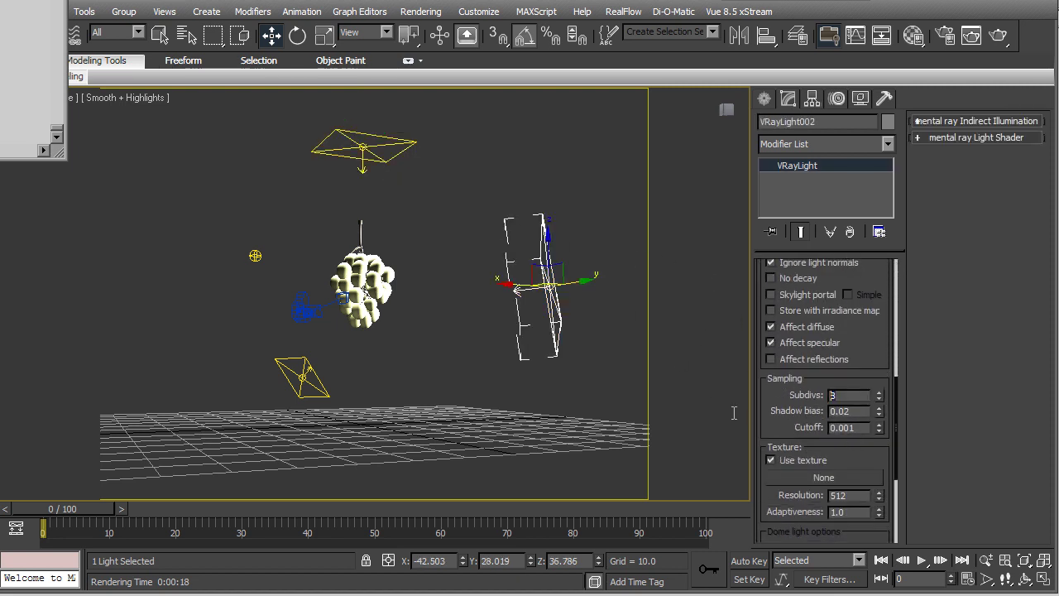
click(299, 390)
scroll(778, 494, down, 5)
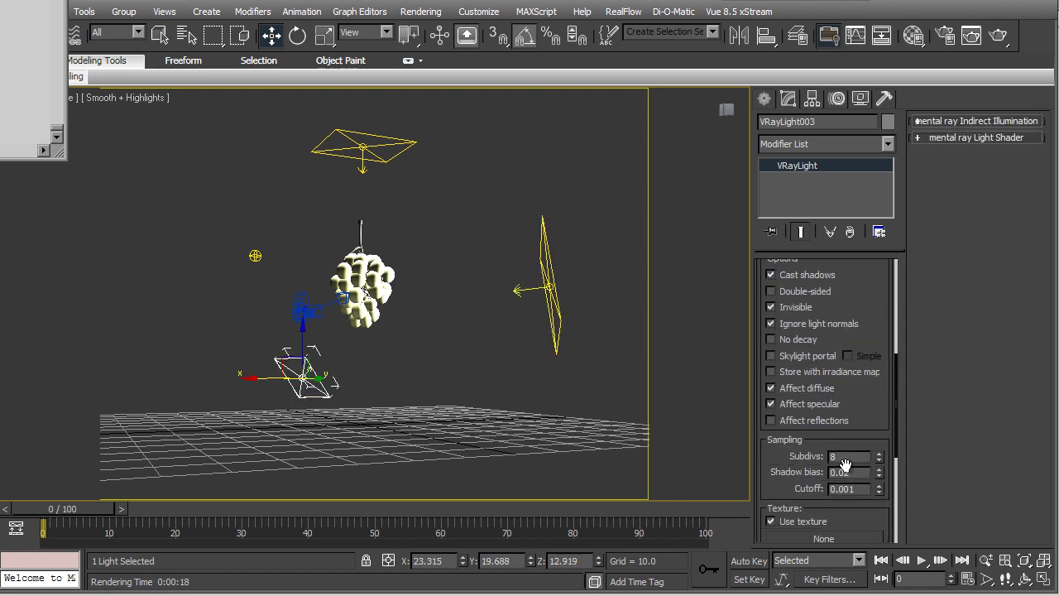
text(32)
click(433, 371)
key(c)
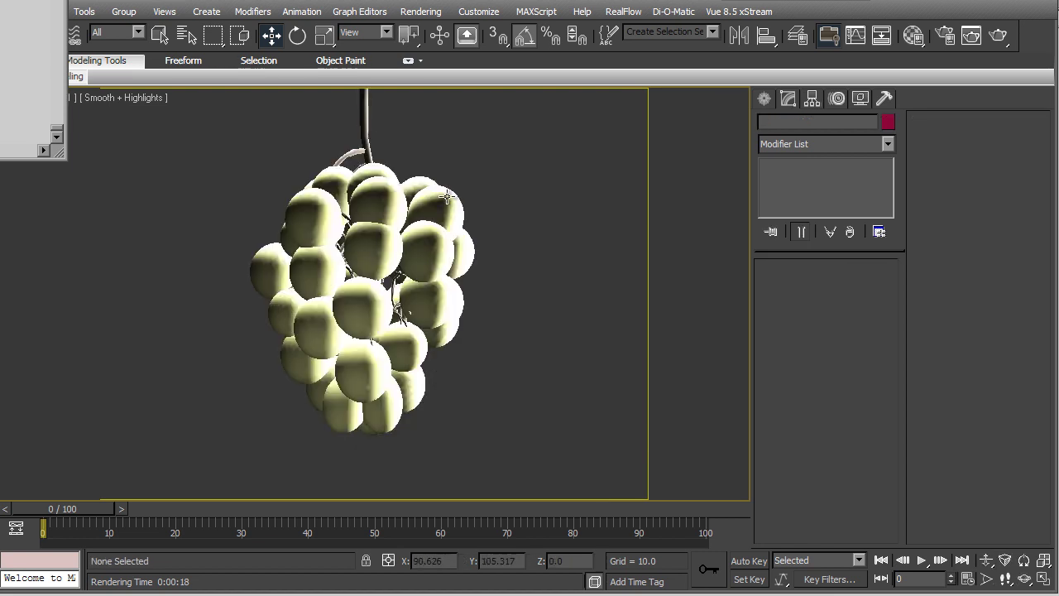
Step: Set the render output size to the HDTV (video) preset at 1280x720
click(946, 37)
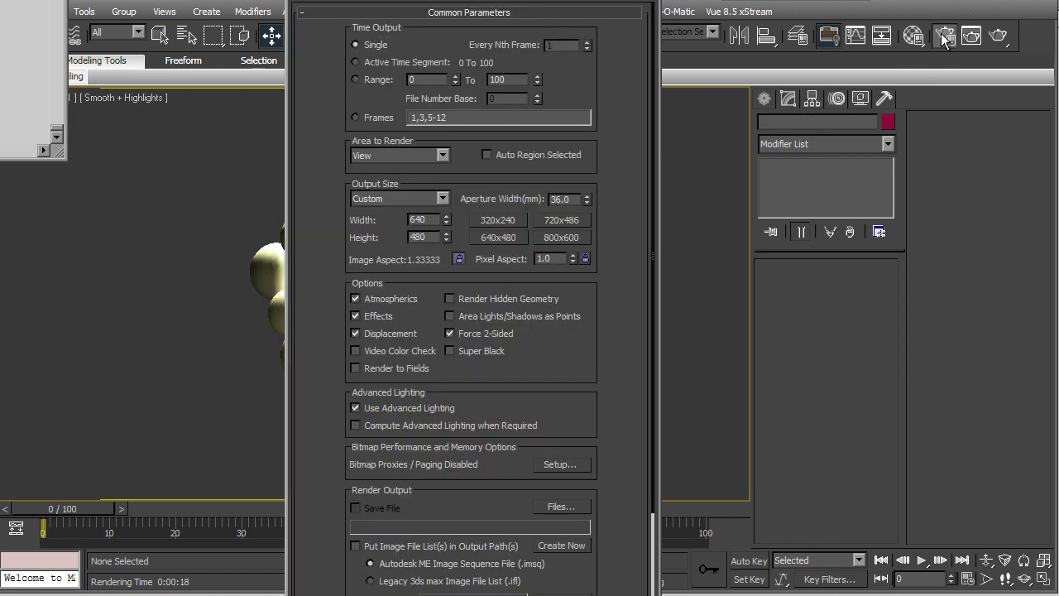
click(432, 200)
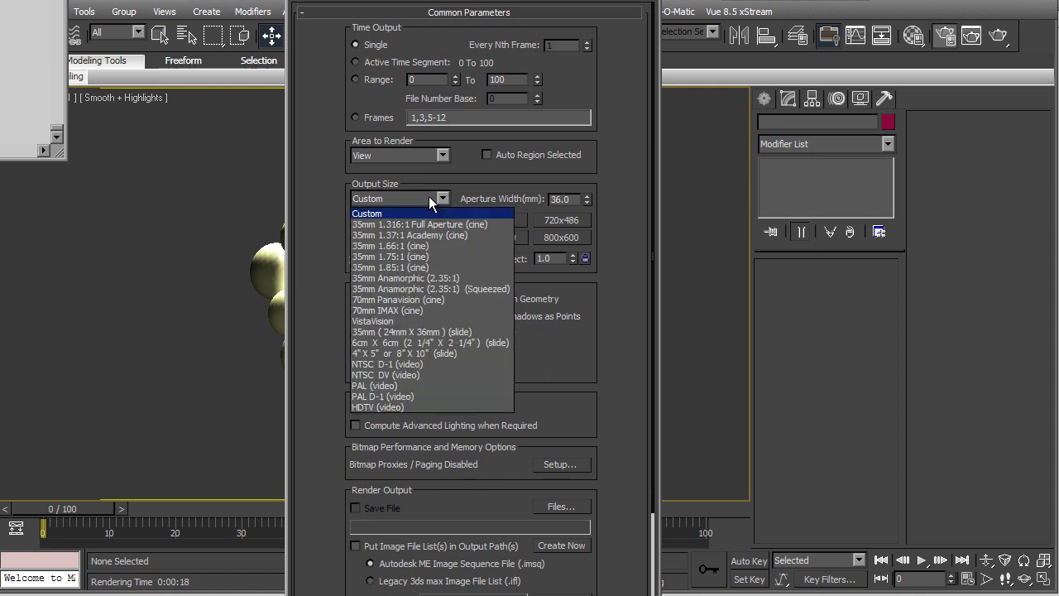
click(399, 407)
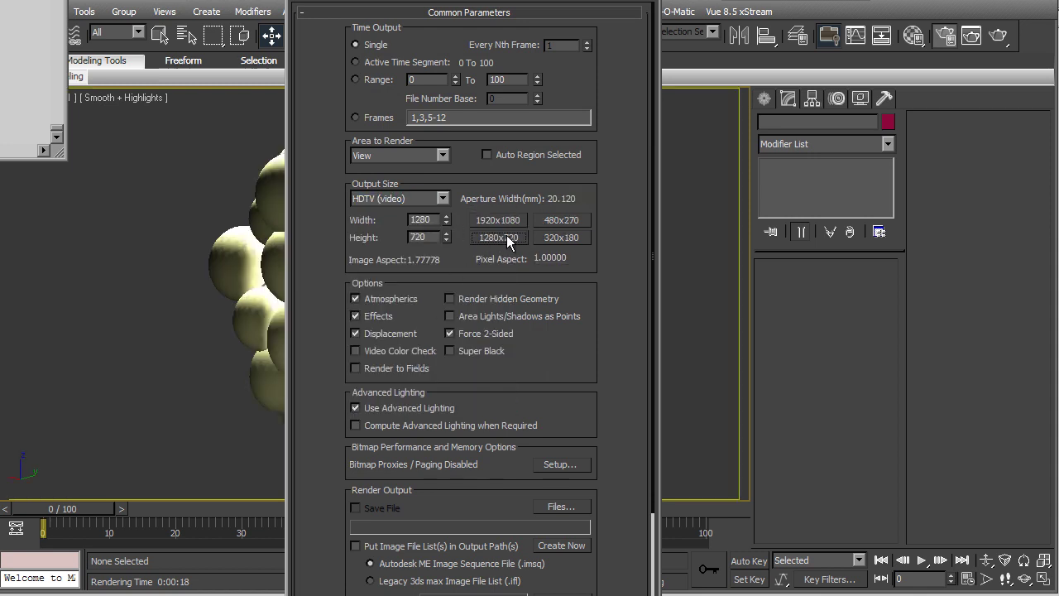
Step: Enable the V-Ray antialiasing filter with Mitchell-Netravali, check the indirect illumination settings, and close the render setup
click(372, 2)
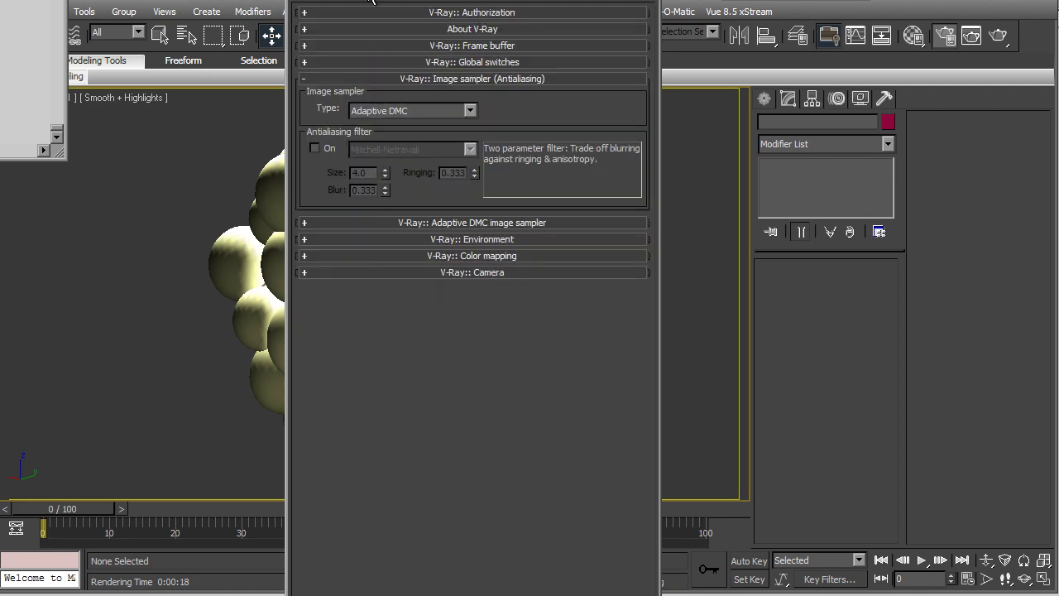
click(316, 149)
click(416, 150)
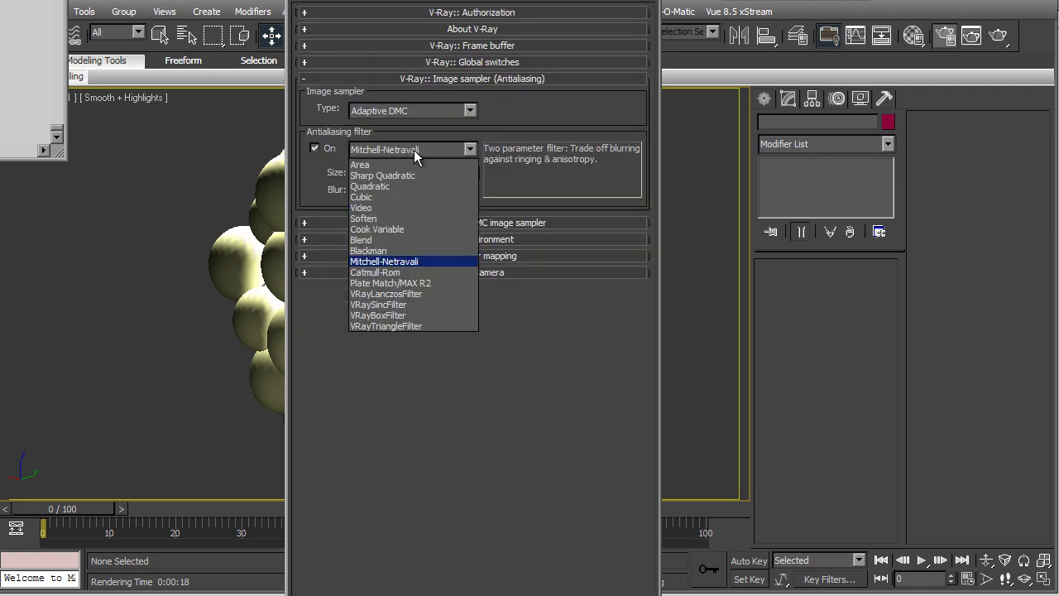
click(386, 261)
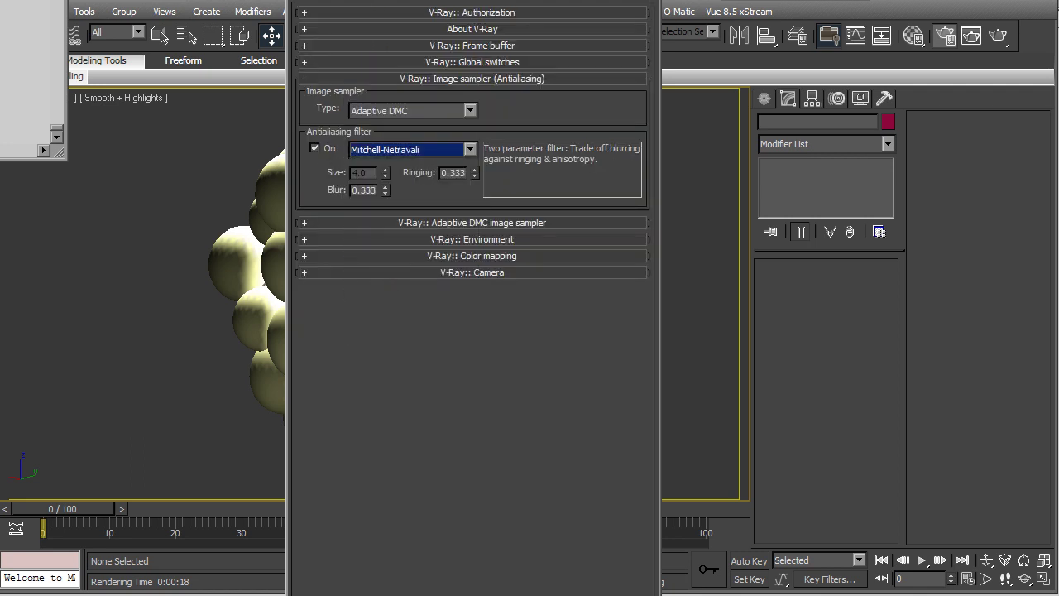
key(ctrl+Tab)
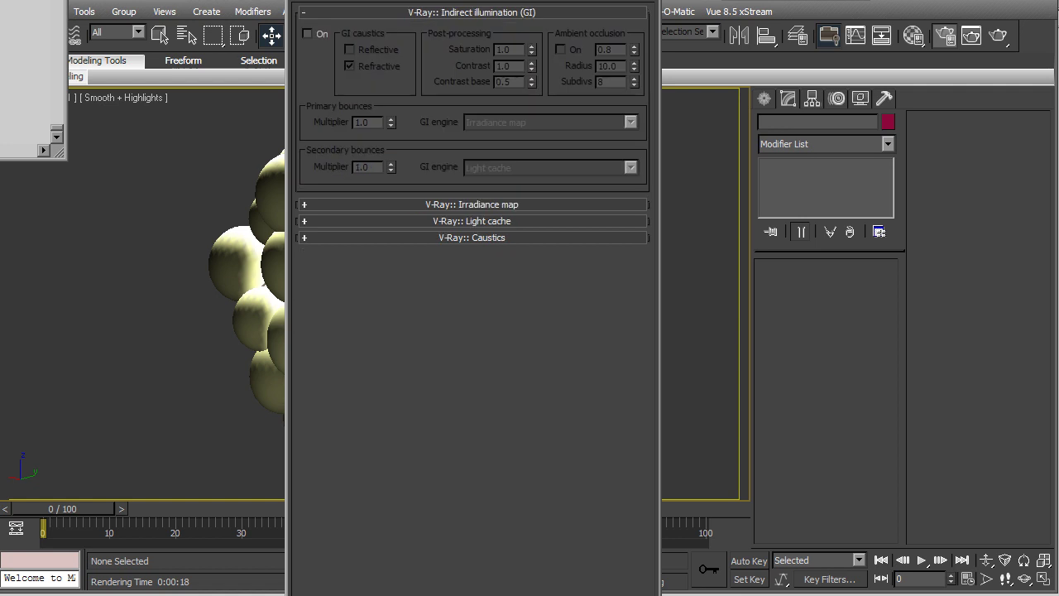
click(357, 0)
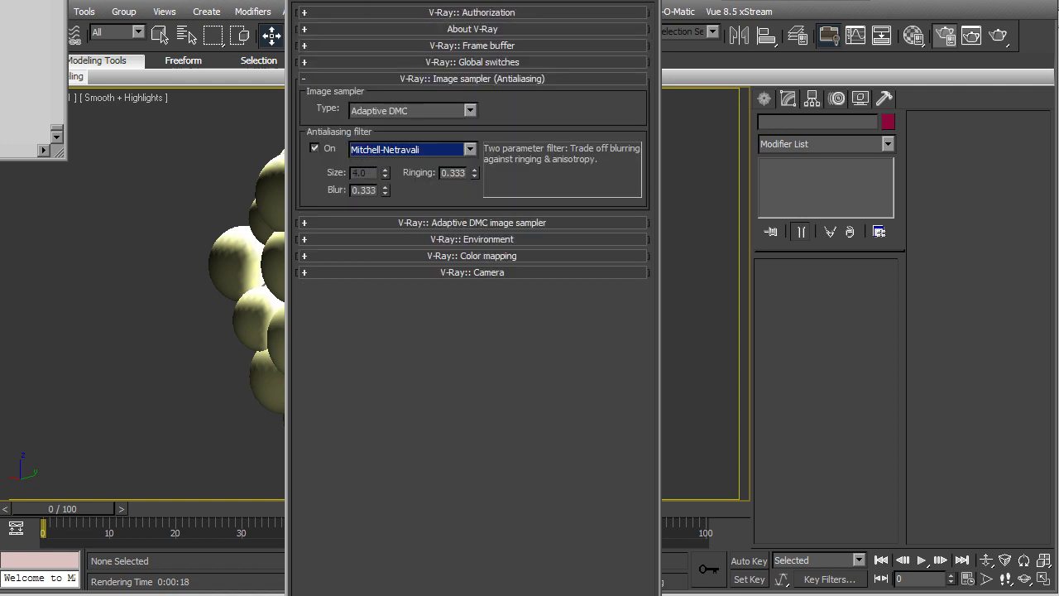
click(650, 0)
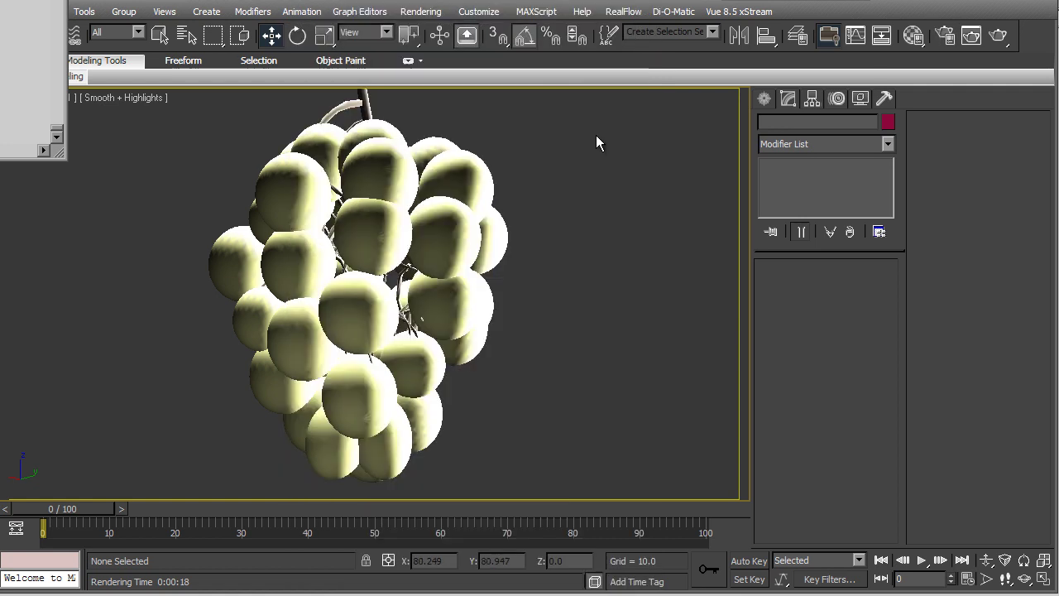
Step: Dolly the camera back and pan it so the whole bunch of grapes and its stem are framed
click(985, 560)
drag(576, 324, 525, 279)
middle_drag(526, 279, 520, 286)
drag(511, 276, 510, 280)
right_click(513, 275)
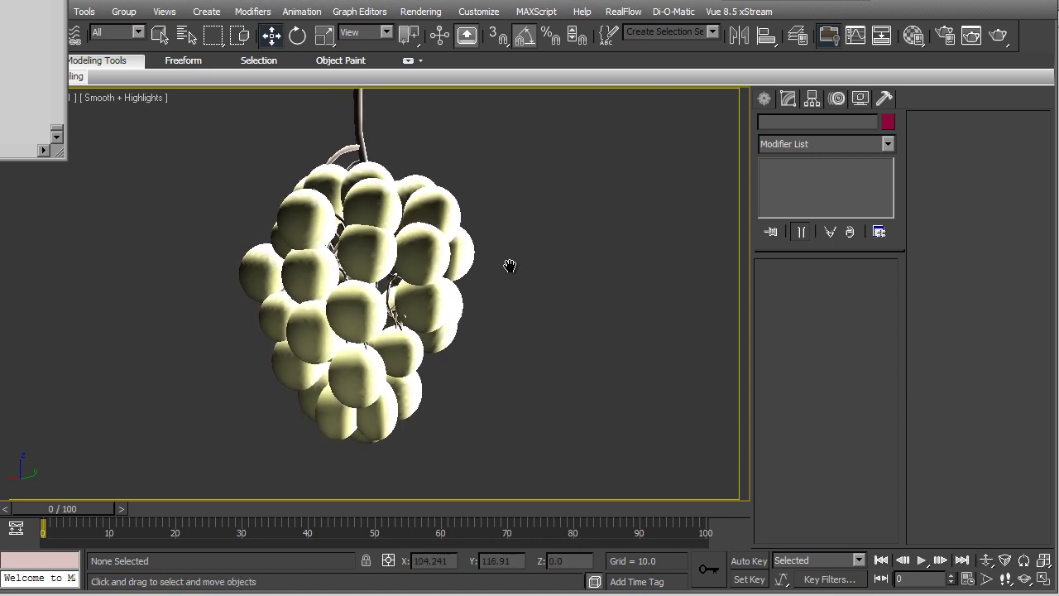
Step: Render the camera view, show the frame buffer image at 50% and shrink the frame buffer window around it
click(998, 34)
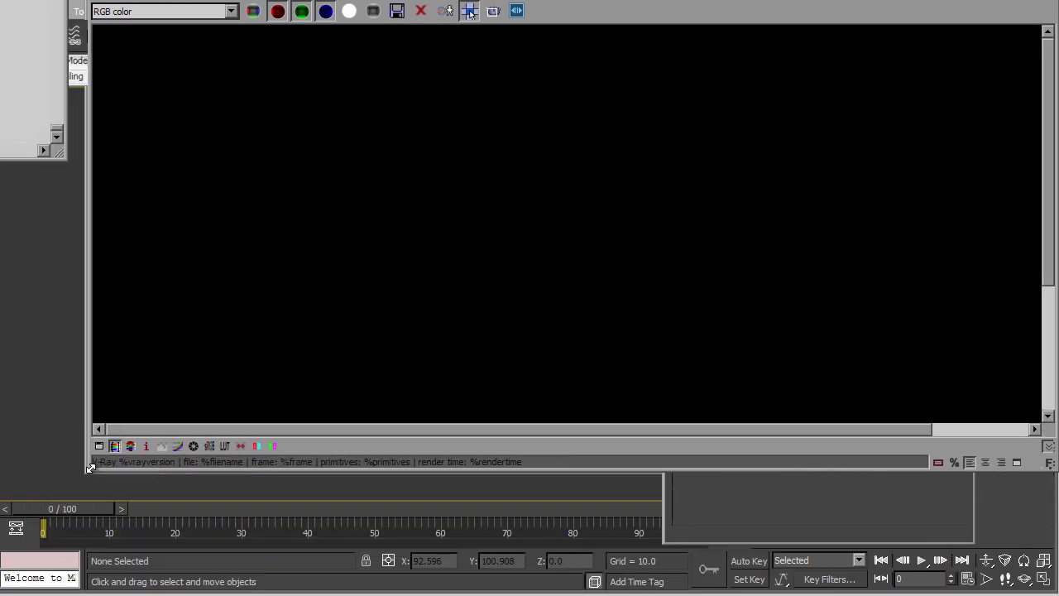
drag(98, 459, 103, 455)
drag(301, 1, 274, 9)
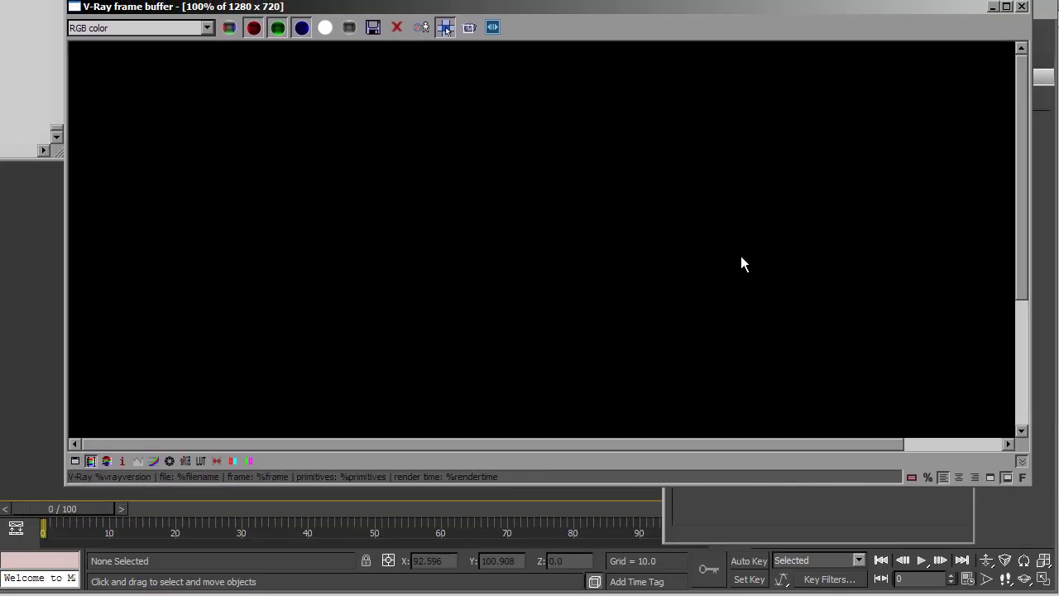
scroll(742, 260, down, 1)
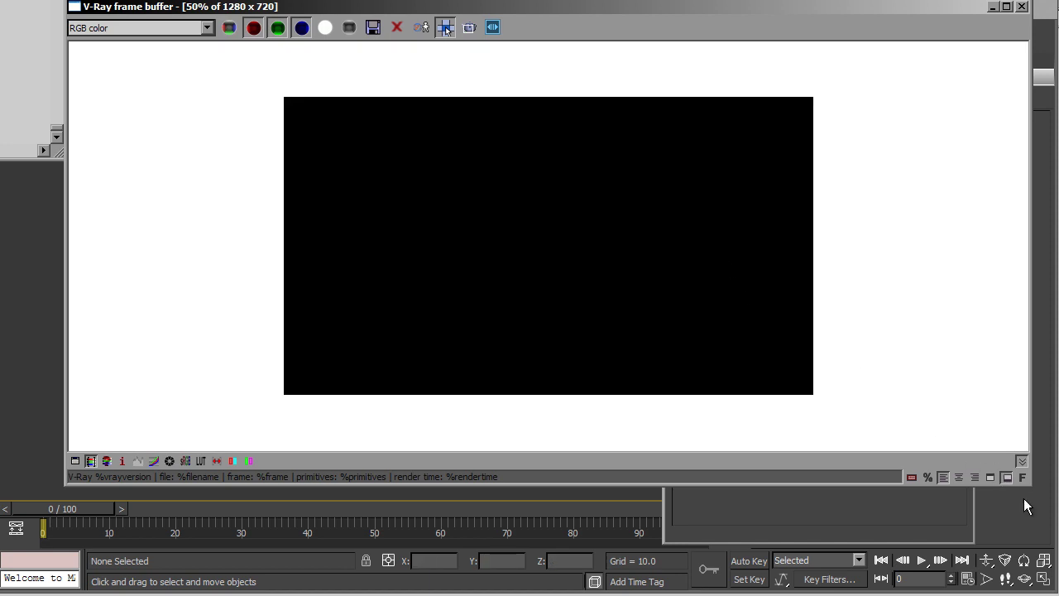
drag(1033, 486, 657, 406)
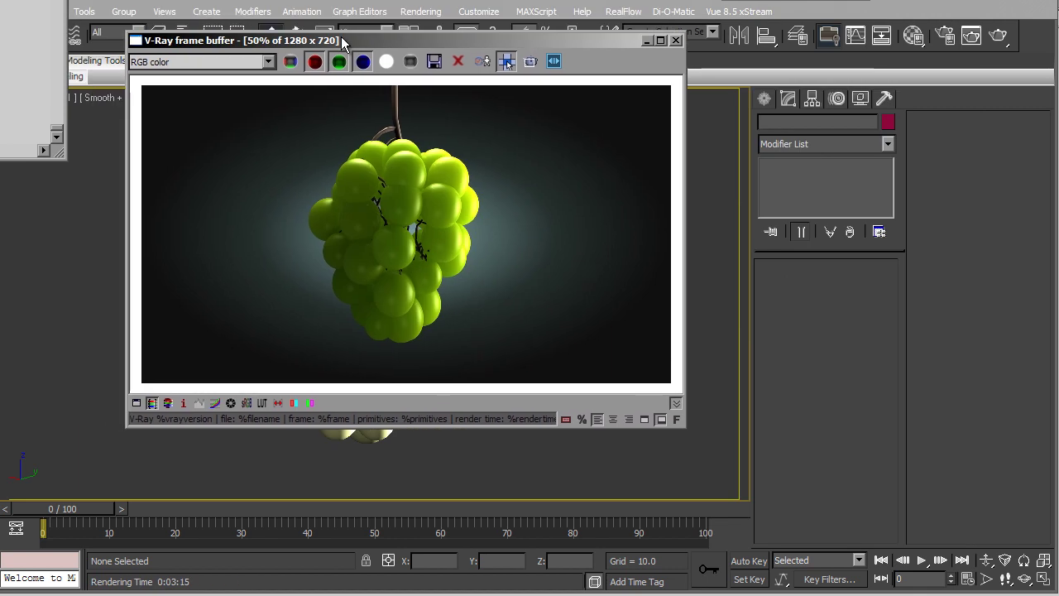
drag(342, 38, 340, 38)
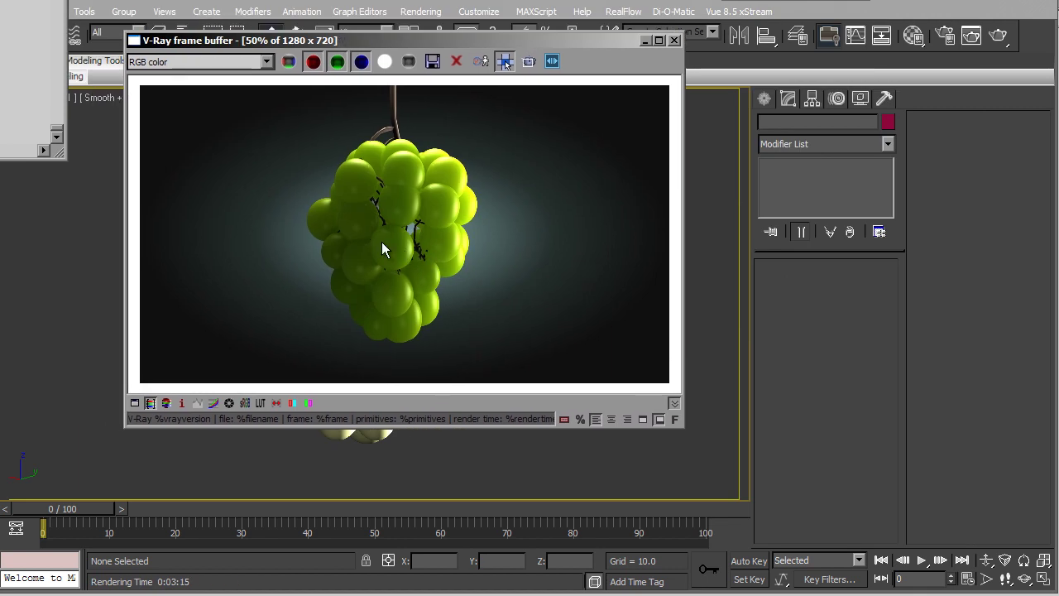
Step: Inspect the rendered grapes at 100% magnification and return the frame buffer image to 50%
double_click(381, 242)
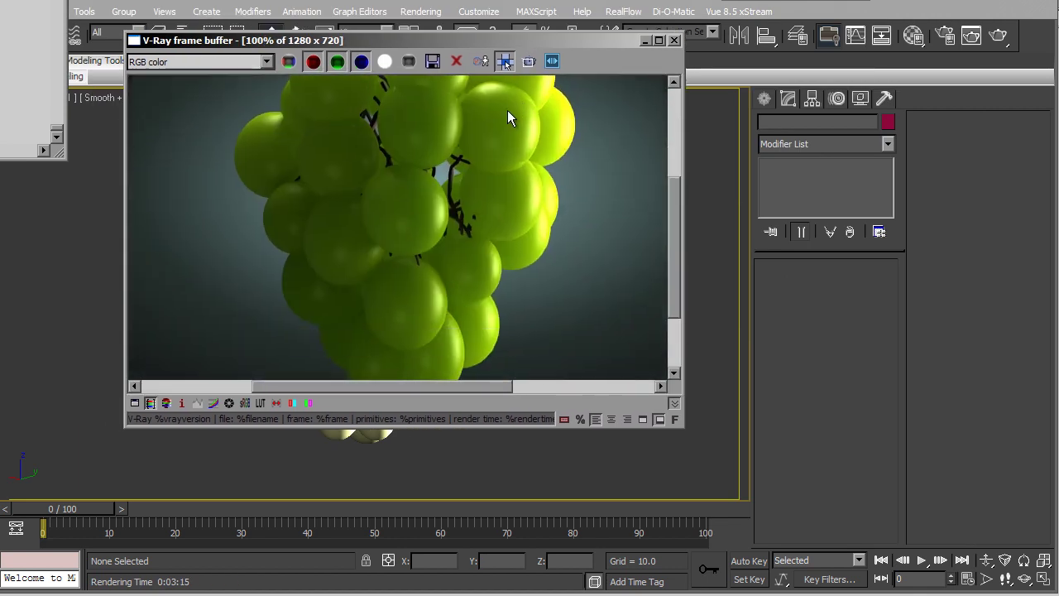
middle_drag(510, 110, 511, 117)
scroll(462, 201, down, 1)
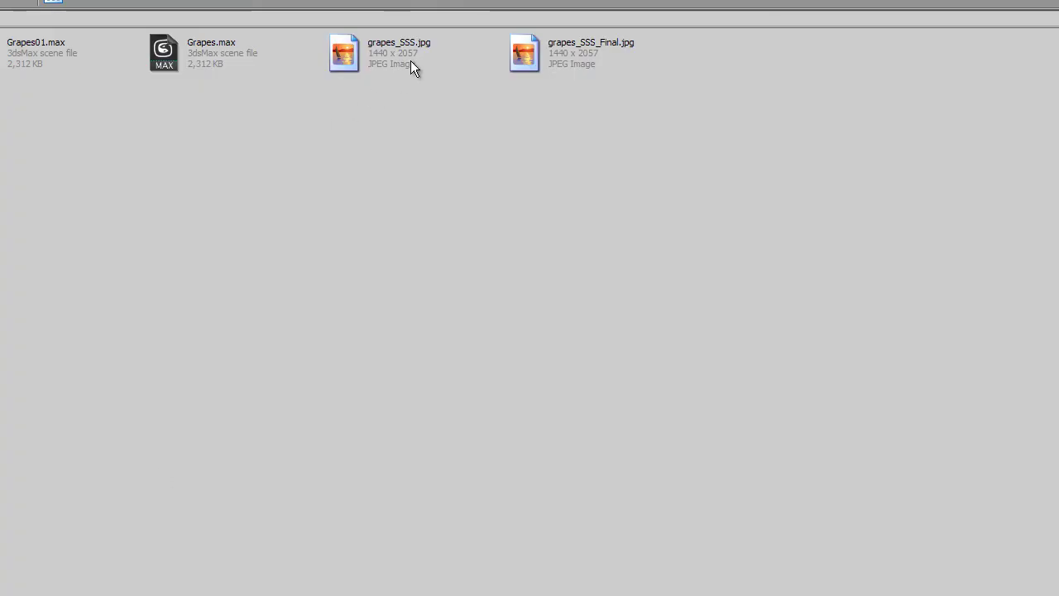
Step: View the reference image grapes_SSS_Final.jpg, examine its grape shading up close for comparison with the render, and close it
double_click(602, 42)
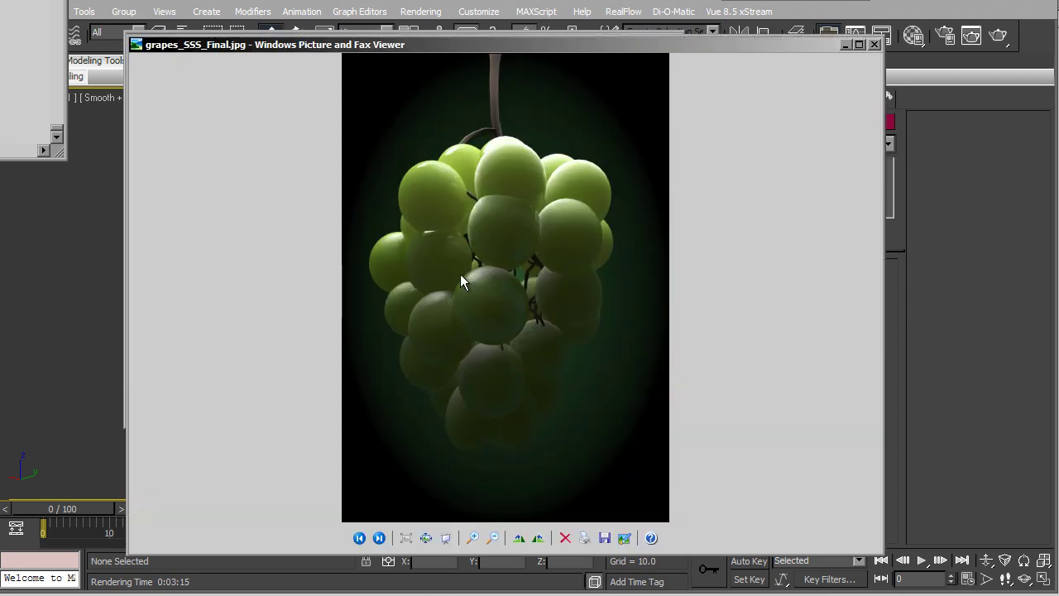
drag(449, 50, 364, 34)
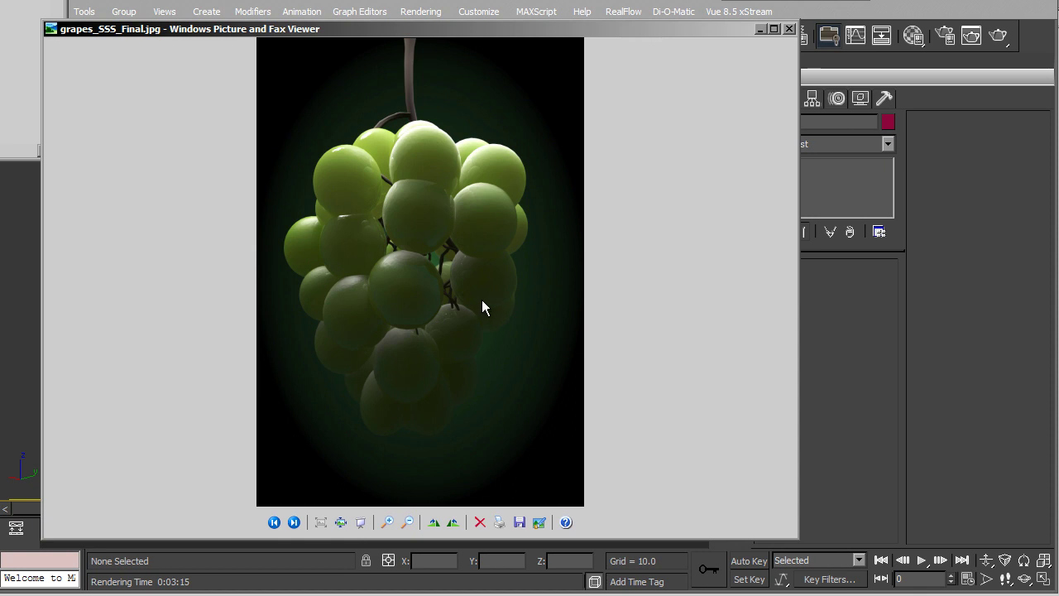
scroll(372, 288, up, 1)
drag(365, 237, 351, 289)
scroll(457, 211, down, 1)
click(789, 30)
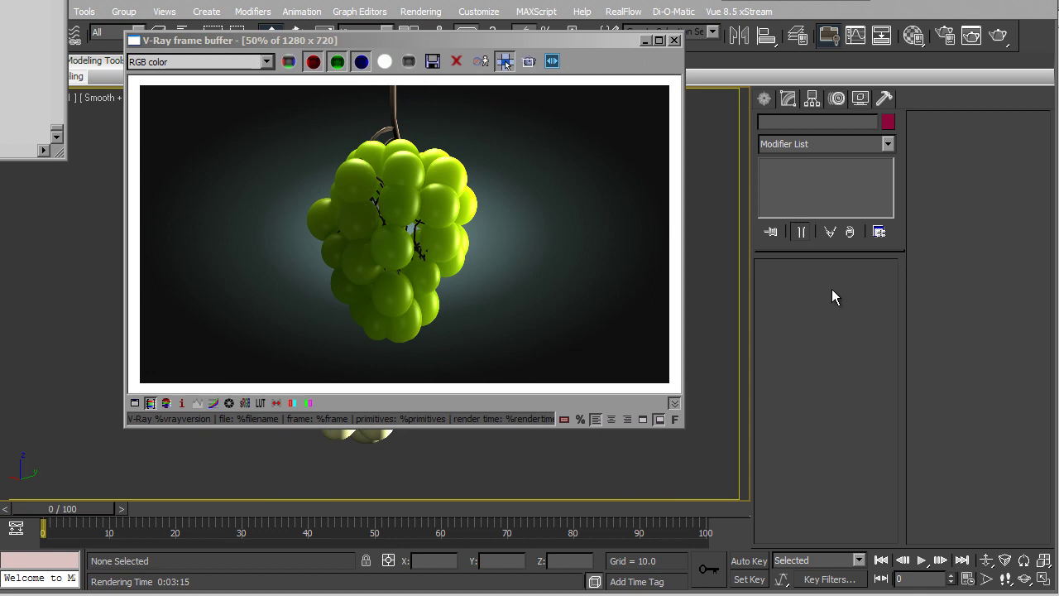